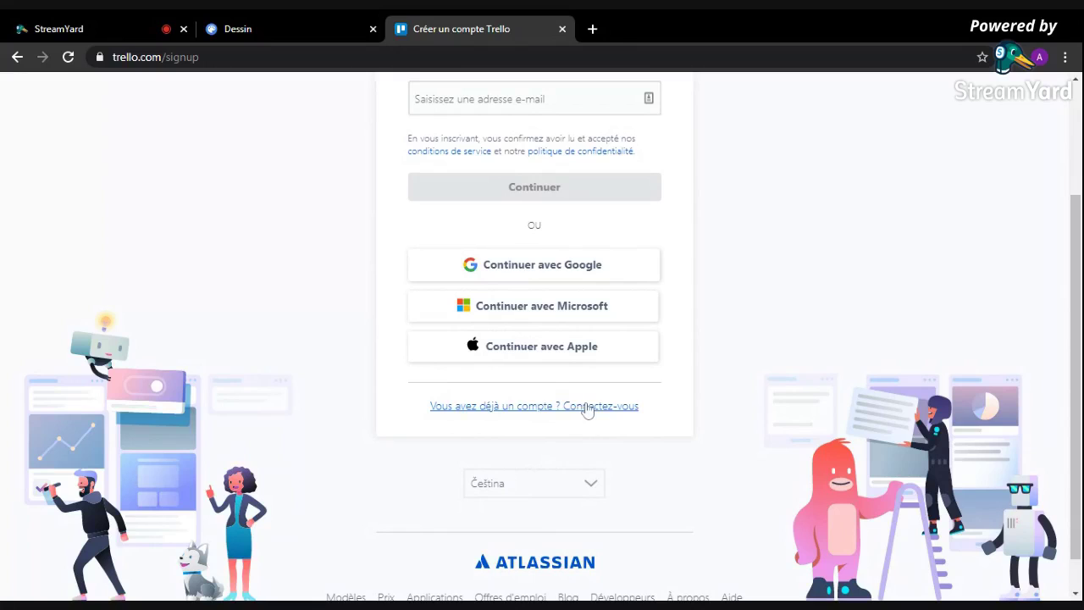
Step: Log in to Trello with the existing account through Google, choosing the first listed Google account
left_click(584, 409)
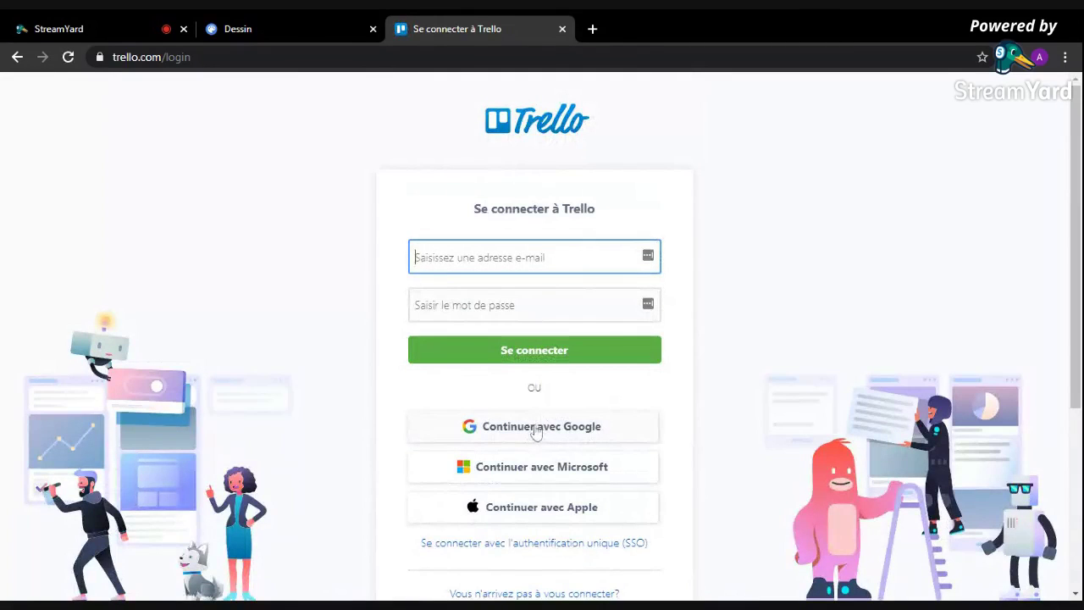
left_click(537, 431)
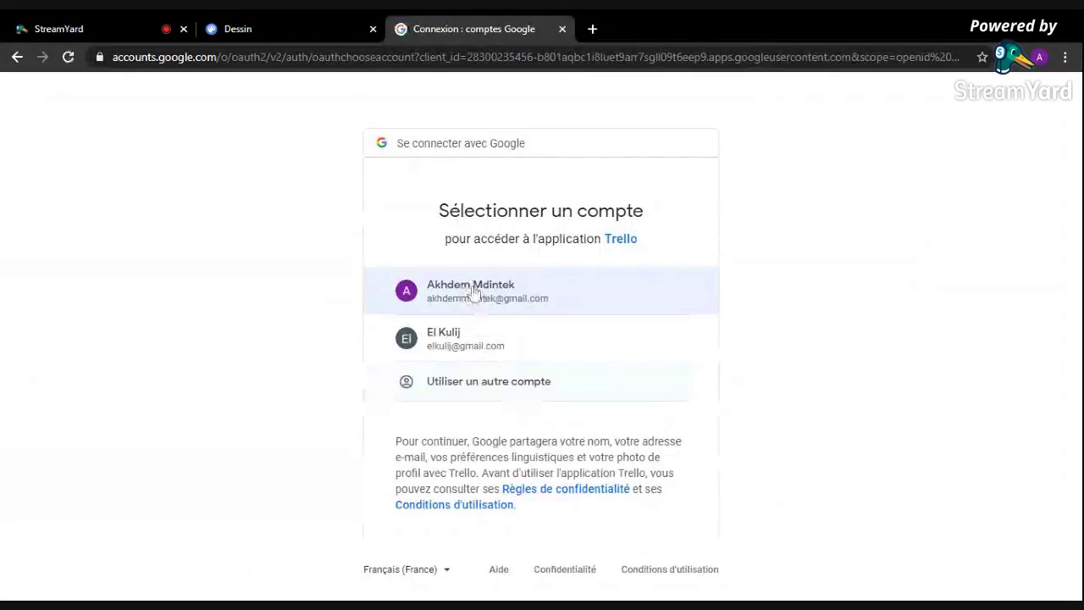
left_click(475, 291)
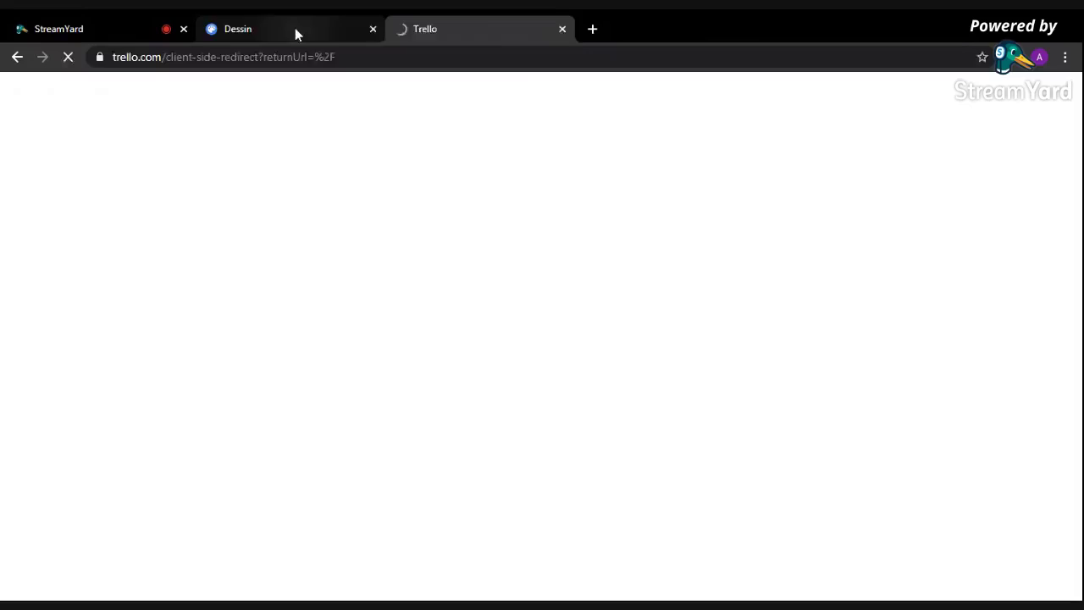
Step: Switch to the Dessin drawing, set the pen colour to black and draw a check mark beside "1. Créer un compte"
left_click(295, 28)
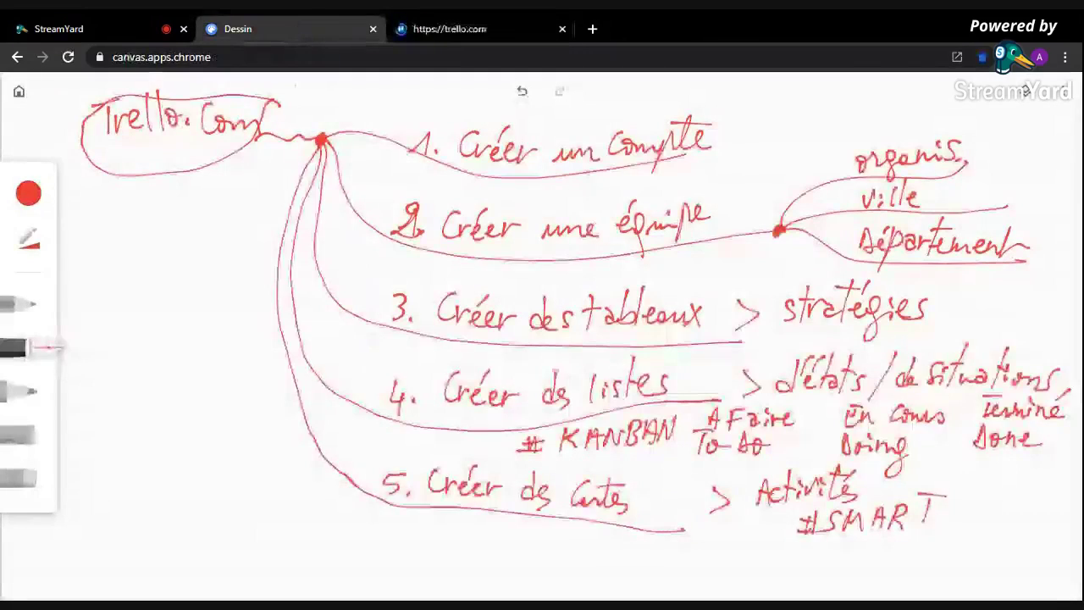
left_click(32, 200)
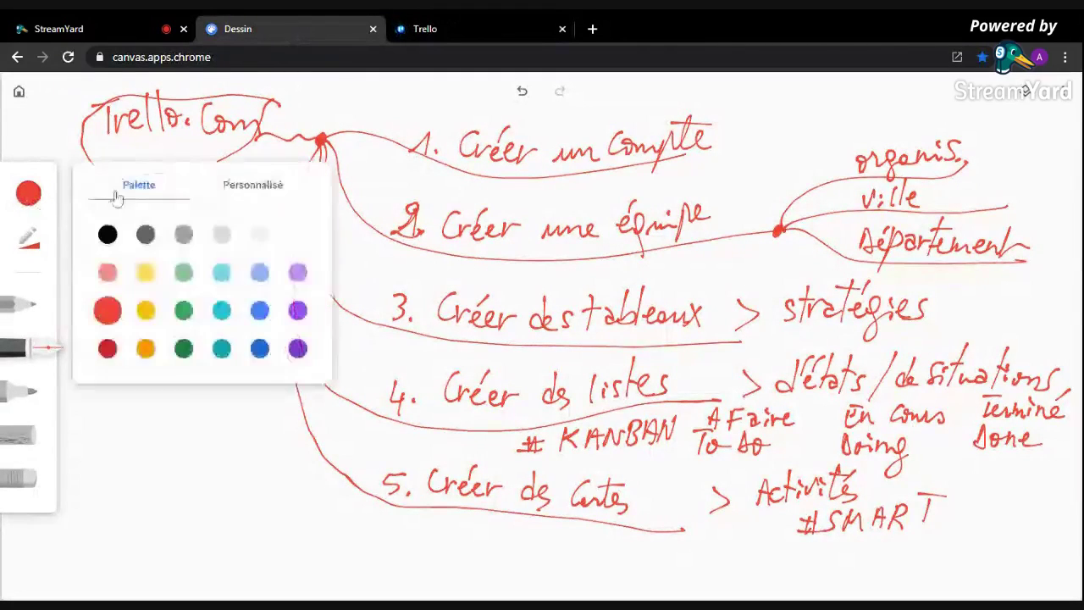
left_click(108, 234)
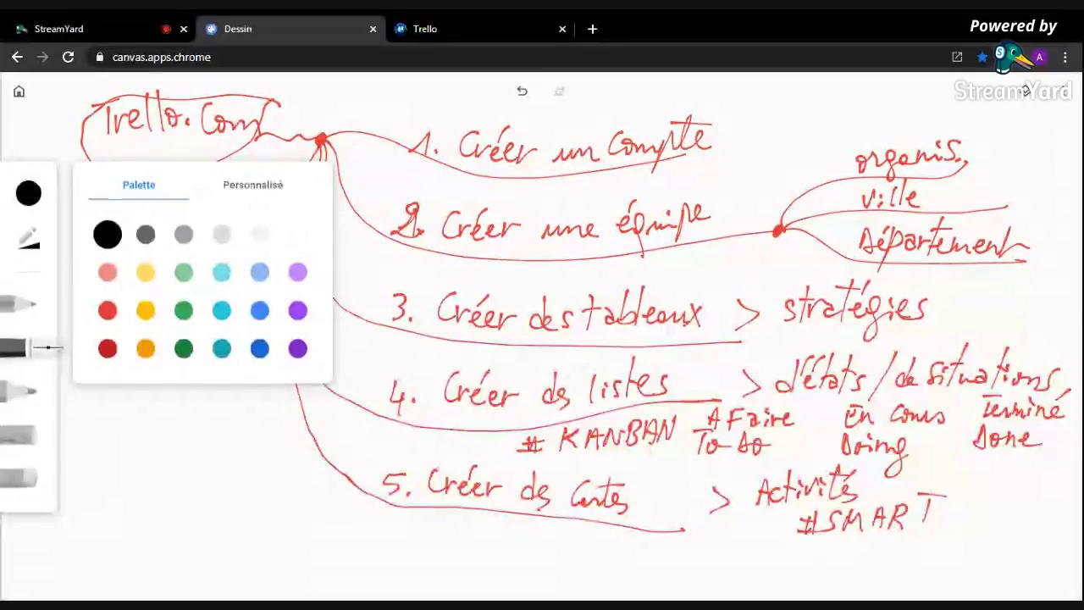
left_click_drag(390, 119, 427, 108)
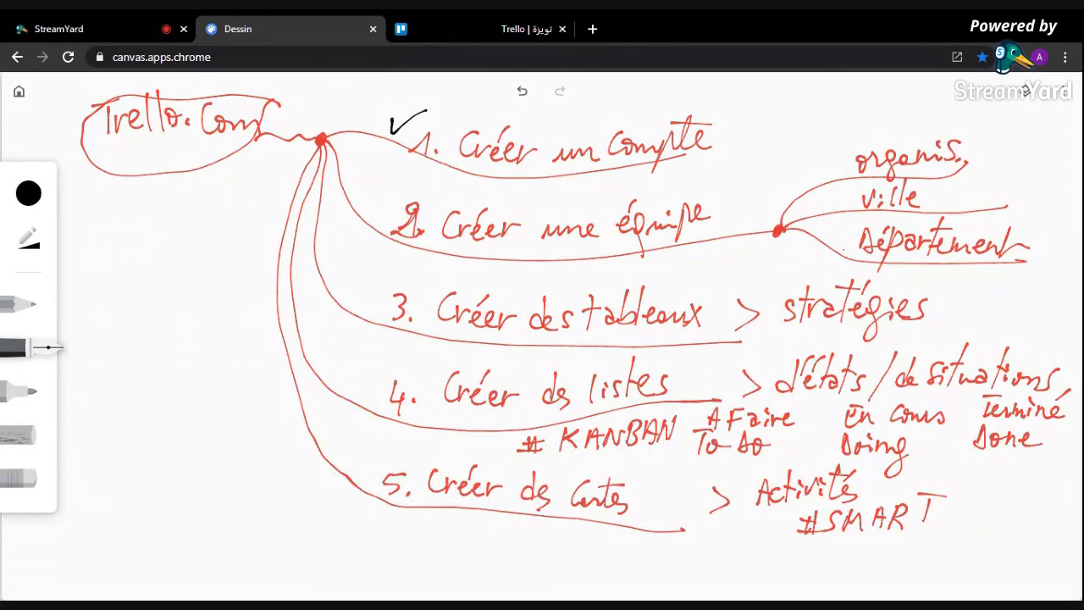
Step: Return to Trello, start creating a new team and enter Constantine as its name
left_click(491, 28)
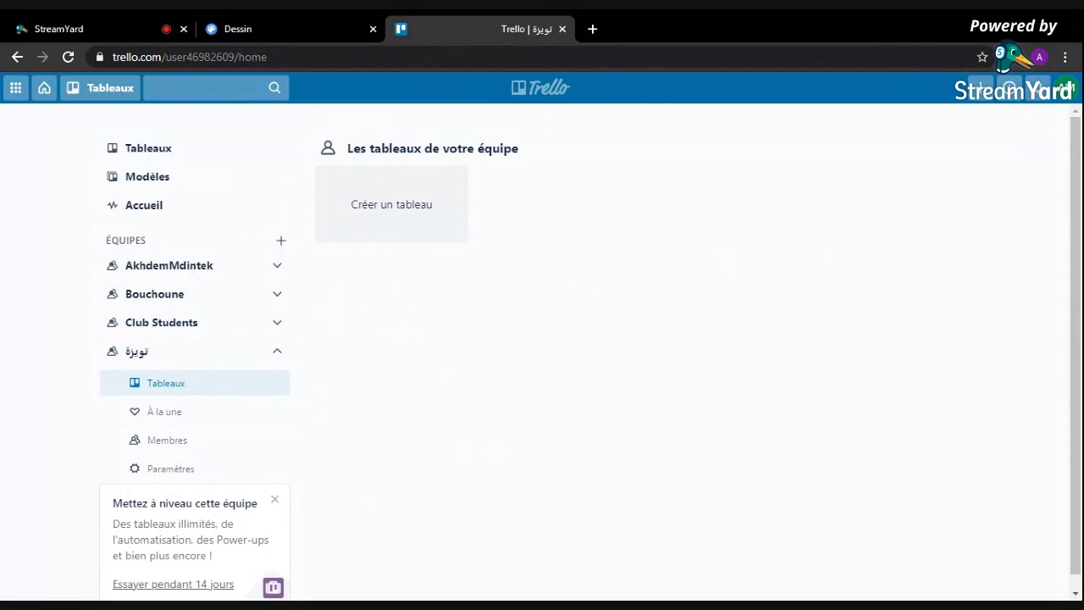
left_click(283, 242)
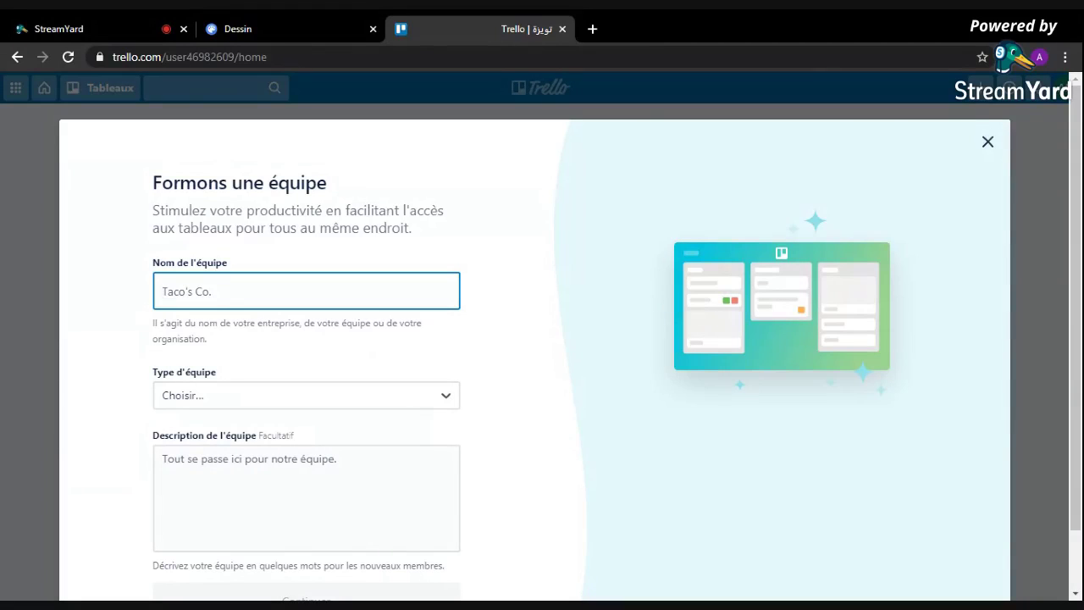
type("O")
key("BackSpace")
key("BackSpace")
key("BackSpace")
key("BackSpace")
type("Constantine")
Step: Set the new team's type to Autre
left_click(197, 396)
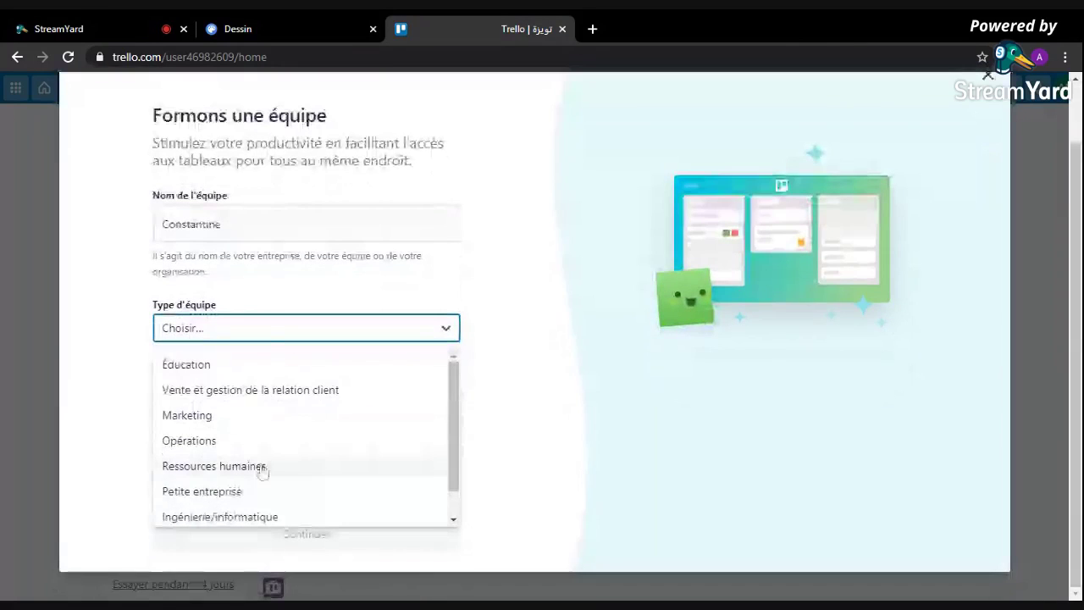
scroll(264, 470, "down", 1)
scroll(194, 364, "up", 1)
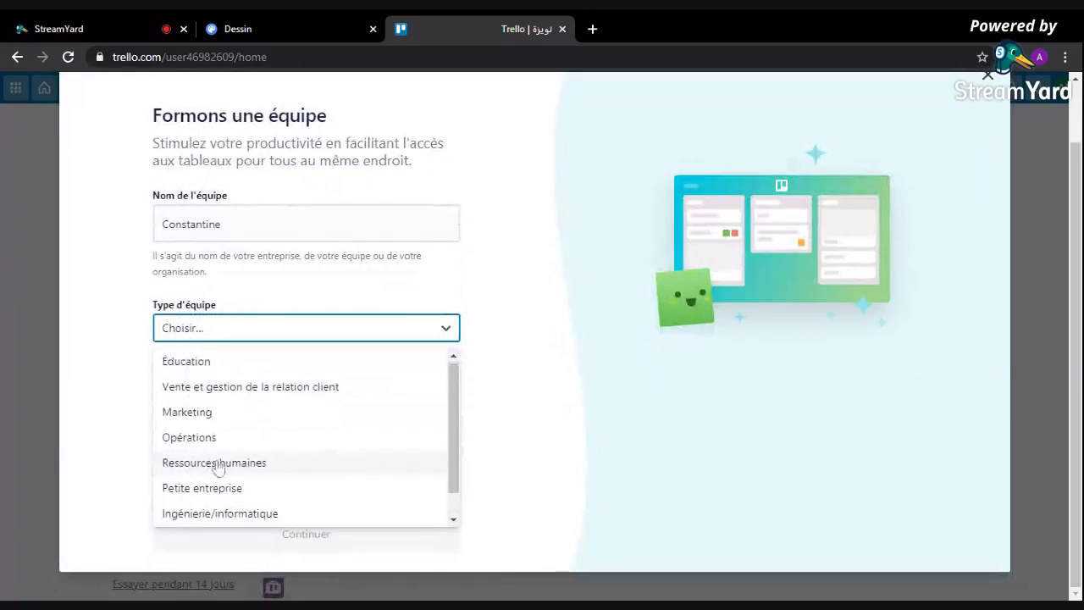
scroll(190, 479, "down", 1)
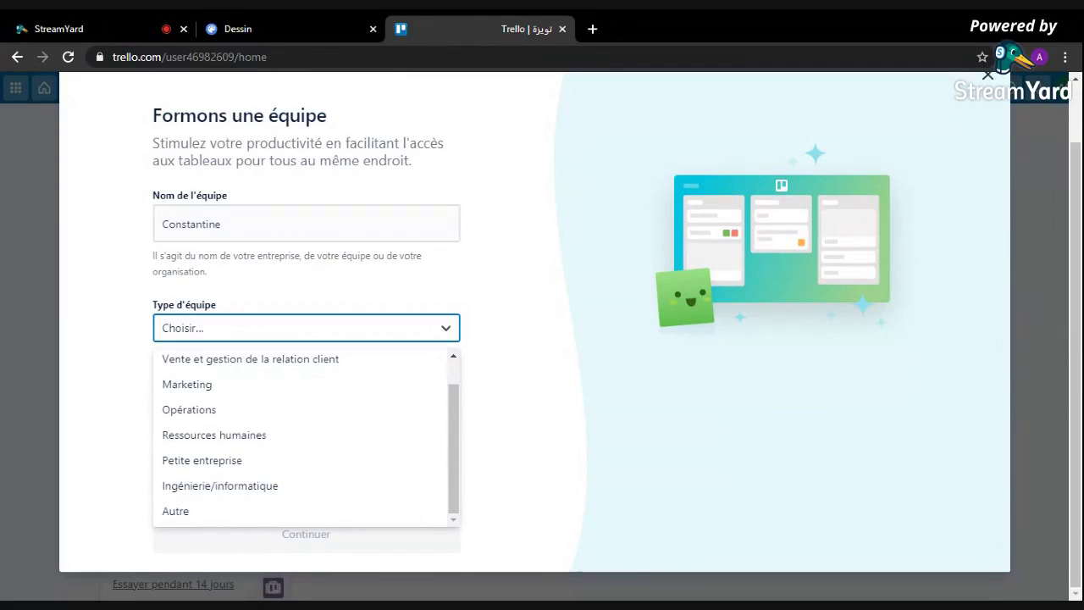
left_click(188, 513)
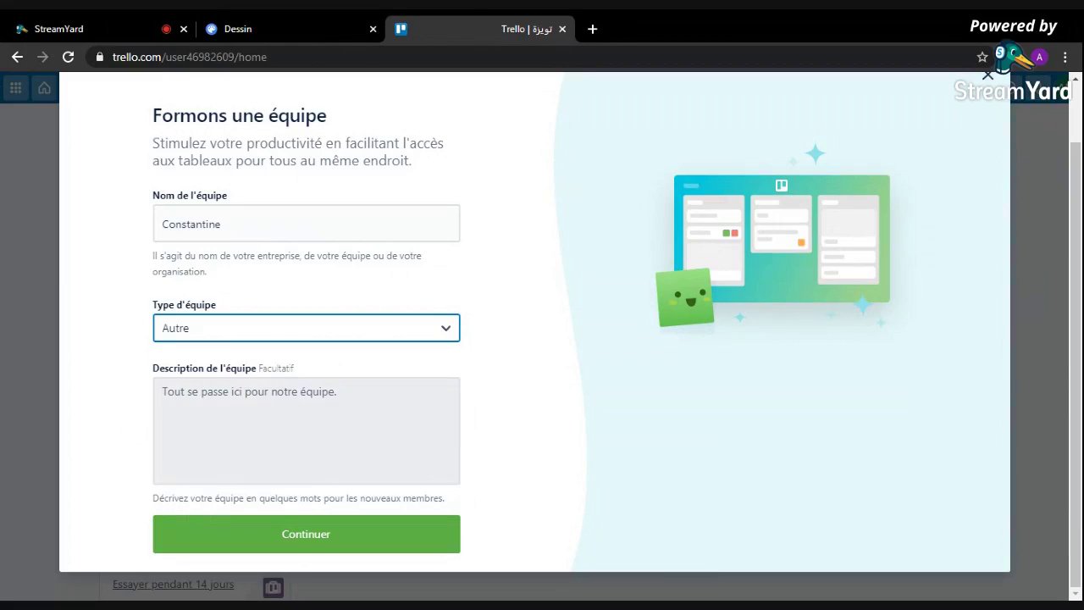
left_click(163, 391)
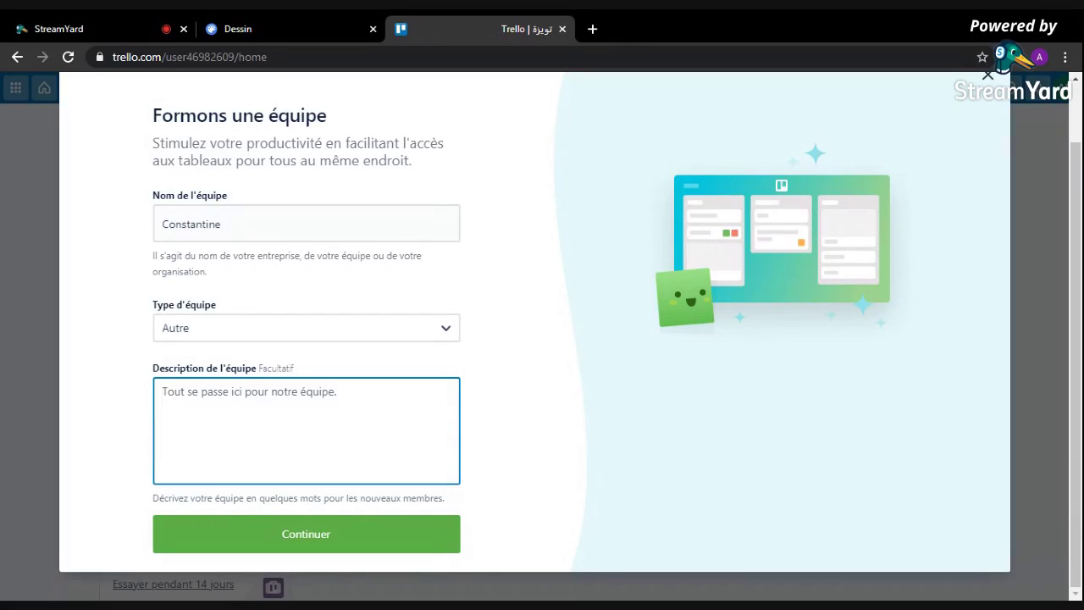
Step: Try Marketing and Club d'Etudiants as alternative team names, then clear the name
double_click(203, 223)
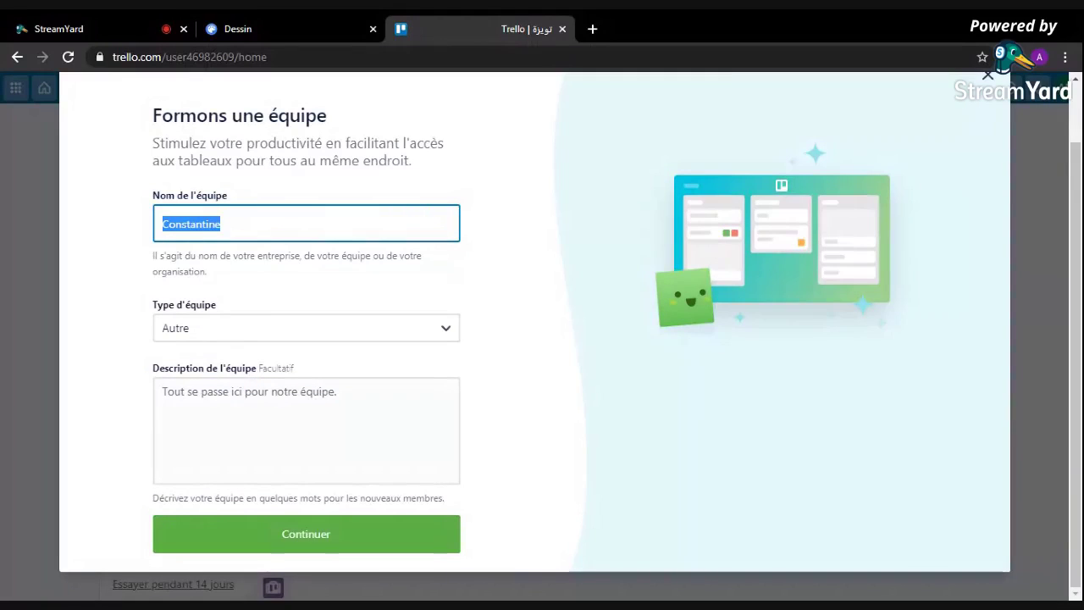
type("Marketing")
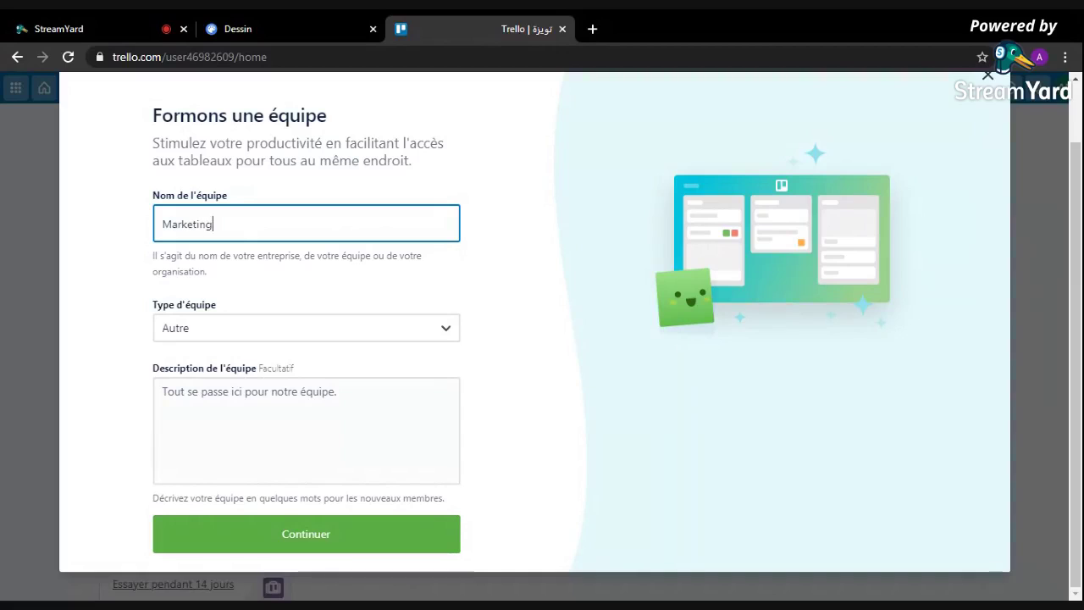
key("BackSpace")
key("BackSpace")
key("BackSpace")
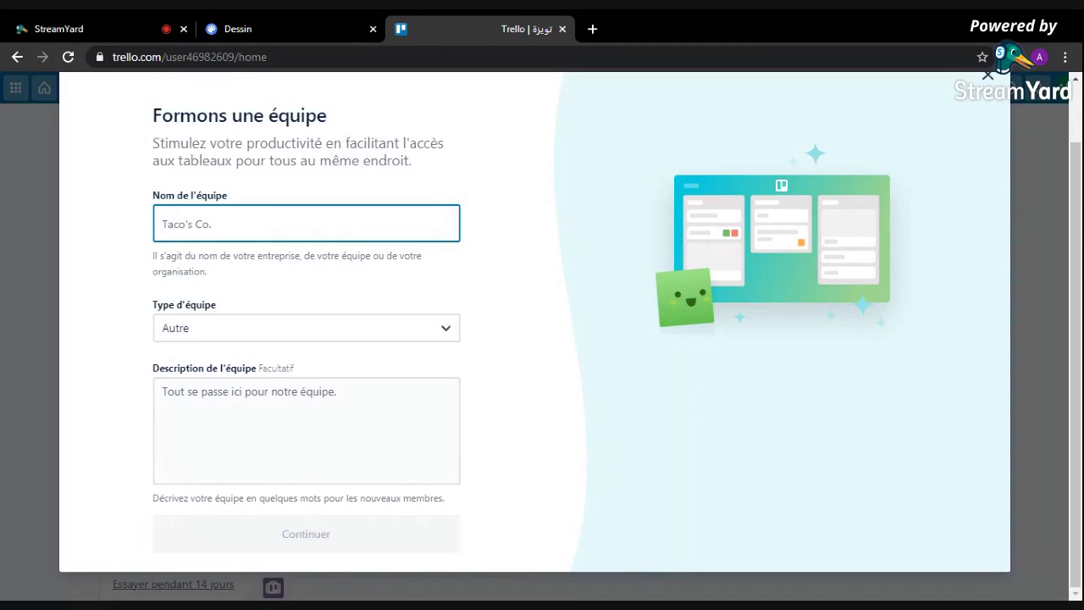
type("Club d'")
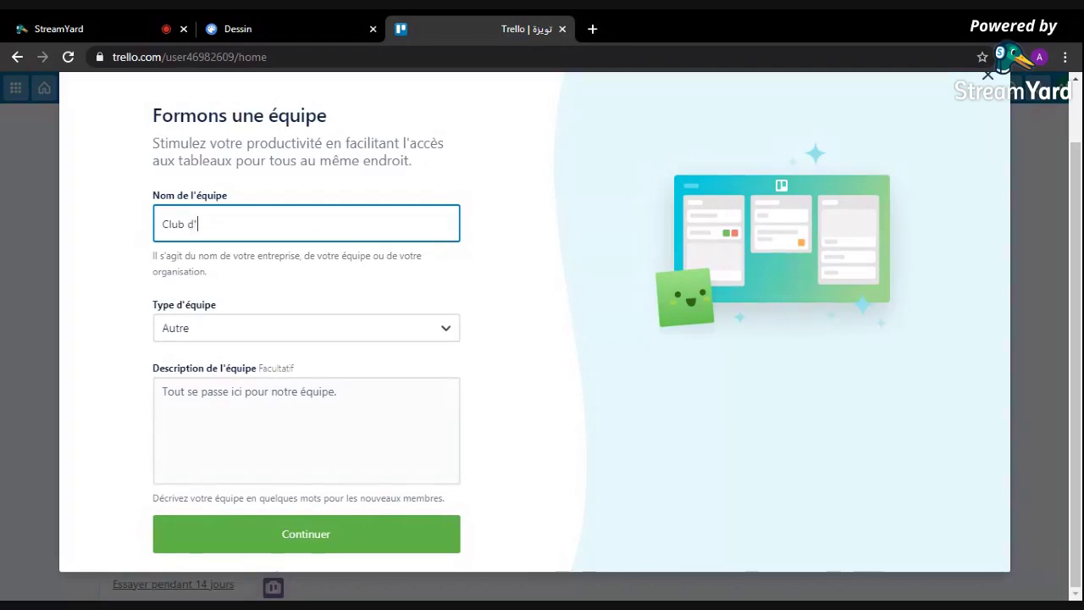
type("Etudiants")
key("ctrl+a")
key("BackSpace")
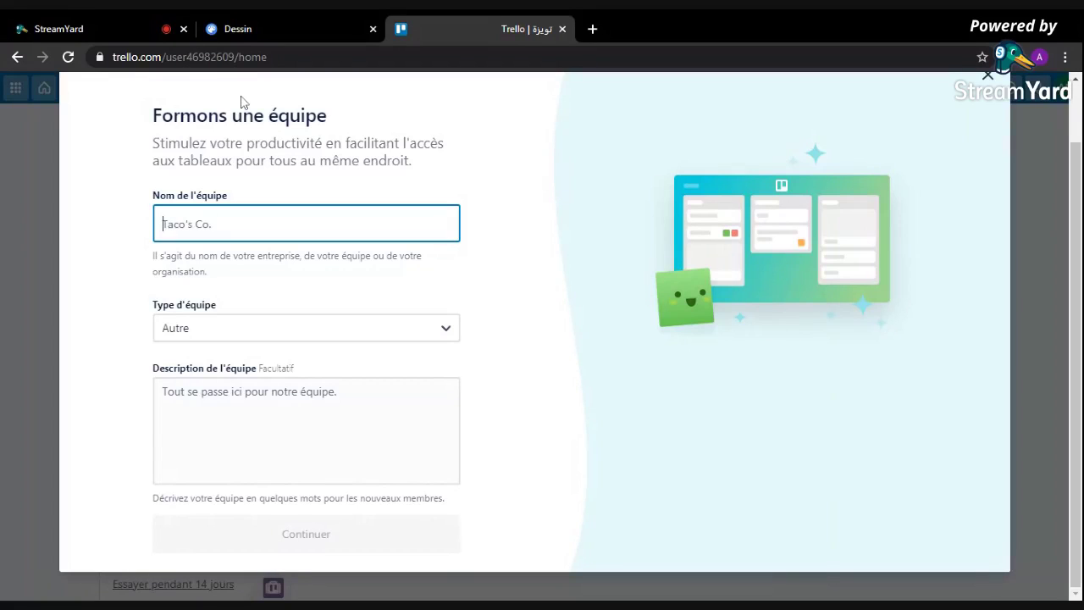
Step: Enter Twiza as both the team name and description, create the team and postpone inviting members
type("Twiza")
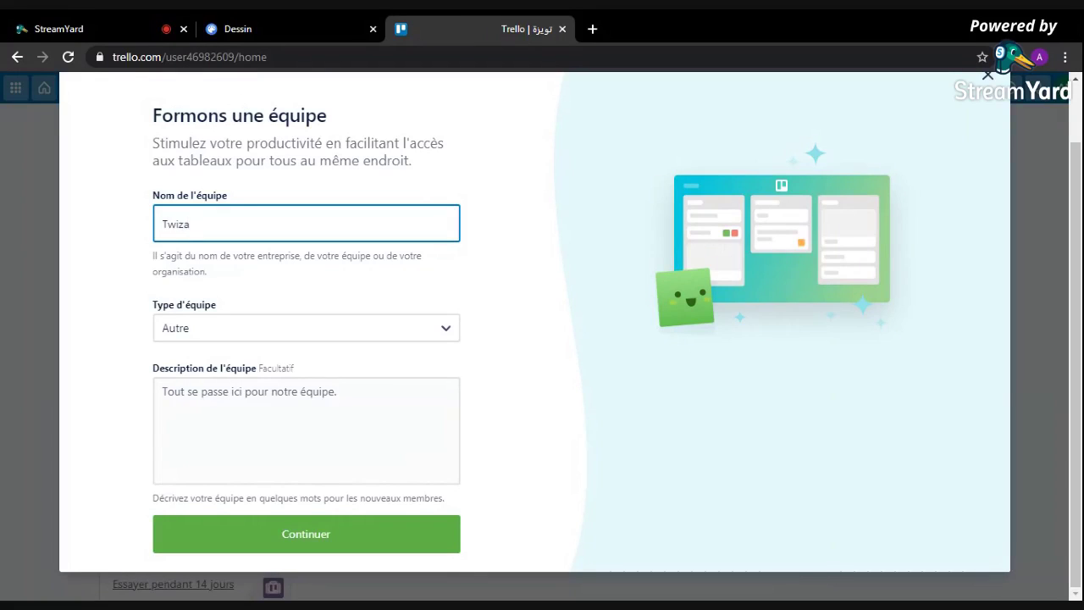
left_click(179, 427)
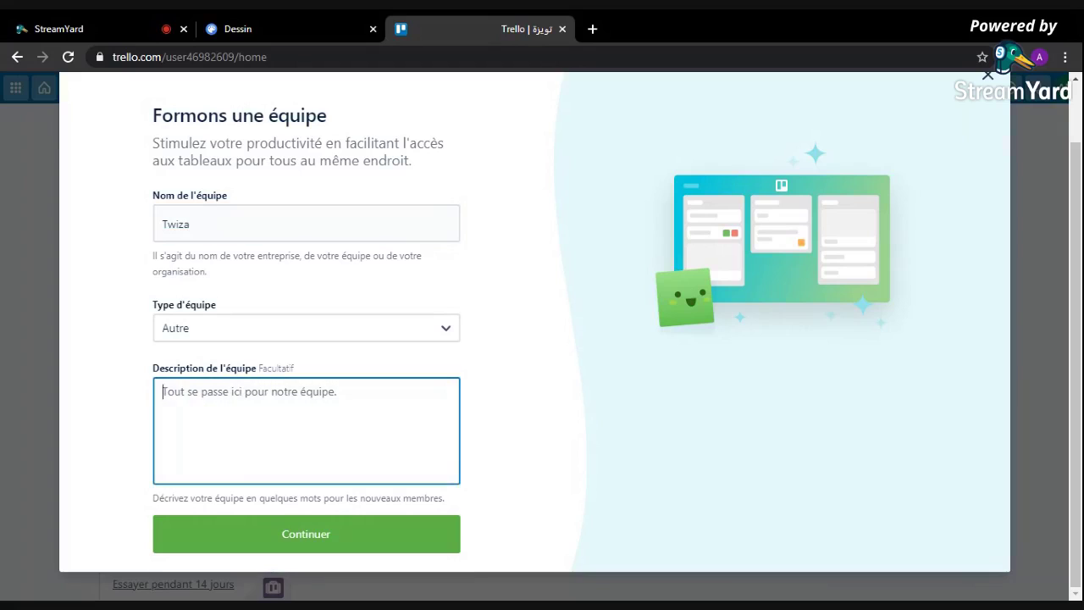
type("Twiza")
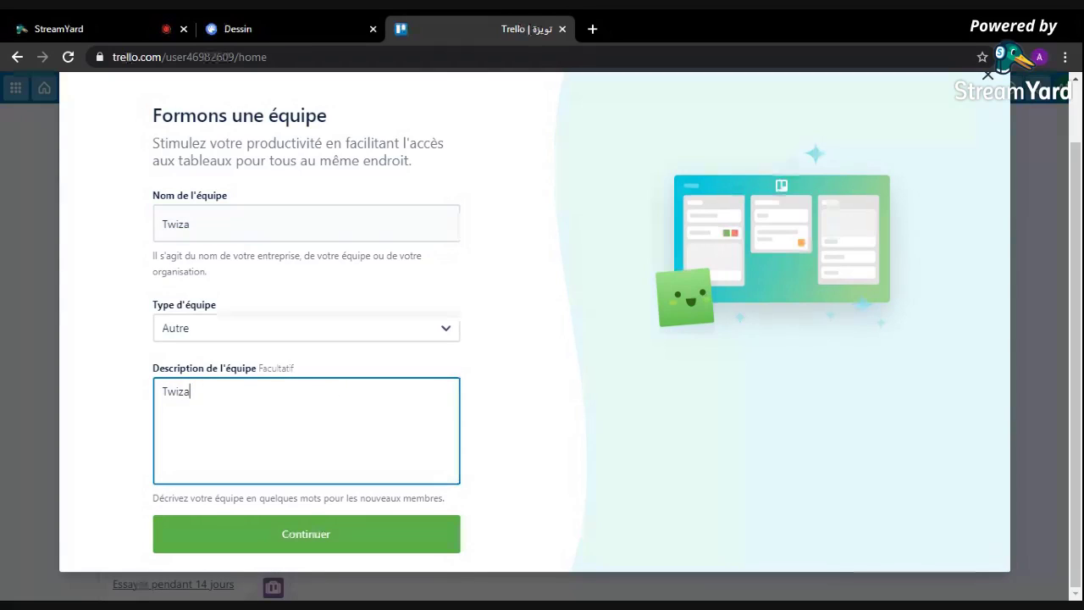
left_click(319, 542)
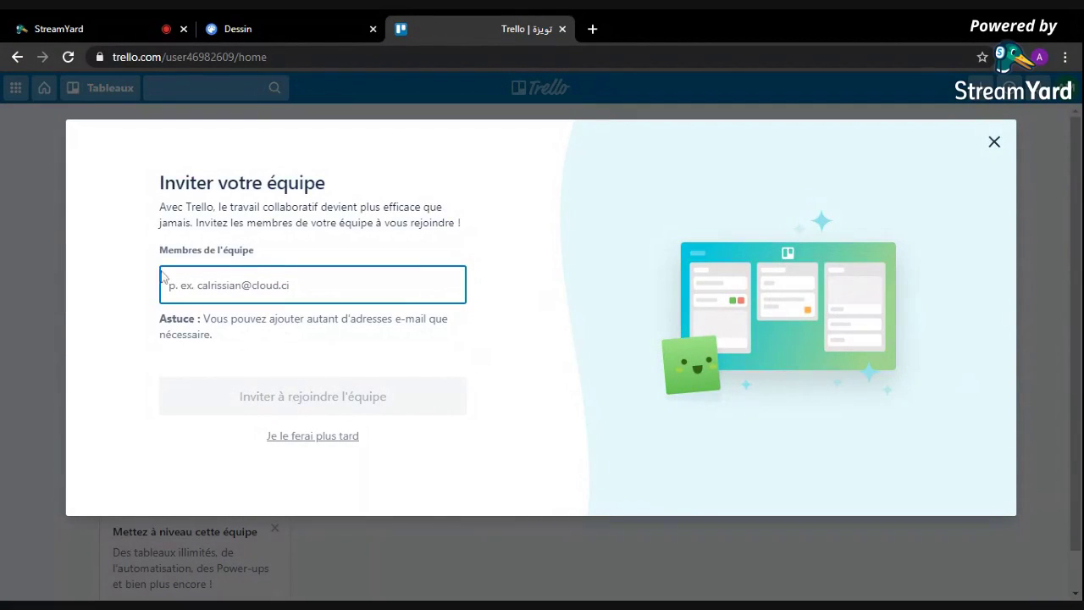
left_click(312, 436)
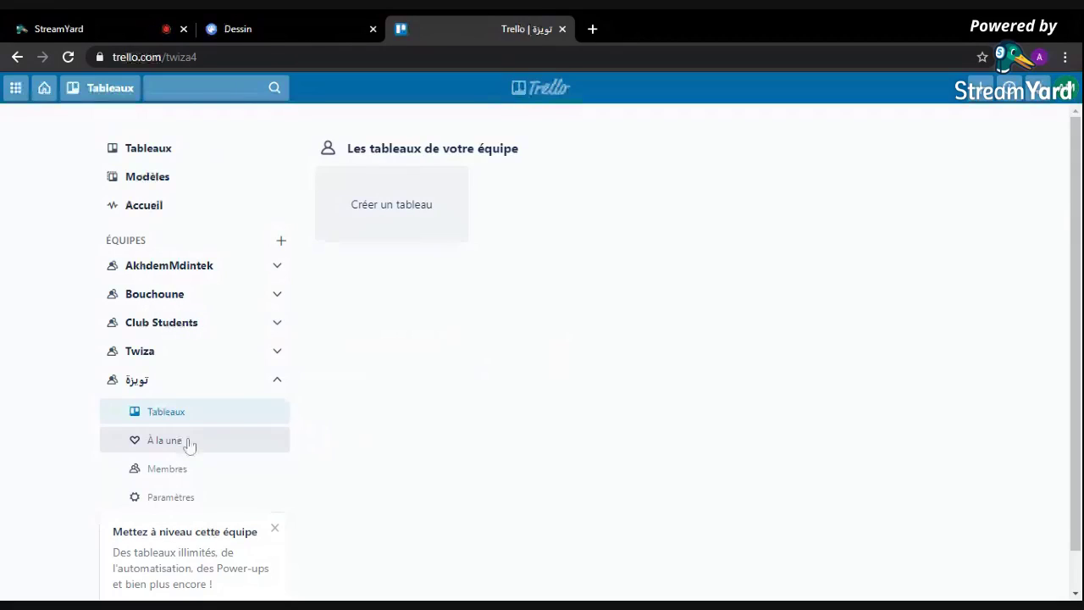
Step: Open the Twiza team's details for editing and change its name to Bénévolat Quartier
left_click(134, 357)
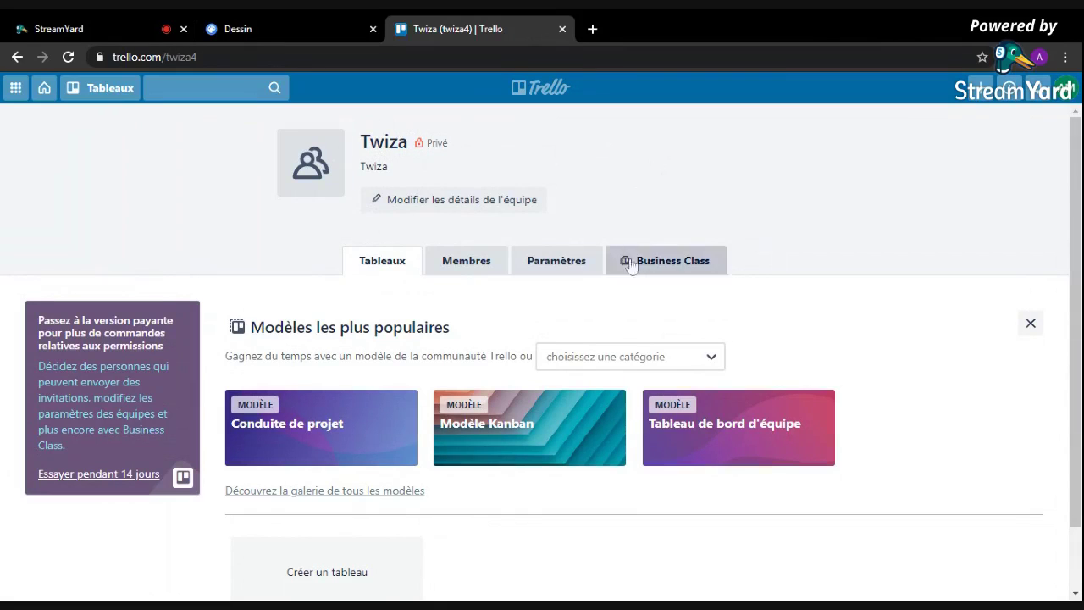
left_click(489, 200)
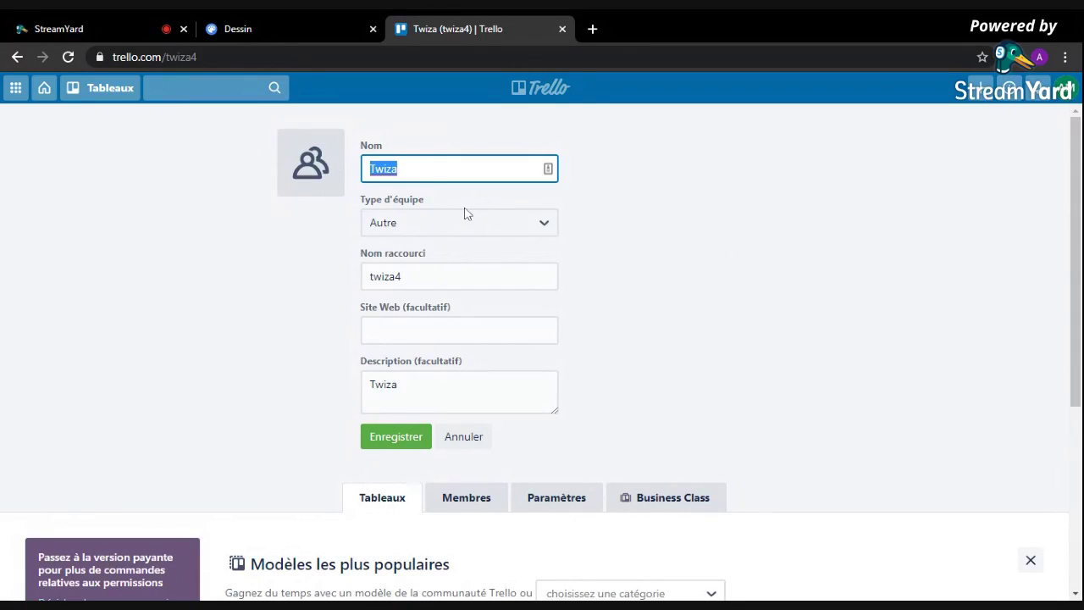
type("Bénév")
key("BackSpace")
key("BackSpace")
type("B")
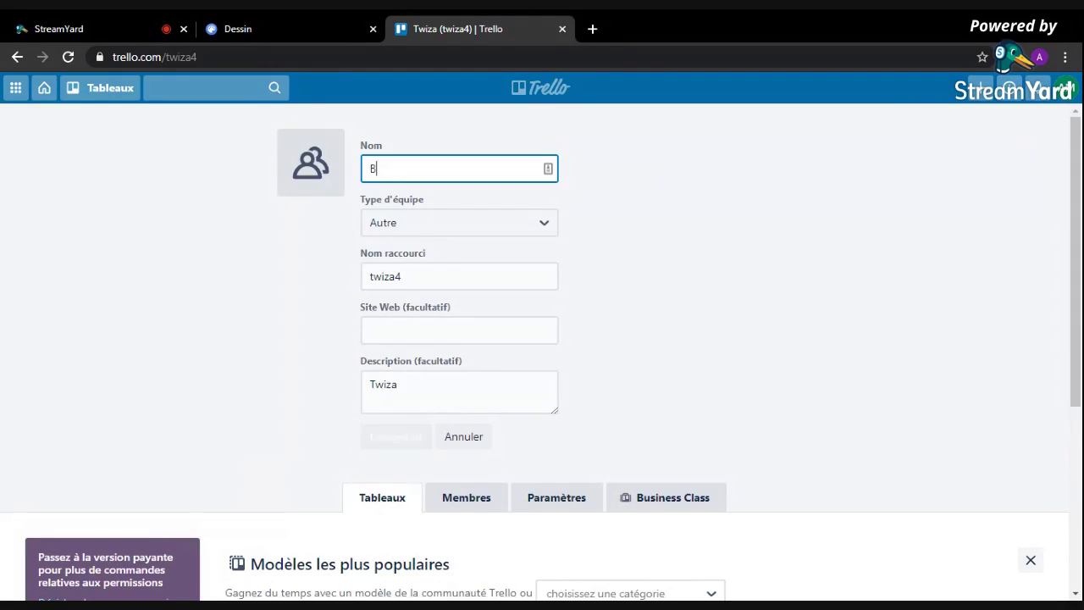
type("énévolat")
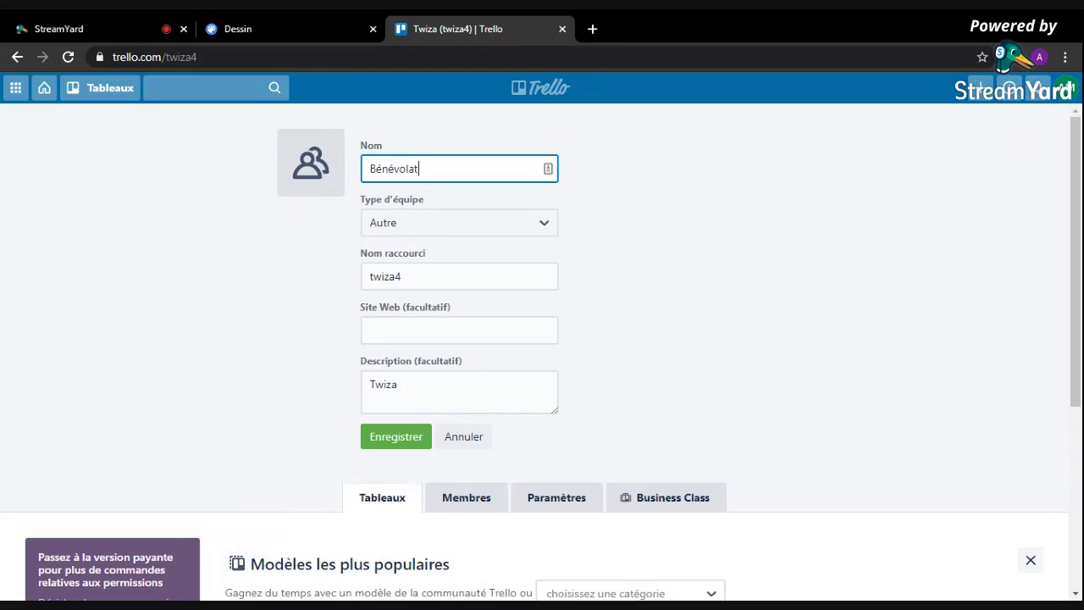
type(" Quartier")
Step: Replace the team description with Bénévolat Quartier and save the team details
left_click(401, 276)
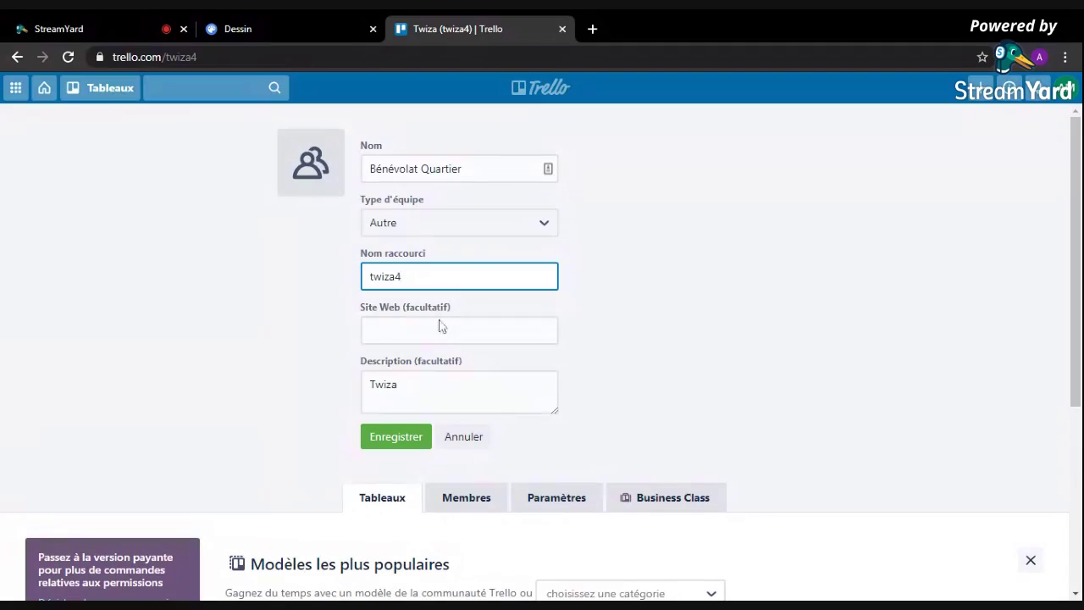
key("Tab")
key("Tab")
key("ctrl+a")
type("Bénévolat")
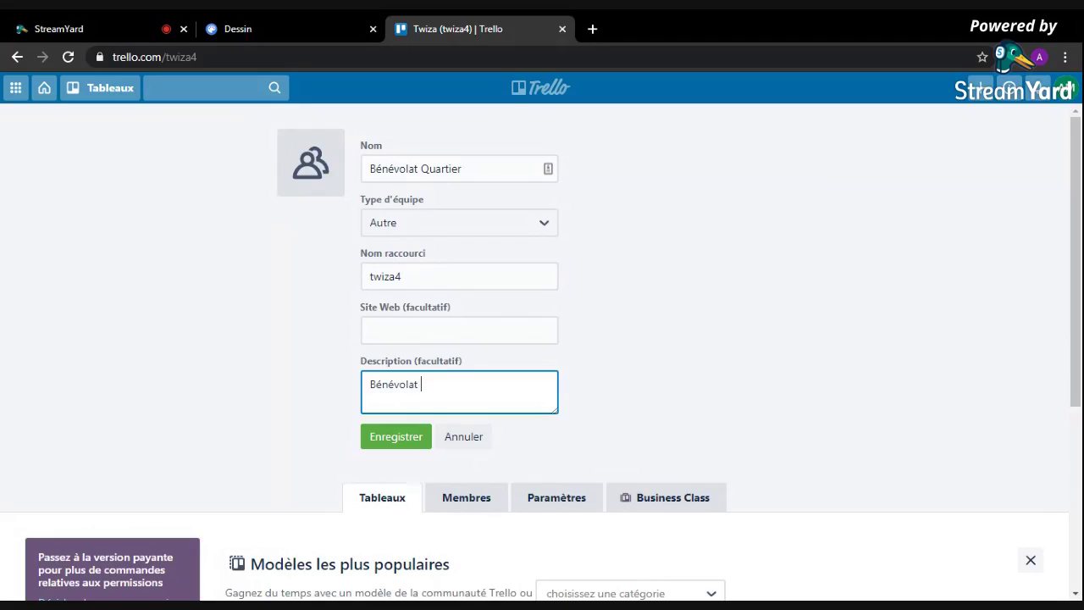
type(" Quartier")
left_click(387, 438)
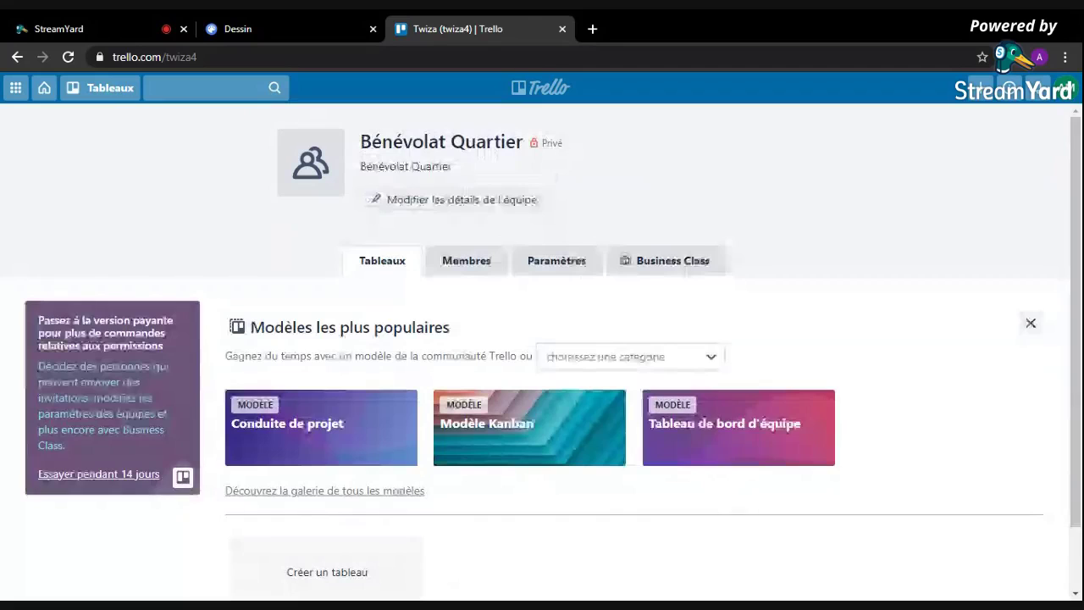
Step: Change the Bénévolat Quartier team's visibility to Public in its settings and review the remaining team restrictions
left_click(551, 269)
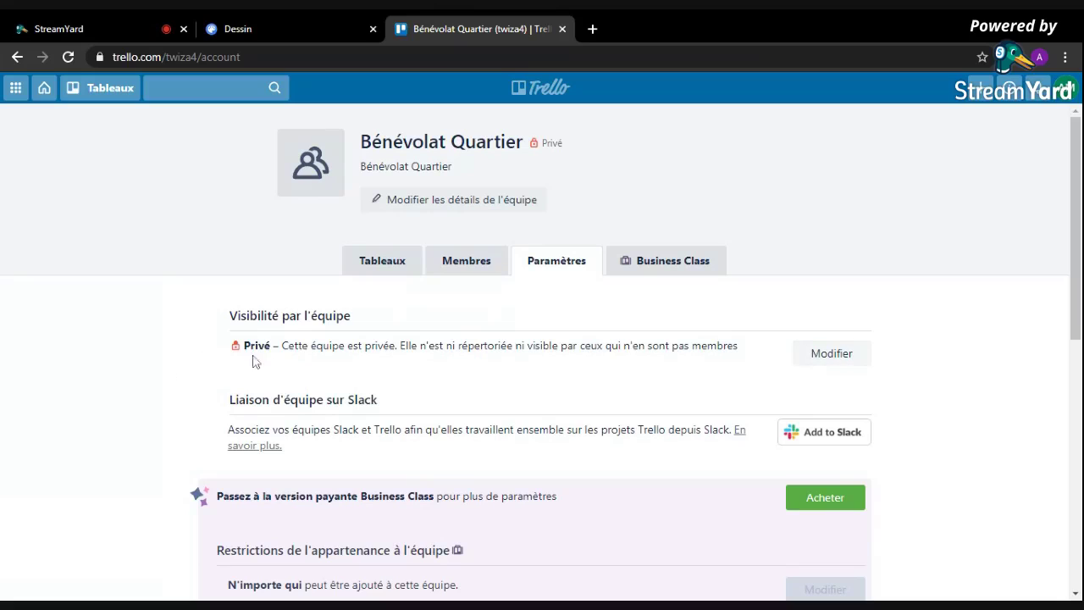
left_click(830, 358)
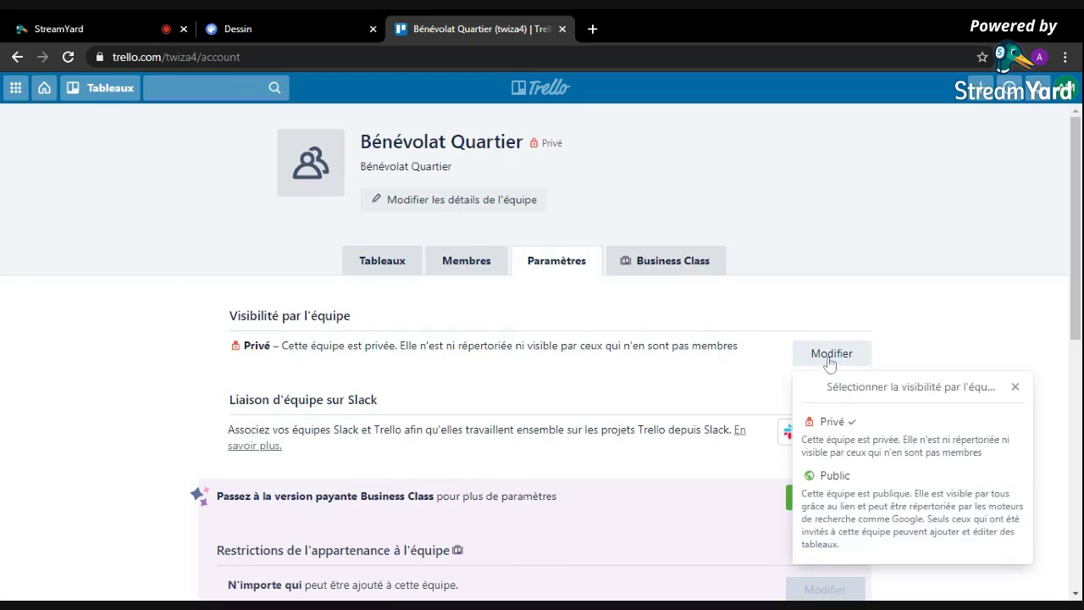
left_click(840, 500)
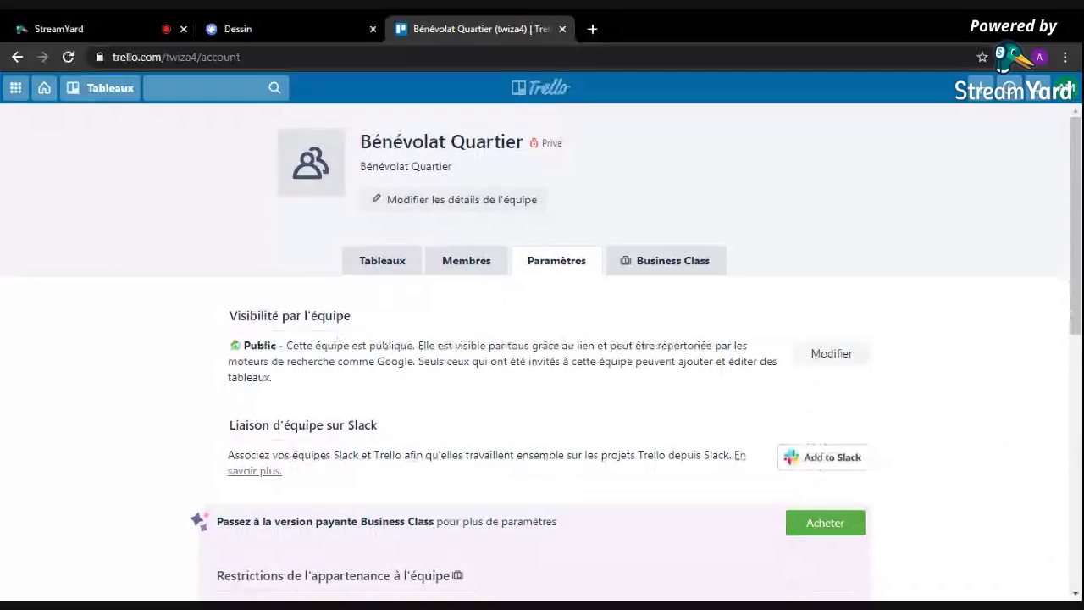
scroll(542, 352, "down", 3)
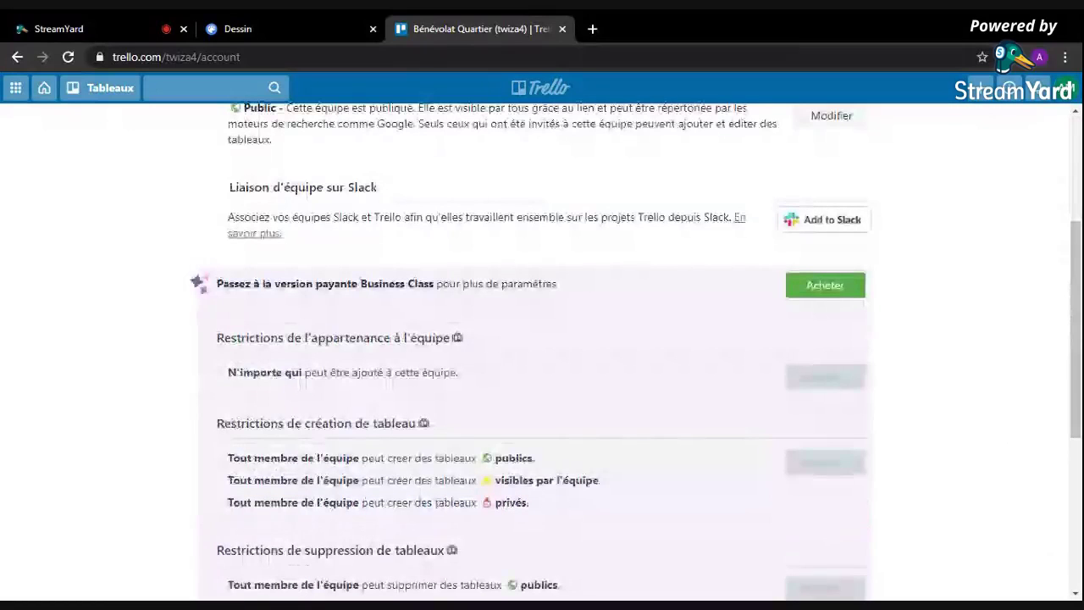
Step: Permanently delete the Bénévolat Quartier team from its settings
scroll(660, 358, "up", 3)
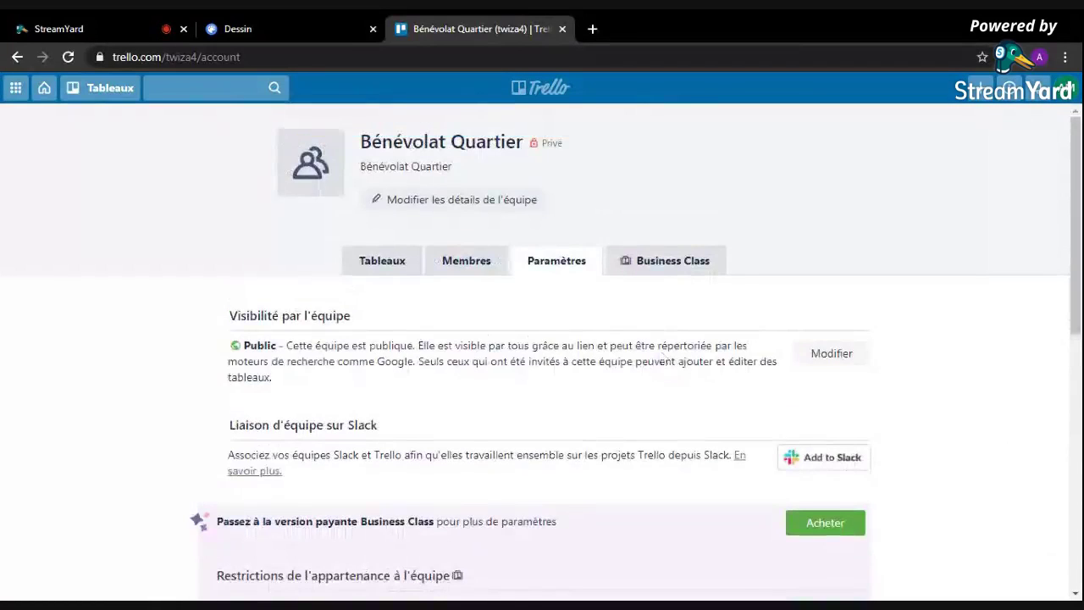
scroll(660, 358, "down", 3)
scroll(658, 356, "down", 5)
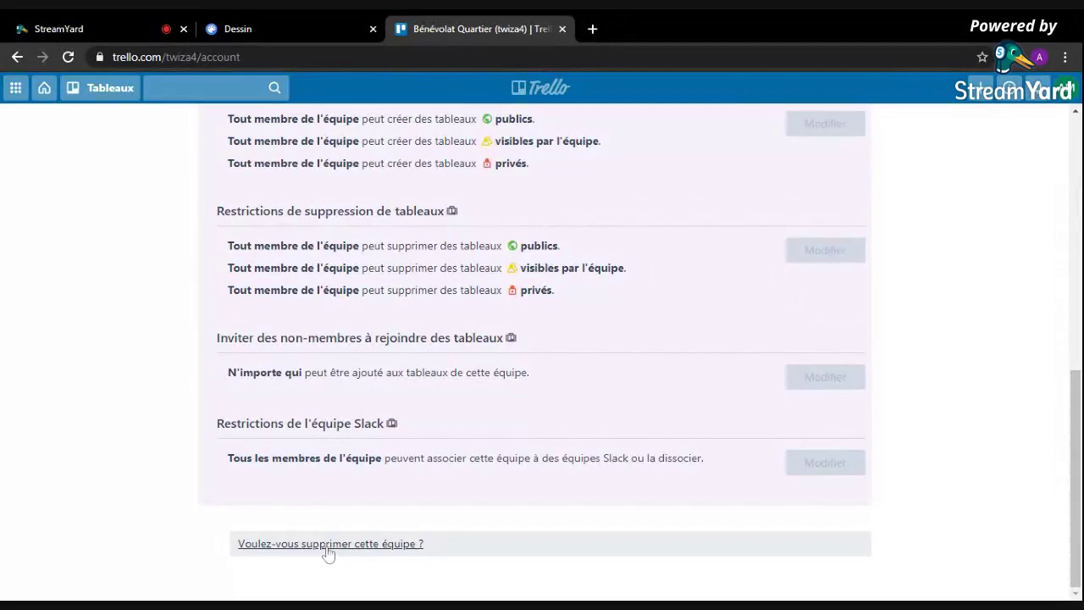
left_click(330, 543)
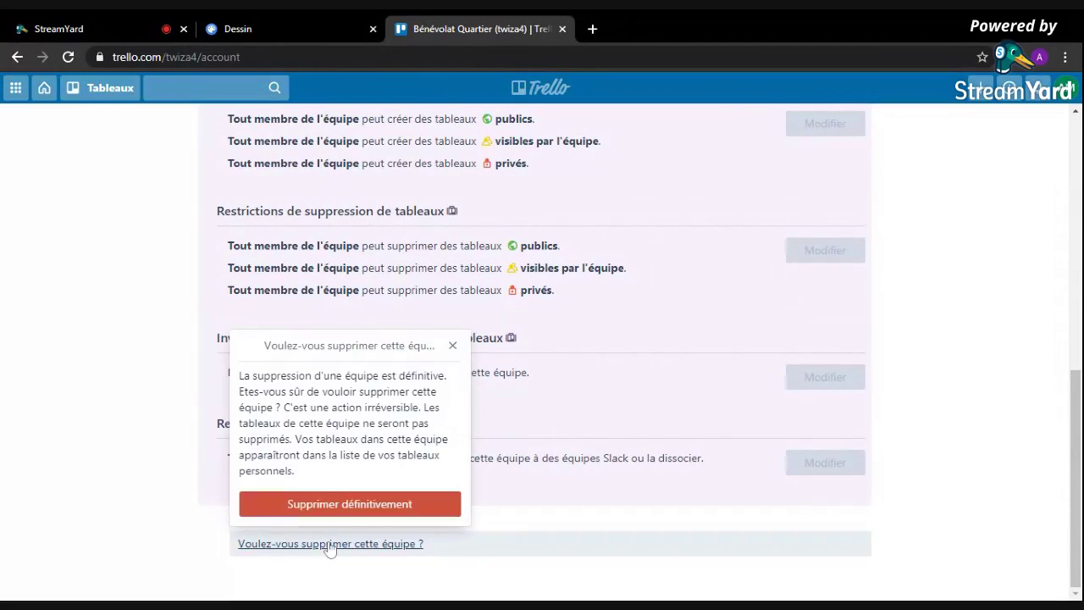
left_click(349, 504)
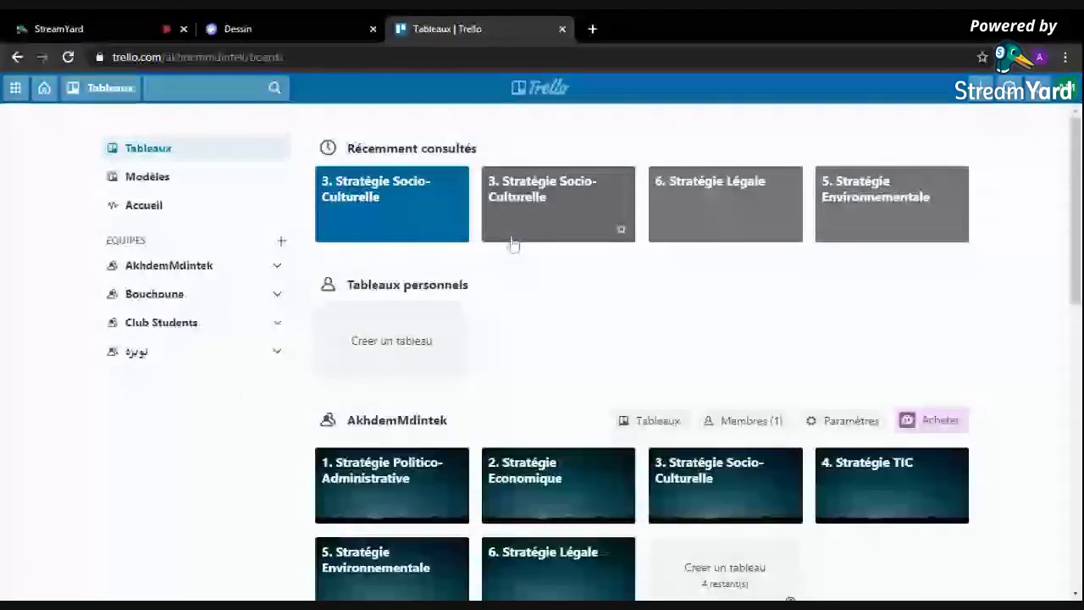
Step: Open the تويزة team's settings and review its visibility, restrictions and deletion option
left_click(141, 352)
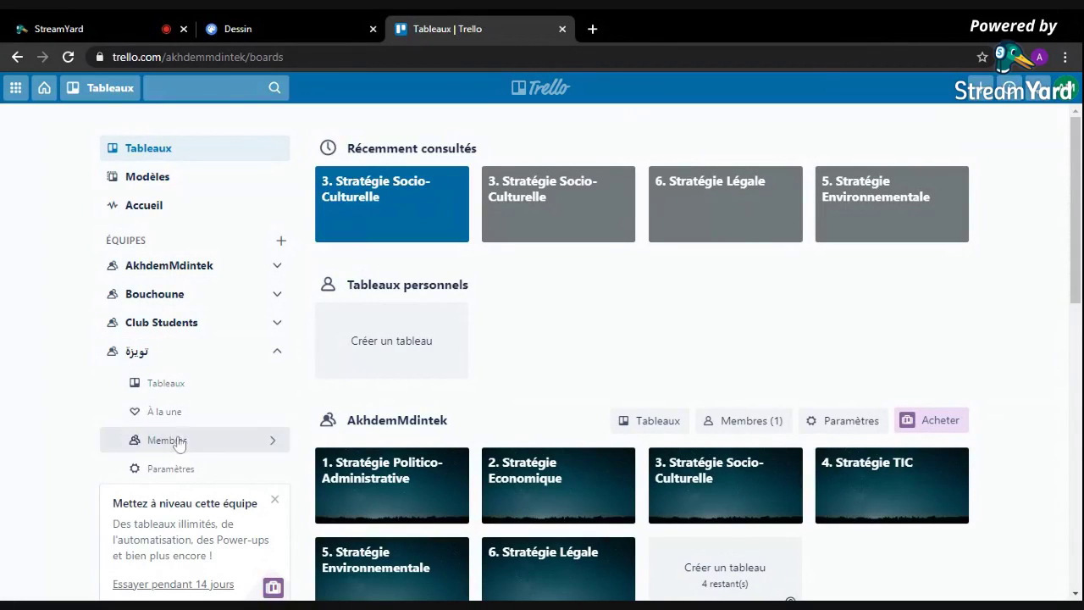
left_click(171, 471)
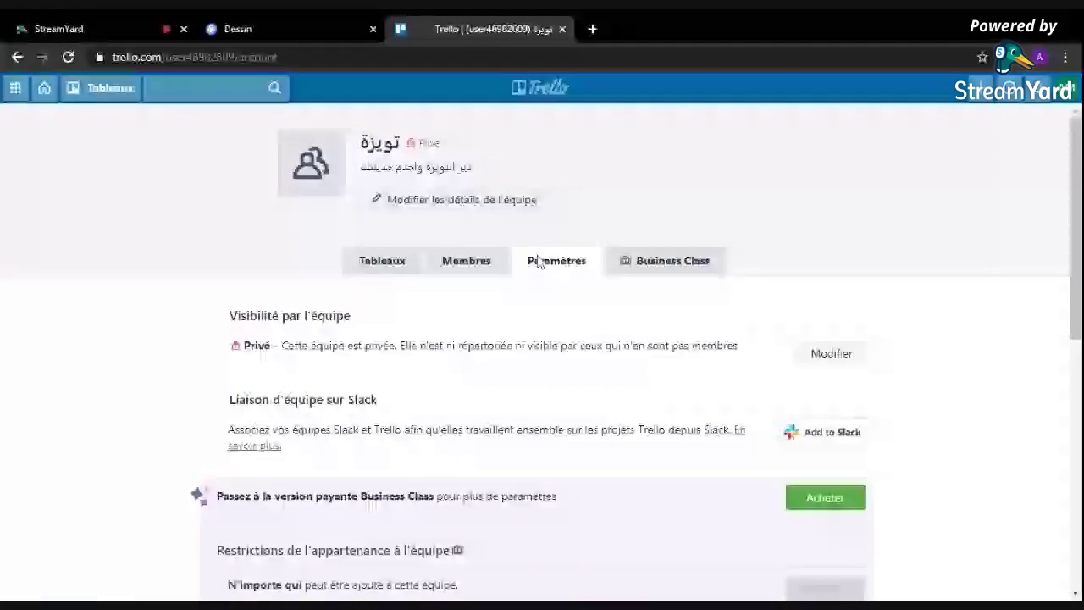
scroll(612, 399, "down", 8)
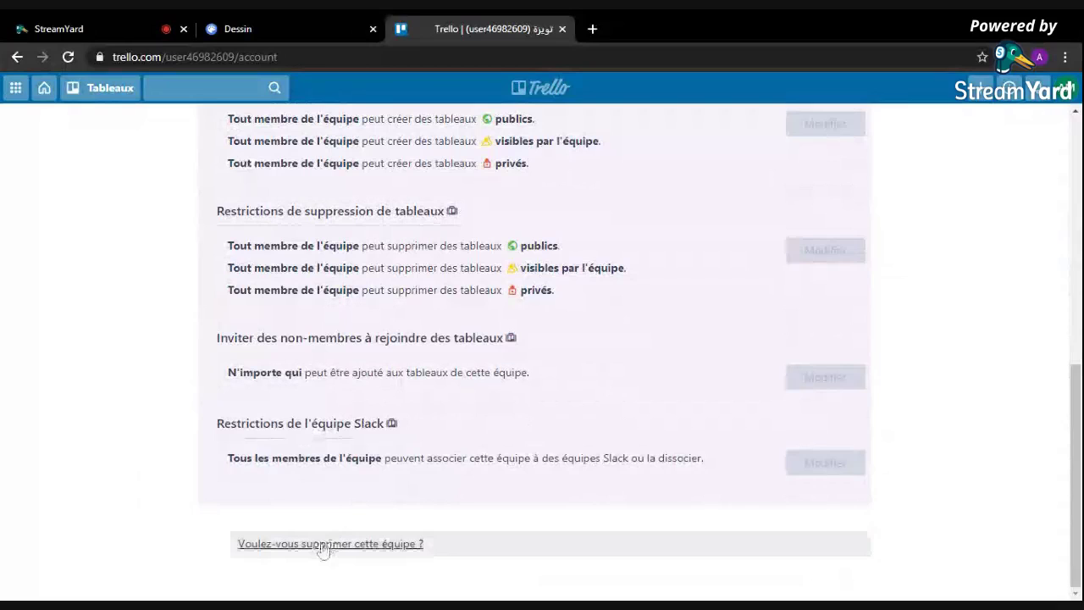
scroll(668, 274, "up", 2)
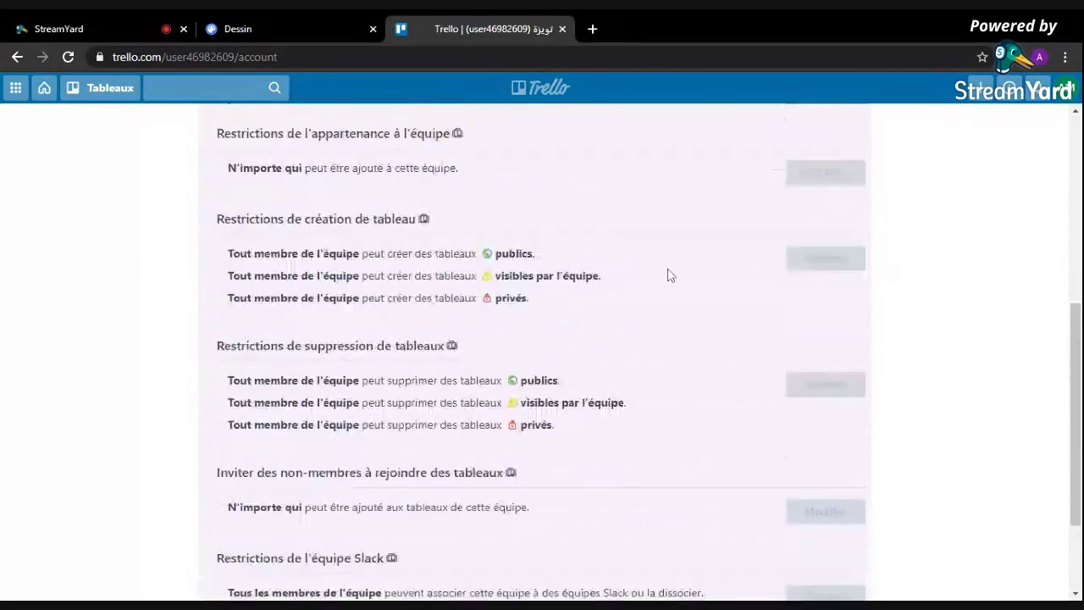
scroll(668, 275, "up", 5)
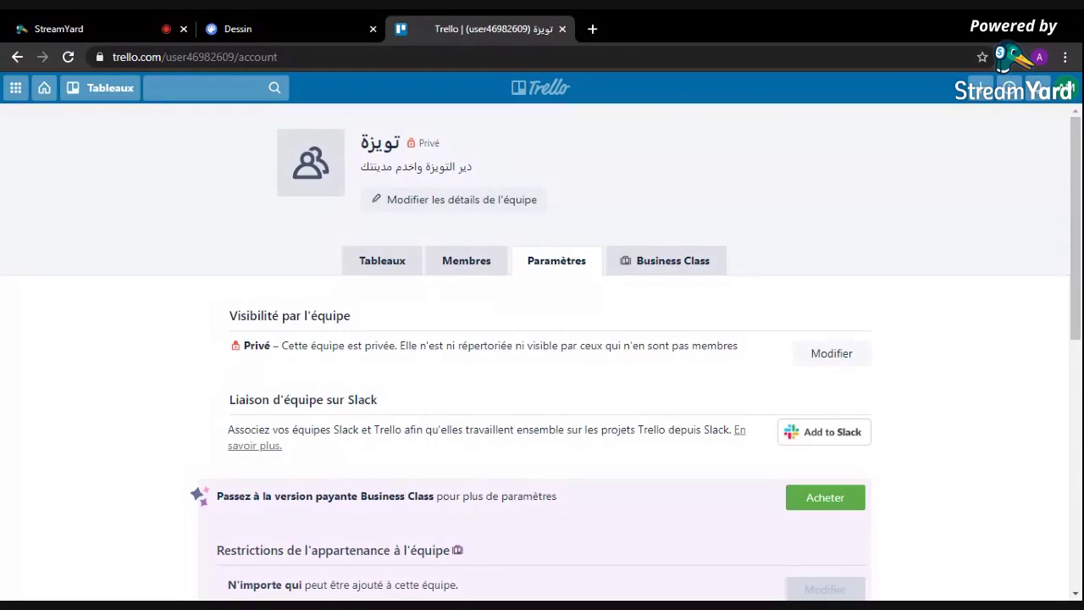
Step: Switch to the Dessin canvas, draw a check mark beside "2. Créer une équipe" and handwrite "10 Tableaux" in the empty space beside the branches
left_click(346, 31)
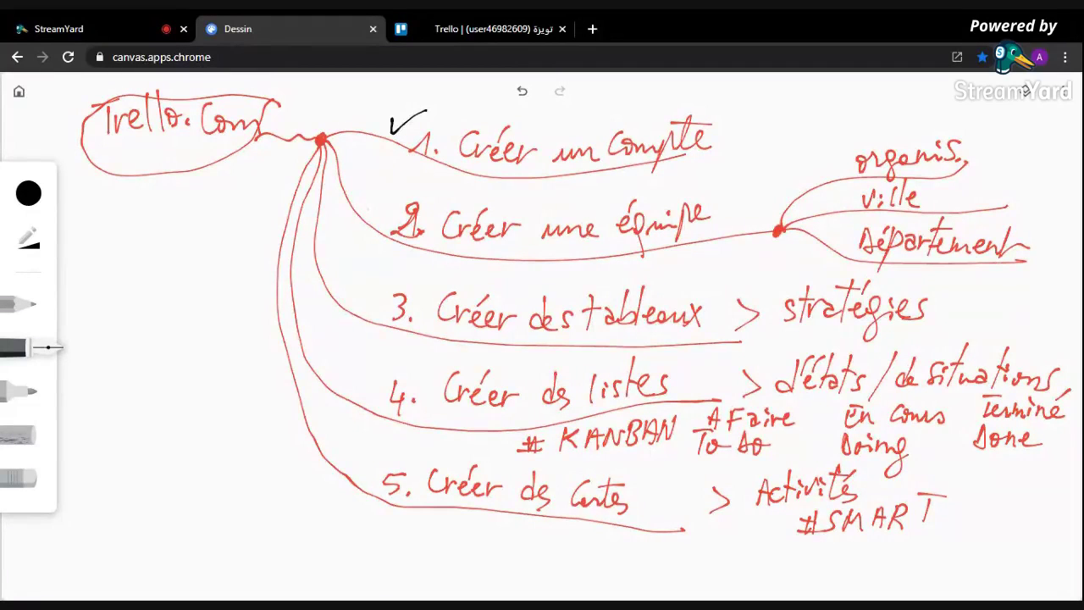
mouse_move(367, 201)
left_mouse_down()
mouse_move(370, 213)
mouse_move(397, 192)
left_mouse_up()
mouse_move(99, 279)
left_mouse_down()
mouse_move(104, 290)
mouse_move(119, 276)
mouse_move(142, 290)
left_mouse_up()
left_click_drag(137, 271, 154, 269)
left_click_drag(151, 282, 155, 288)
mouse_move(170, 262)
left_mouse_down()
mouse_move(176, 286)
mouse_move(237, 293)
left_mouse_up()
left_click_drag(237, 274, 223, 293)
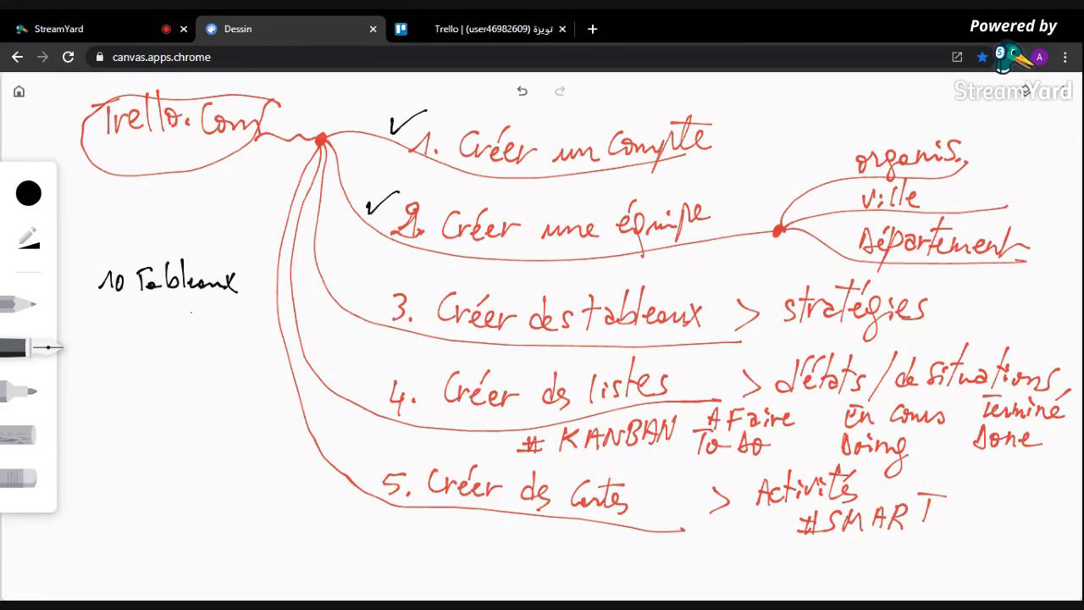
Step: Handwrite "PESTEL" beneath "10 Tableaux" and draw a small arc under each of its letters
mouse_move(90, 301)
left_mouse_down()
mouse_move(88, 322)
mouse_move(95, 308)
mouse_move(103, 322)
mouse_move(115, 313)
left_mouse_up()
mouse_move(137, 308)
left_mouse_down()
mouse_move(127, 322)
mouse_move(158, 322)
left_mouse_up()
mouse_move(149, 302)
left_mouse_down()
mouse_move(168, 302)
mouse_move(181, 322)
mouse_move(193, 313)
left_mouse_up()
left_click_drag(201, 300, 220, 321)
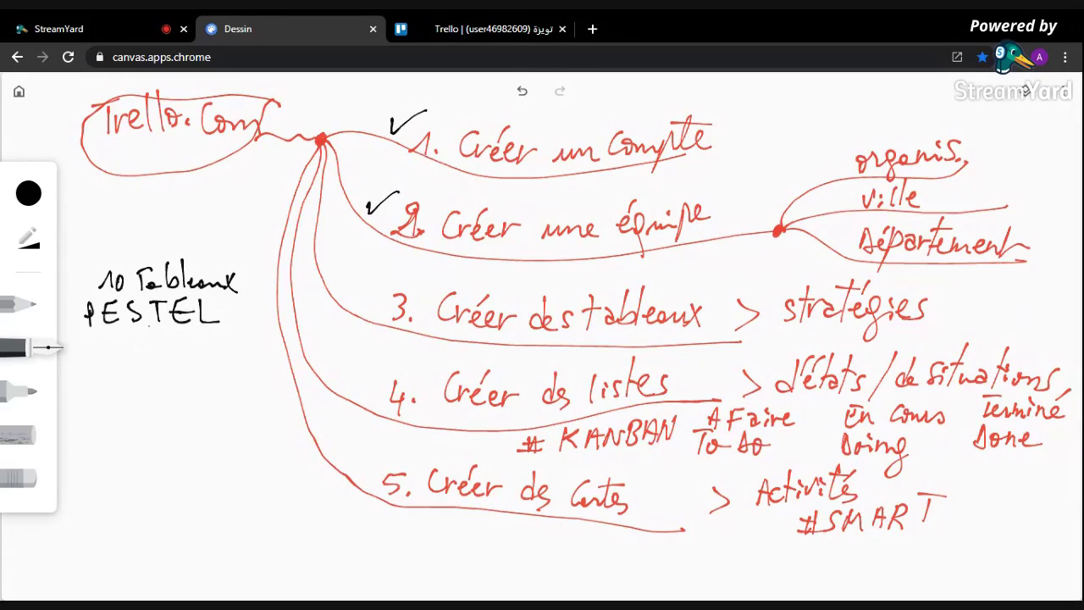
mouse_move(81, 331)
left_mouse_down()
mouse_move(87, 342)
mouse_move(95, 335)
left_mouse_up()
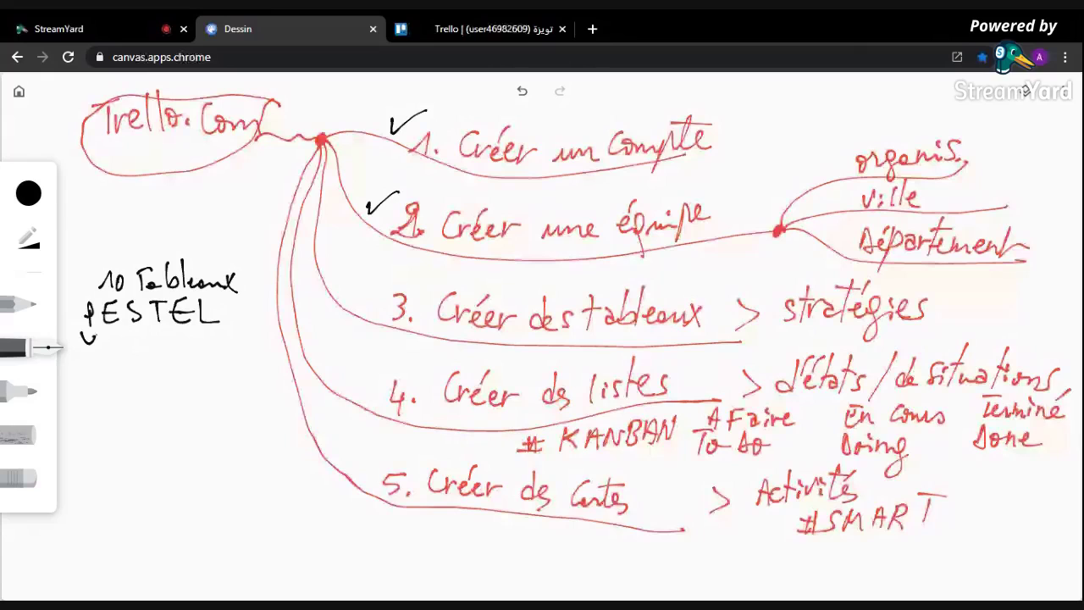
left_click_drag(95, 334, 169, 327)
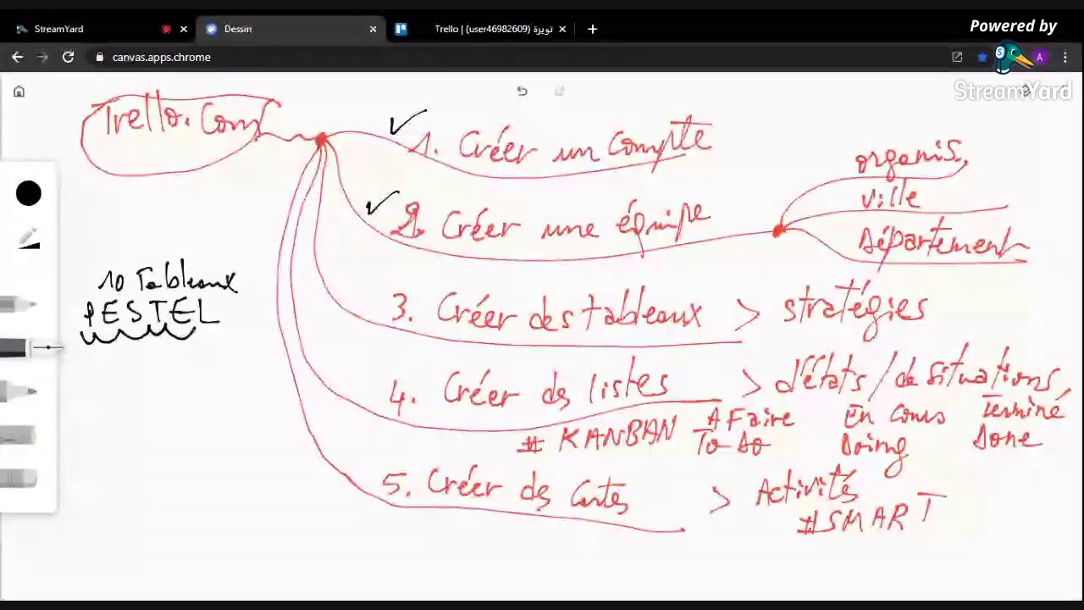
left_click_drag(170, 327, 232, 326)
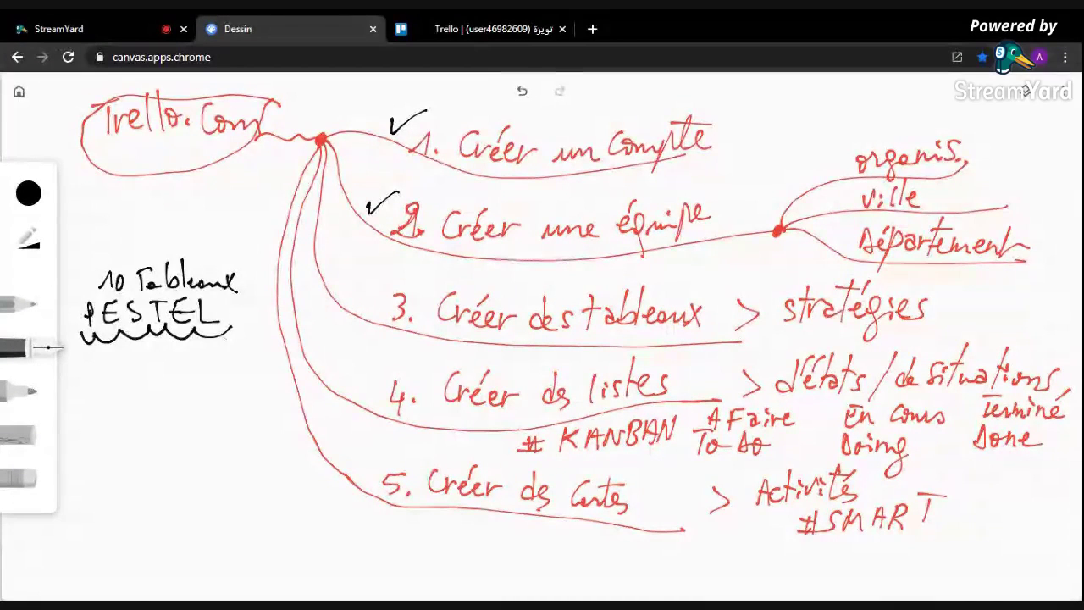
Step: Mark the S and T of PESTEL with boxes and arcs, and draw several strokes fanning out below them
mouse_move(144, 342)
left_mouse_down()
mouse_move(168, 340)
mouse_move(134, 382)
mouse_move(150, 383)
left_mouse_up()
left_click_drag(160, 365, 159, 386)
left_click_drag(167, 364, 187, 386)
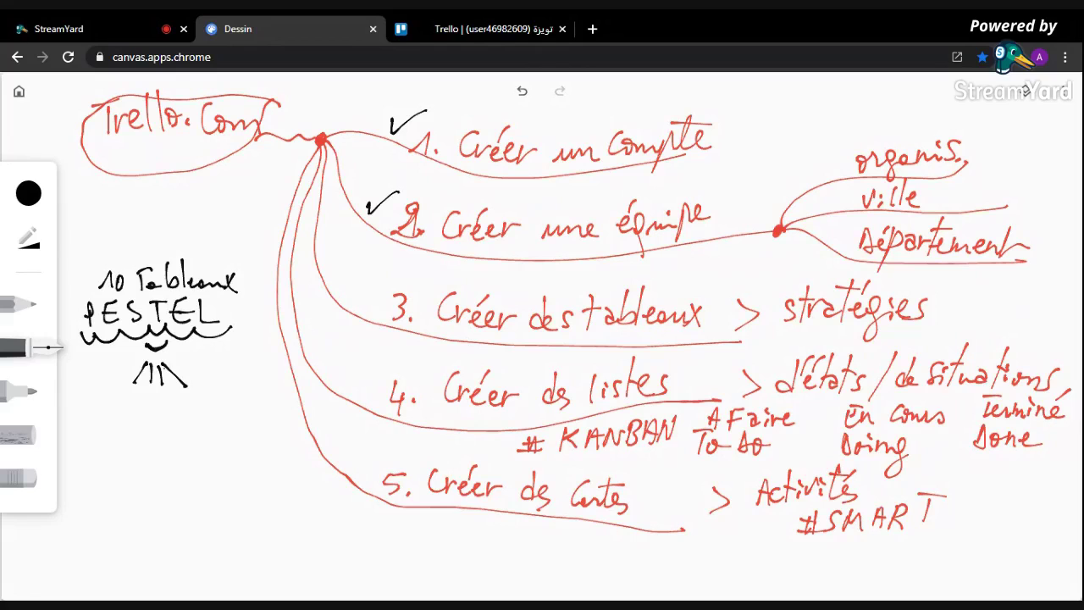
left_click_drag(166, 361, 204, 385)
mouse_move(149, 325)
left_mouse_down()
mouse_move(146, 298)
mouse_move(163, 297)
mouse_move(166, 331)
left_mouse_up()
left_click_drag(120, 334, 147, 297)
mouse_move(124, 335)
left_mouse_down()
mouse_move(158, 354)
mouse_move(140, 352)
left_mouse_up()
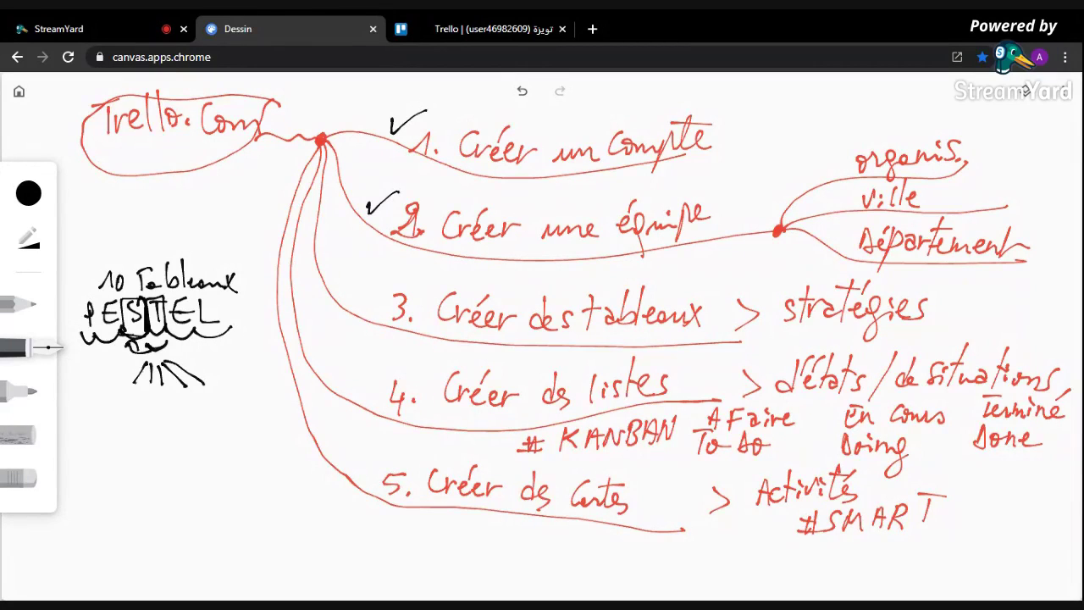
mouse_move(142, 371)
left_mouse_down()
mouse_move(137, 385)
mouse_move(202, 383)
left_mouse_up()
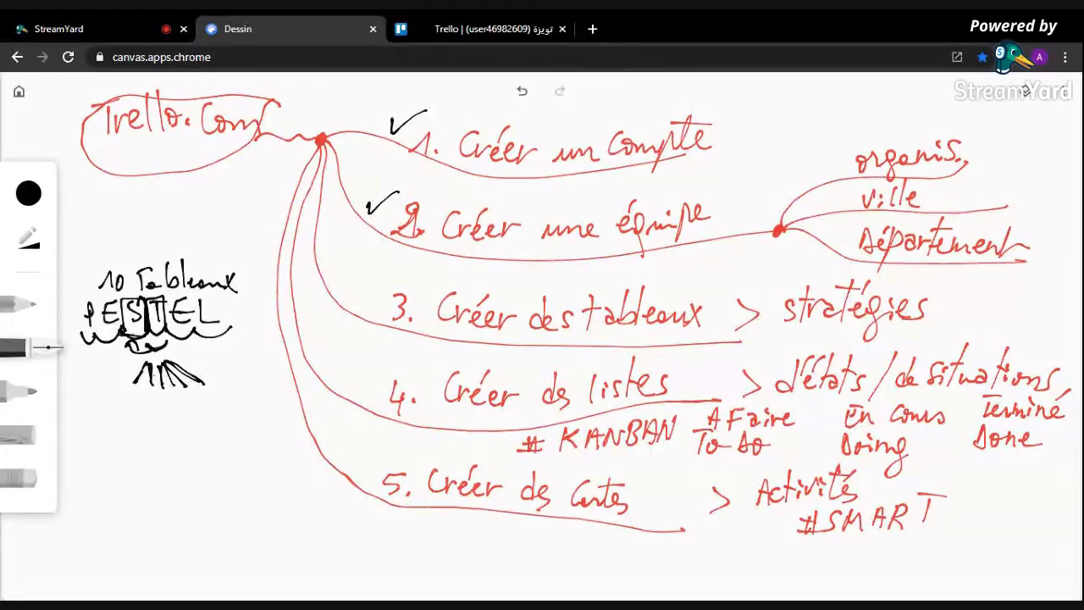
Step: Handwrite "# Tags", "Université" and "Ramadan..." below the fanned strokes under PESTEL
mouse_move(123, 400)
left_mouse_down()
mouse_move(123, 413)
mouse_move(134, 394)
left_mouse_up()
left_click_drag(135, 406, 142, 426)
mouse_move(96, 402)
left_mouse_down()
mouse_move(96, 419)
mouse_move(107, 408)
left_mouse_up()
mouse_move(182, 400)
left_mouse_down()
mouse_move(197, 398)
mouse_move(206, 415)
mouse_move(218, 398)
mouse_move(244, 417)
mouse_move(269, 395)
mouse_move(278, 416)
mouse_move(283, 388)
left_mouse_up()
mouse_move(181, 432)
left_mouse_down()
mouse_move(197, 447)
mouse_move(229, 446)
mouse_move(242, 425)
mouse_move(255, 447)
mouse_move(275, 444)
left_mouse_up()
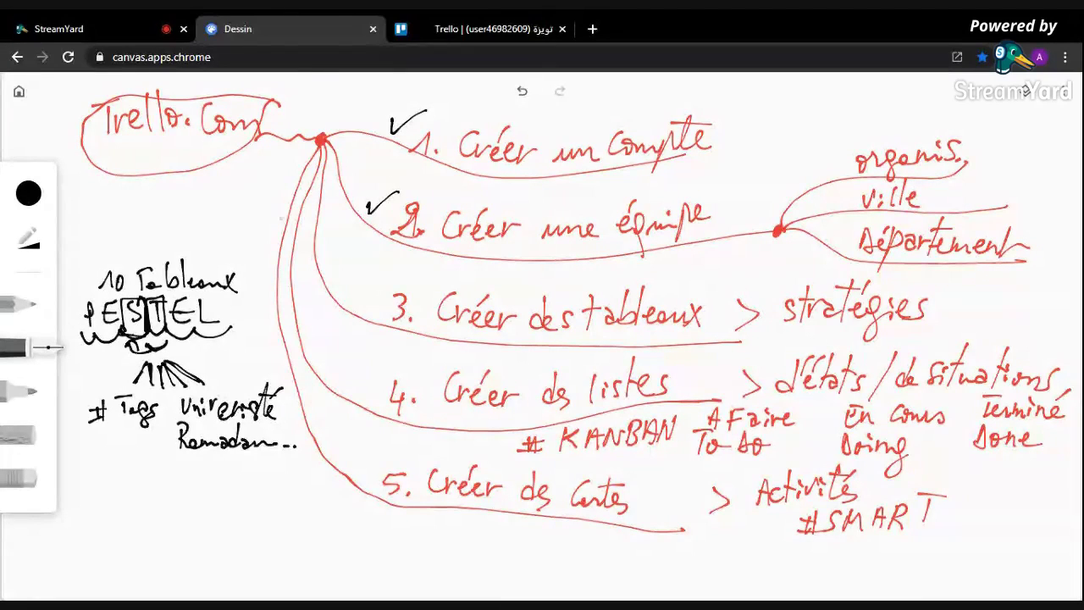
Step: Switch back to Trello and create a board titled "Stratégie Politico-Administrative" in the تويزة team
left_click(444, 30)
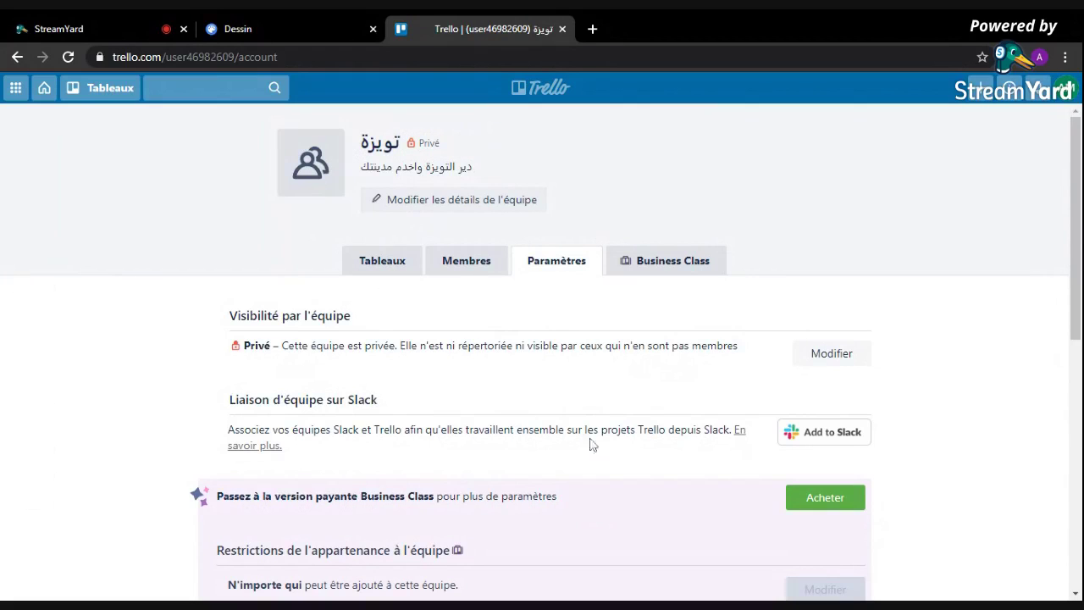
left_click(382, 262)
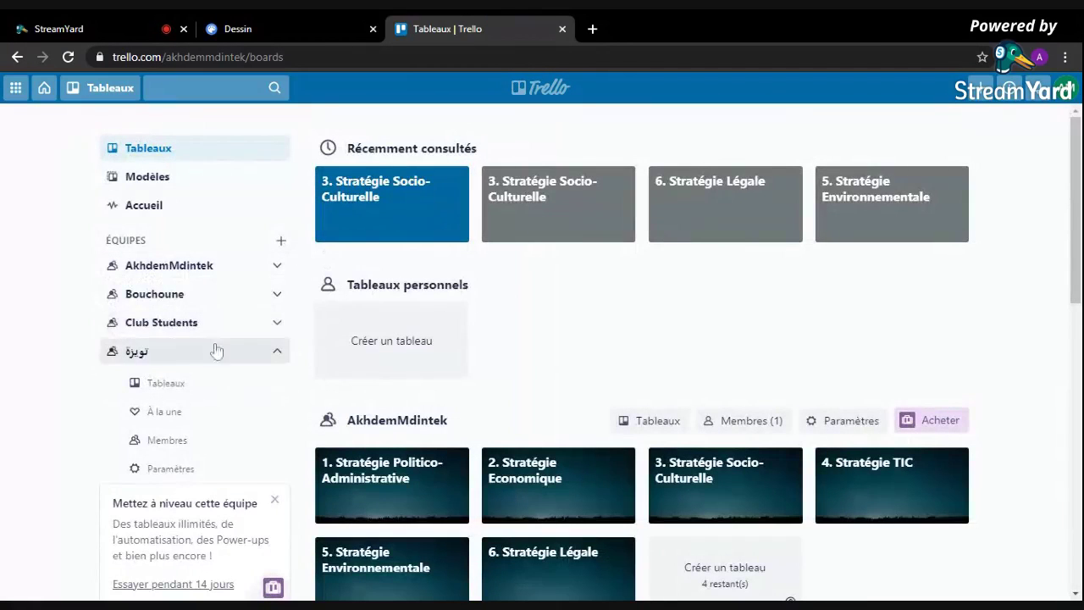
left_click(165, 385)
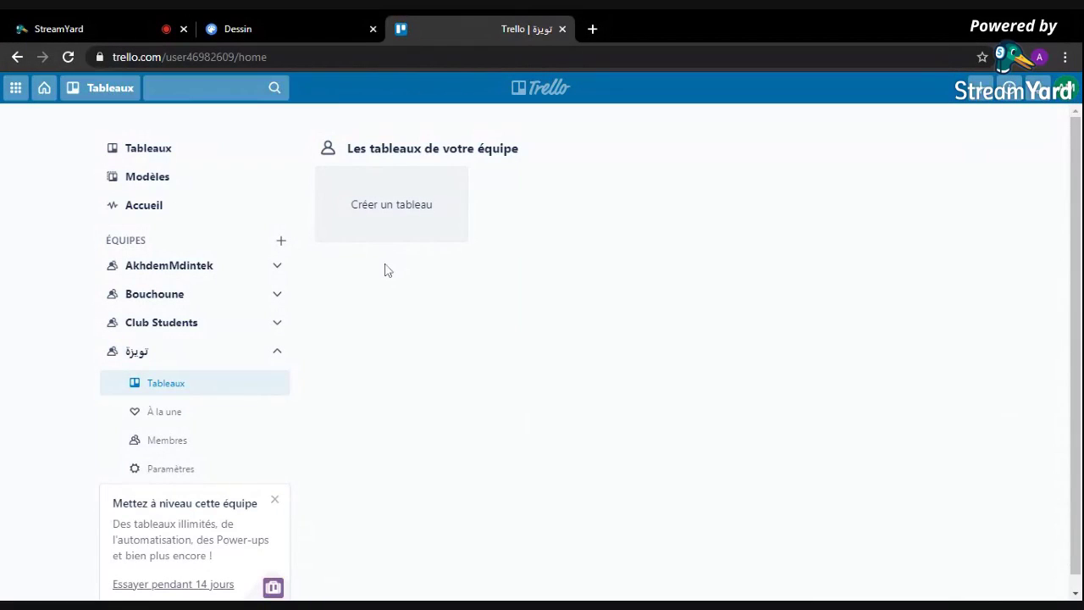
left_click(407, 212)
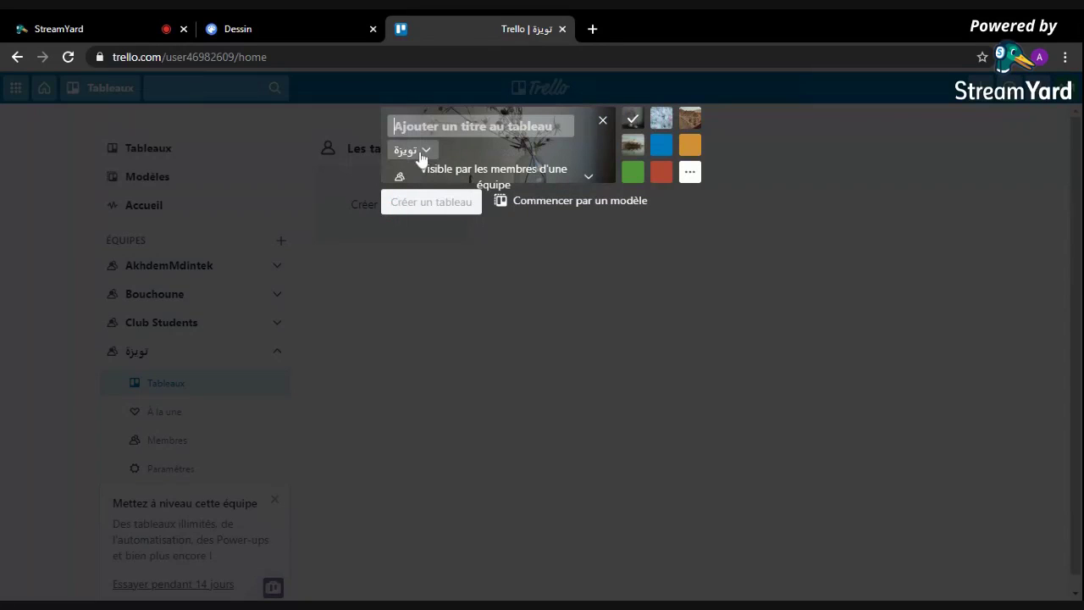
type("Str")
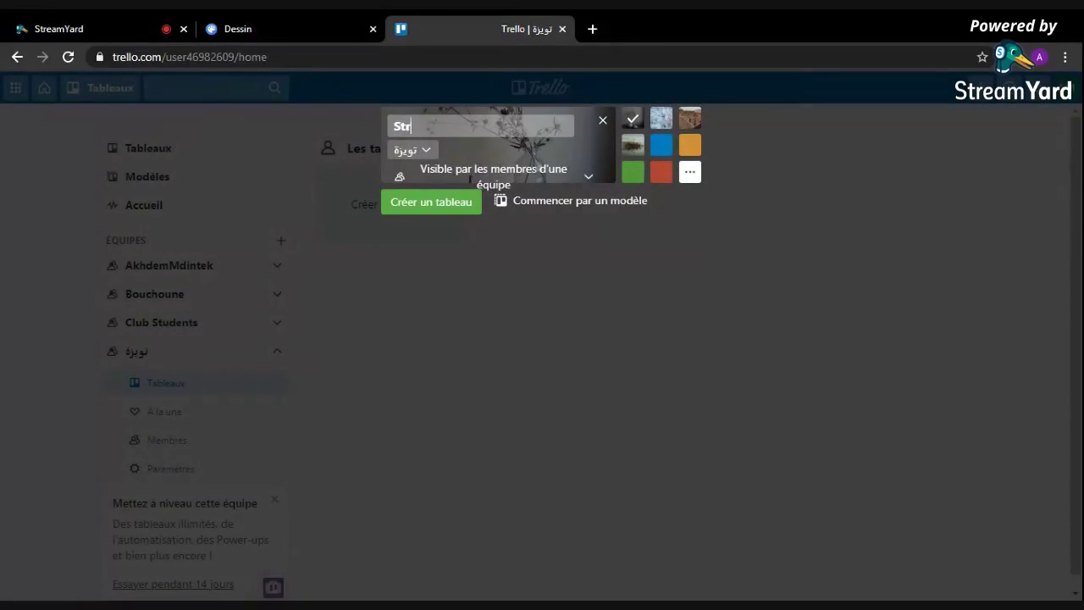
type("atégie Politico-")
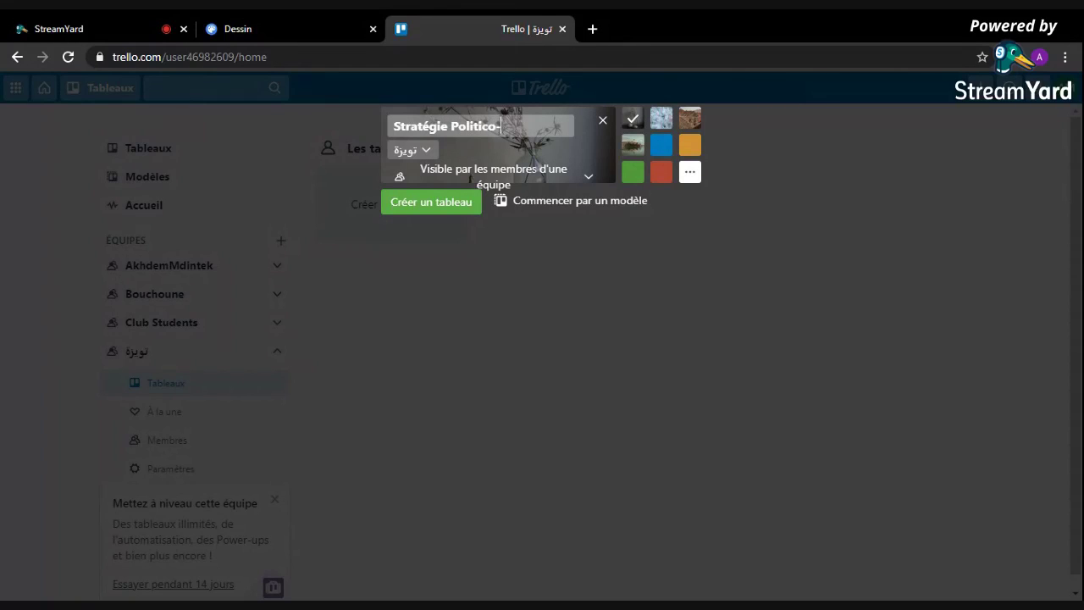
type("Administrative")
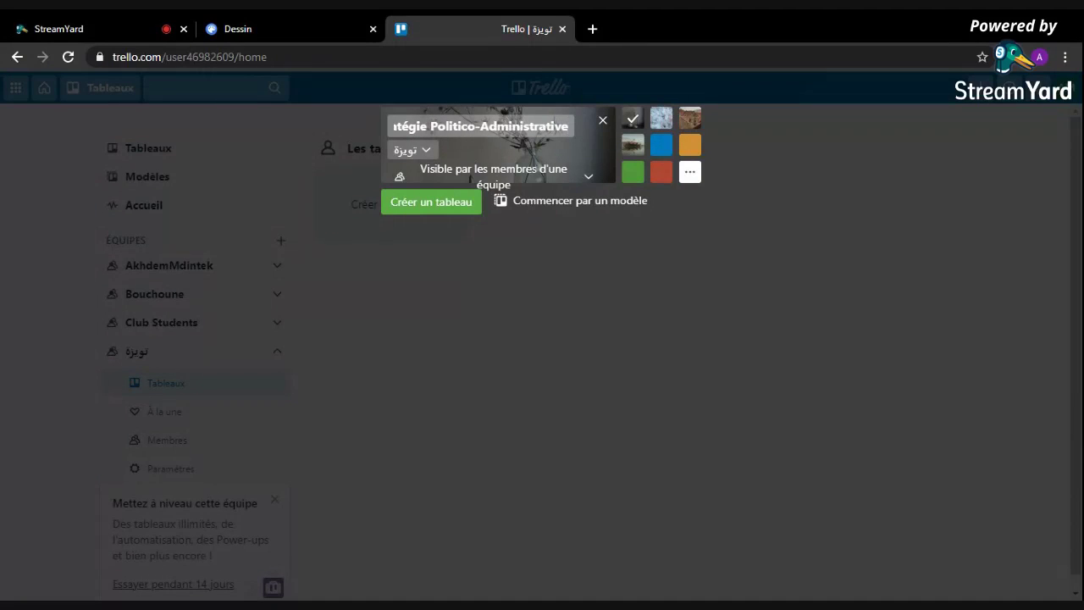
left_click(426, 213)
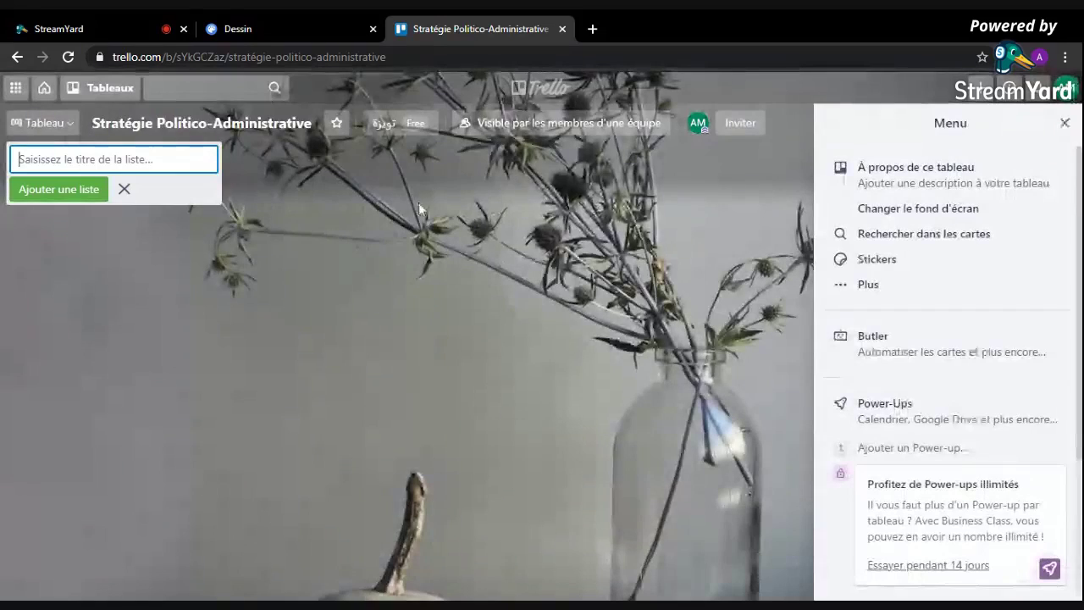
left_click(385, 125)
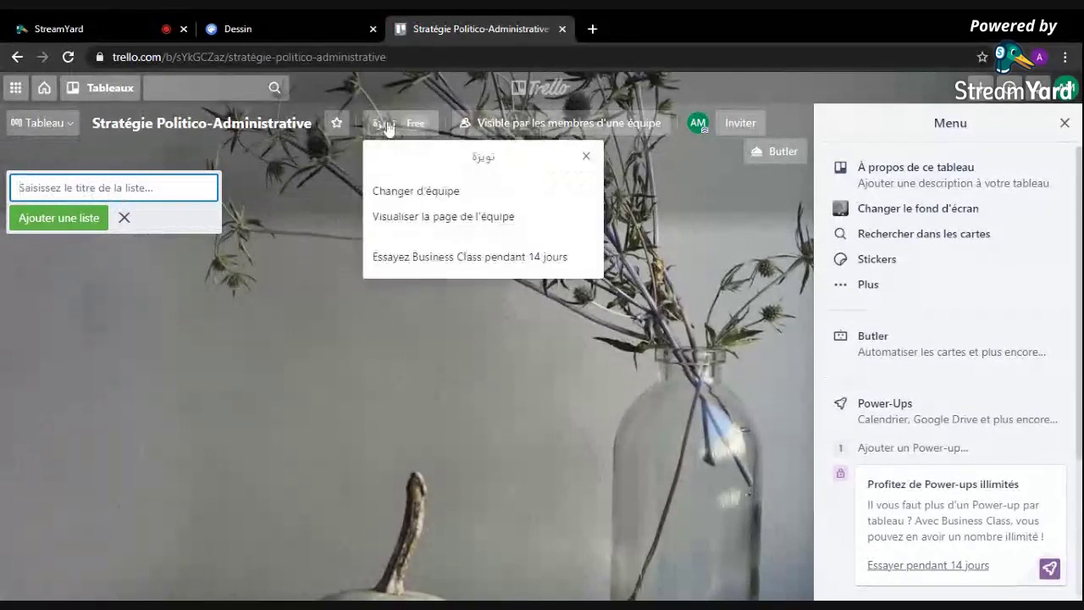
left_click(397, 219)
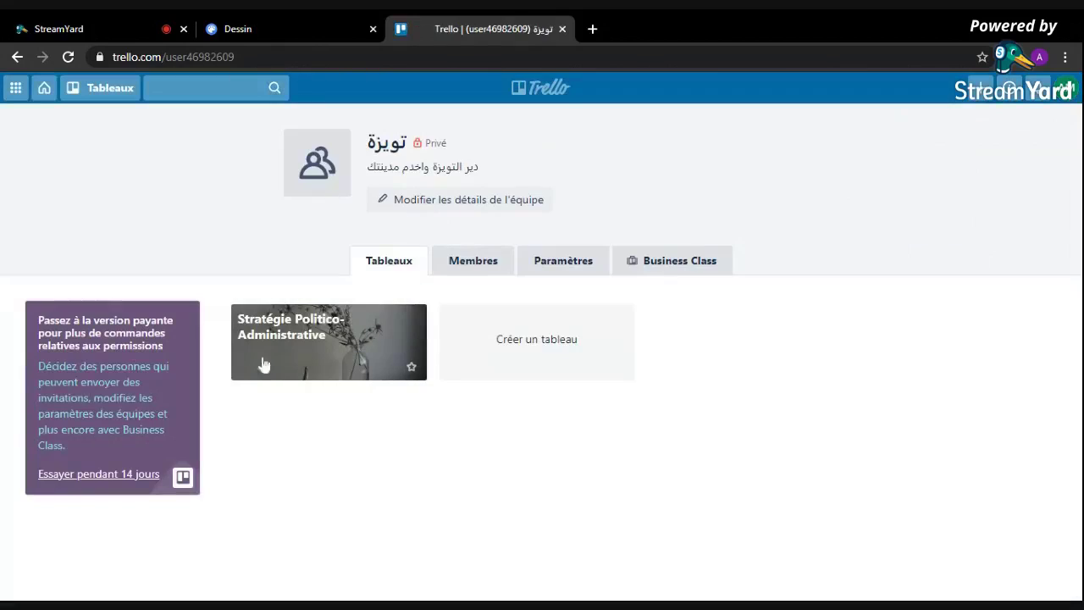
left_click(560, 339)
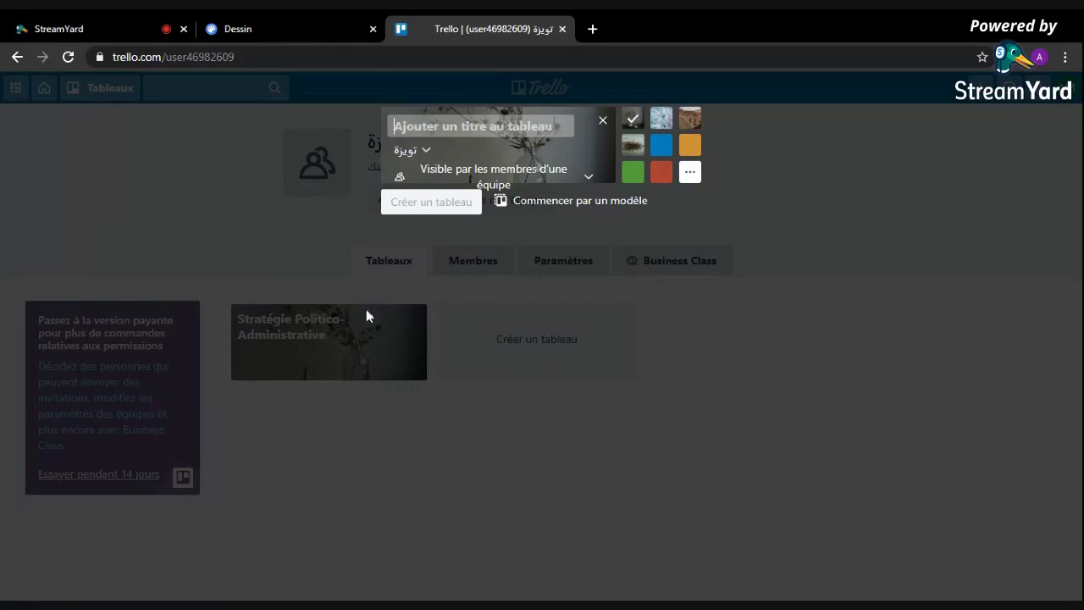
left_click(293, 326)
left_click(293, 326)
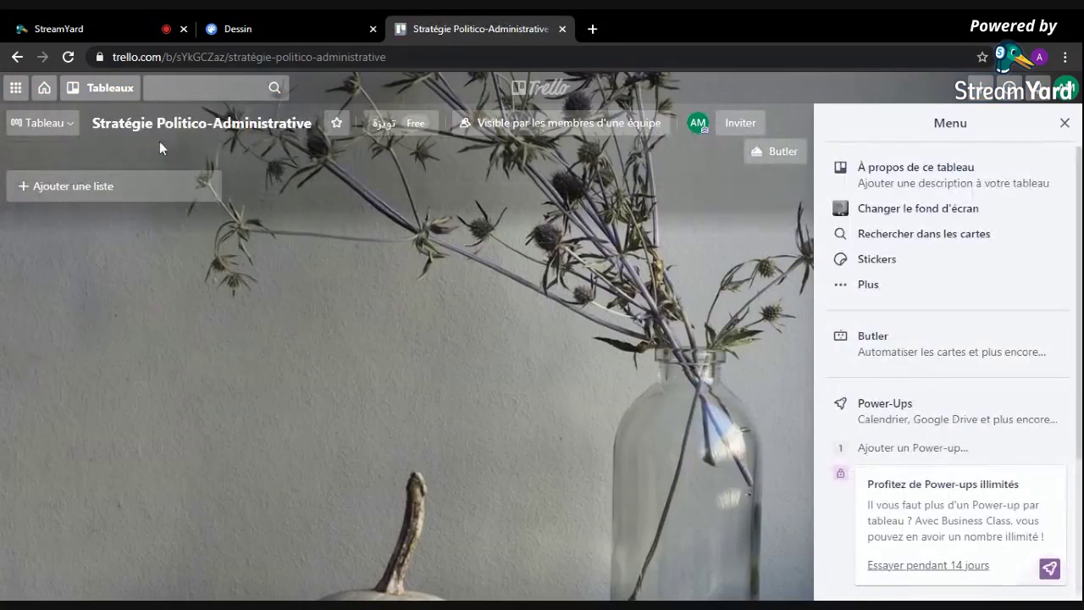
Step: Rename the board as "1. Stratégie Politico-Administrative" and go back to the تويزة team's page
left_click(107, 123)
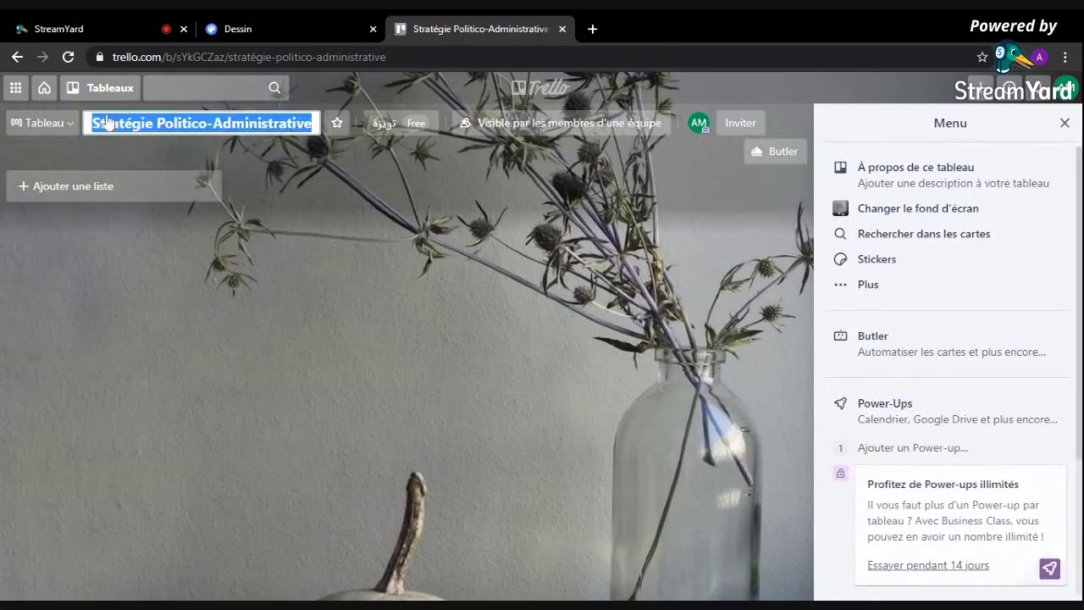
key("Home")
type("1")
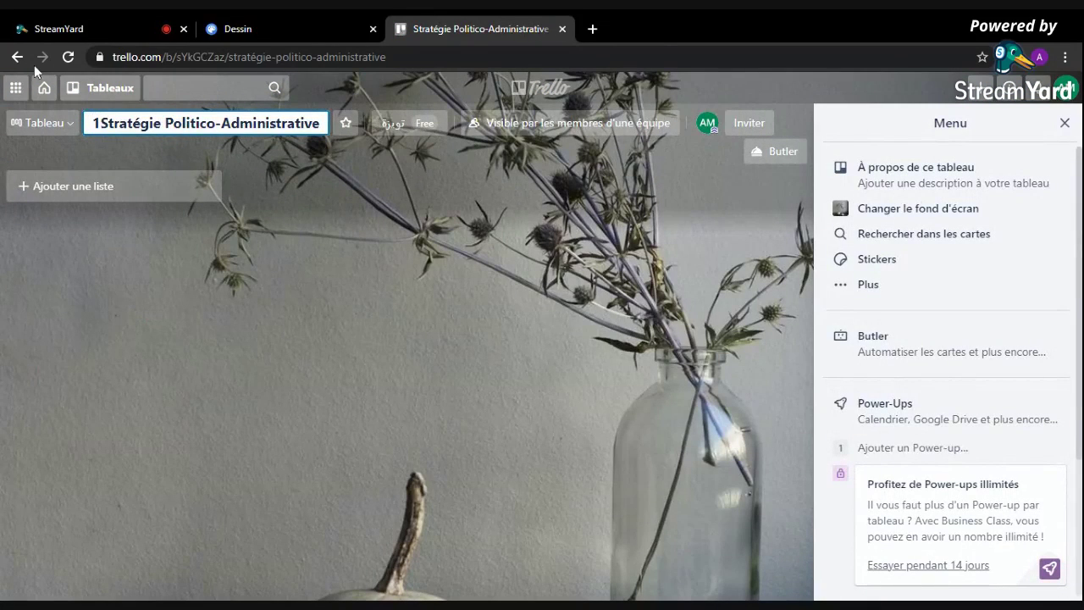
type(".")
key("Return")
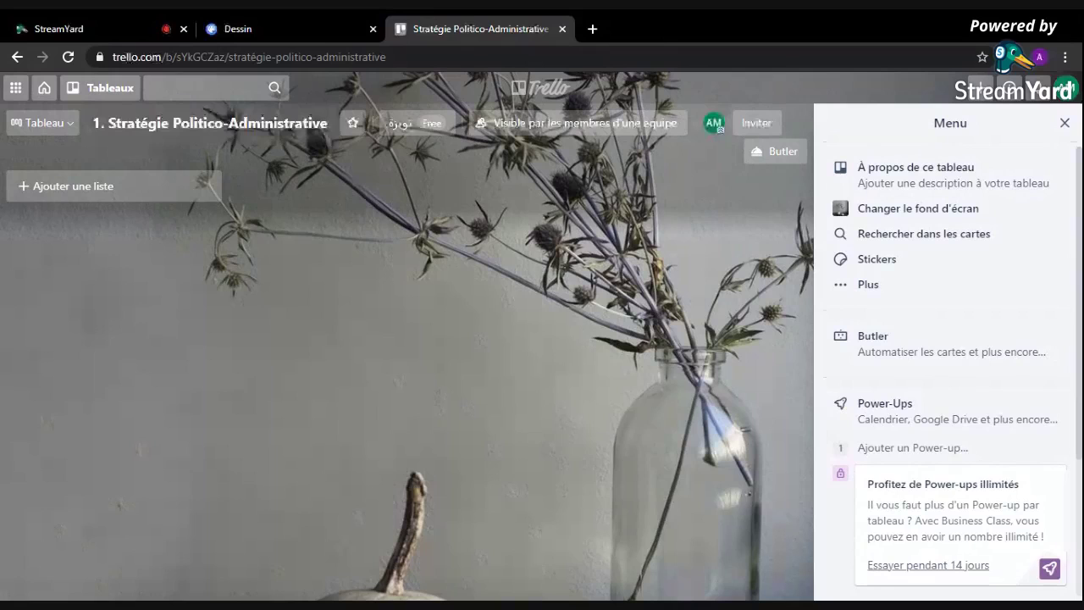
left_click(405, 123)
left_click(449, 218)
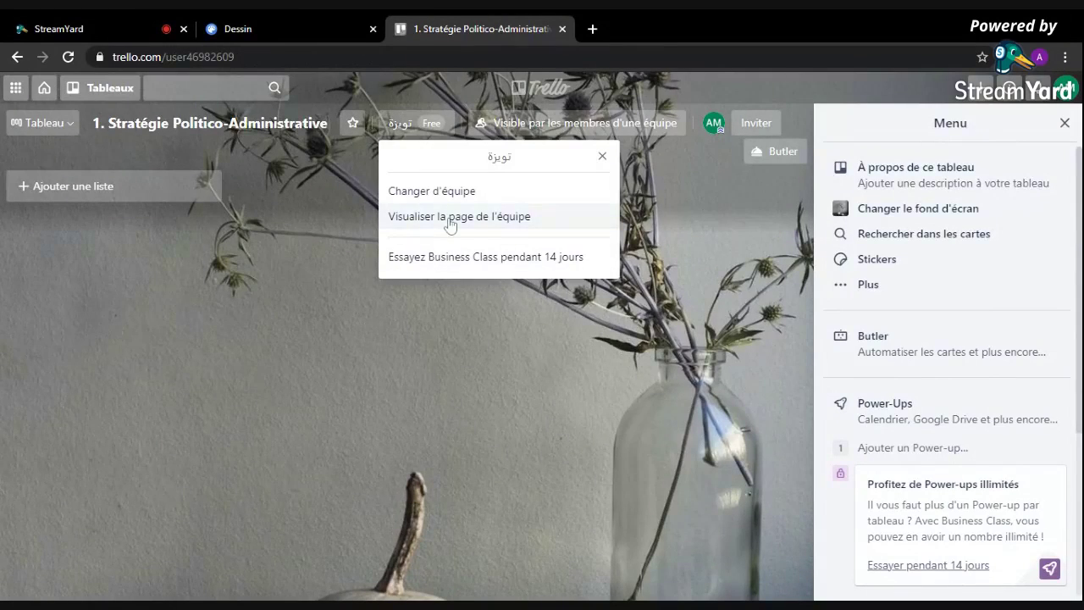
Step: Create a board titled "2. Stratégie Economique" in the تويزة team and go back to the team's page
left_click(559, 359)
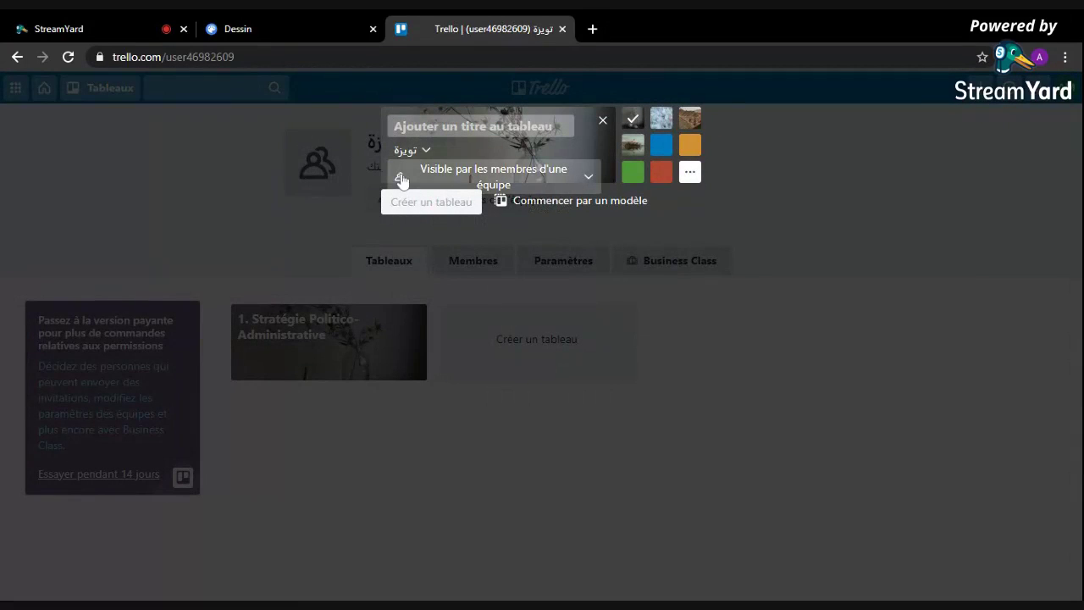
type("2.")
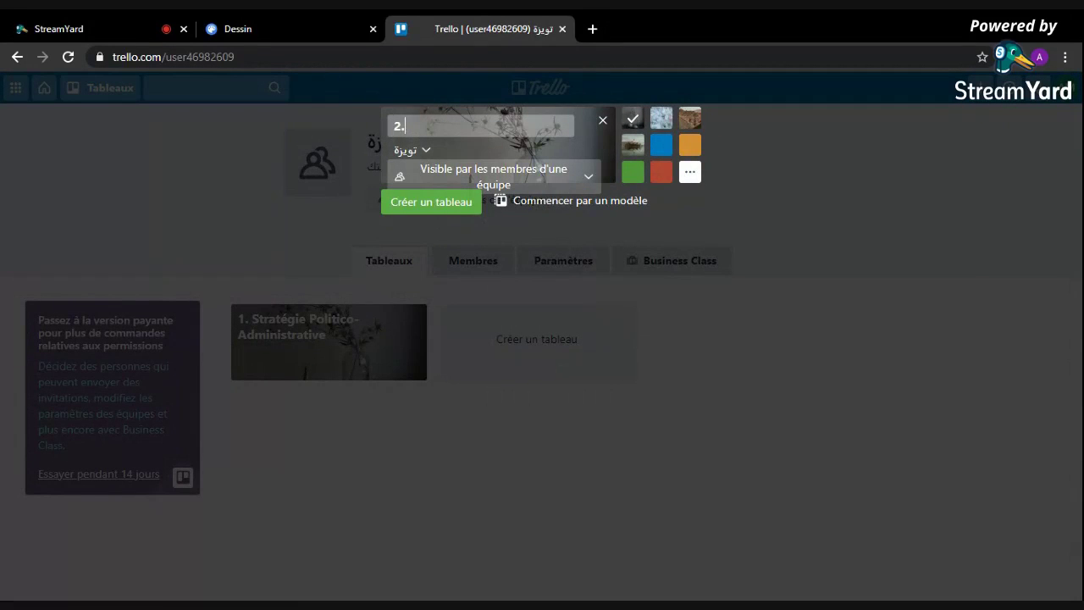
type(" Stratégie Economique")
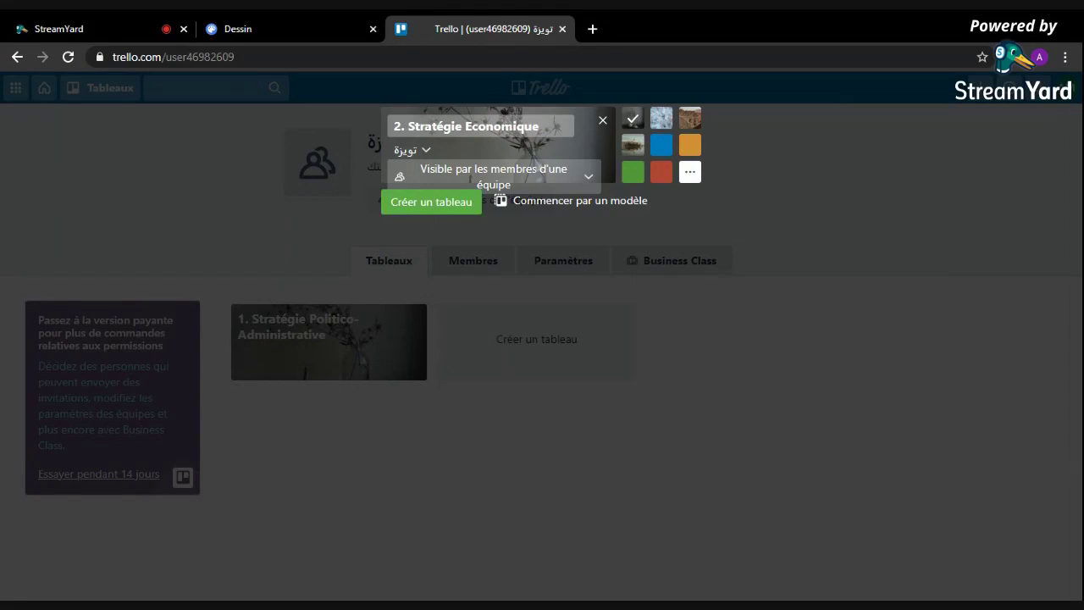
key("Return")
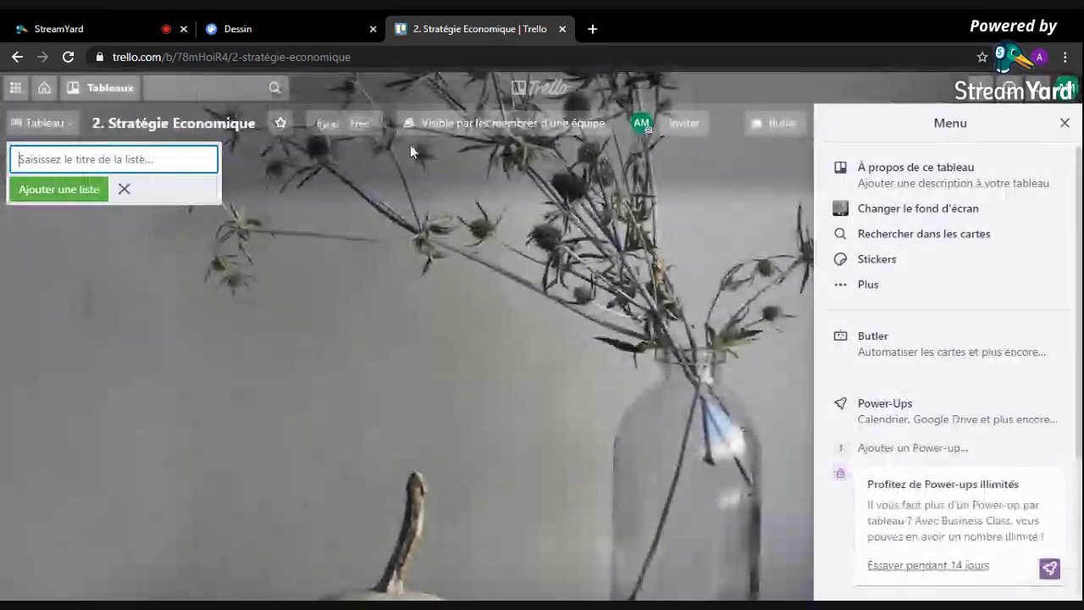
left_click(318, 127)
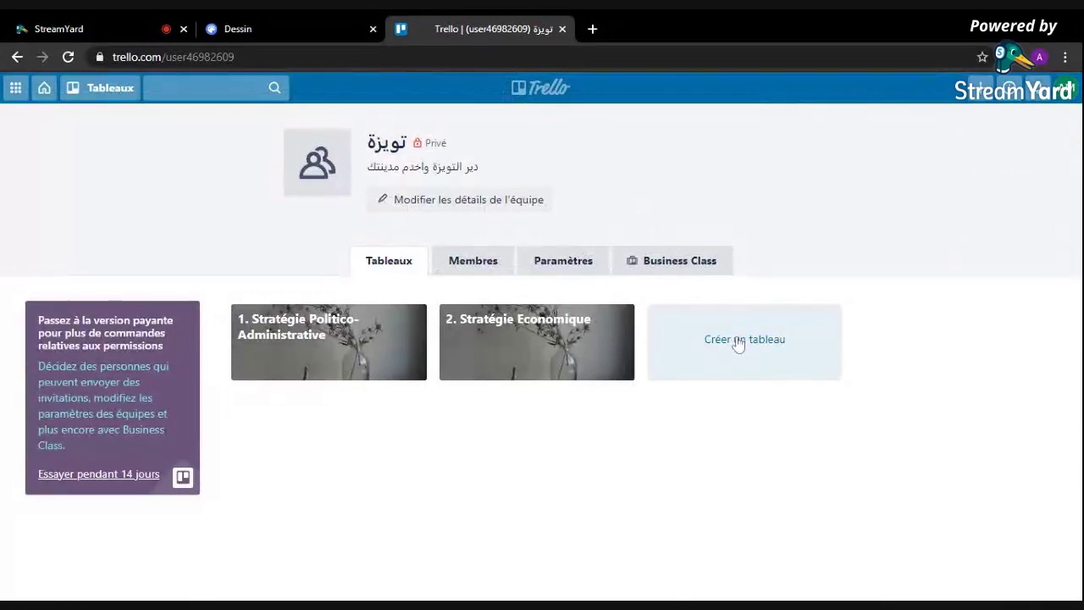
Step: Create a board titled "3. Stratégie Socio-Culturelle" in the تويزة team and return to the team's page
left_click(737, 337)
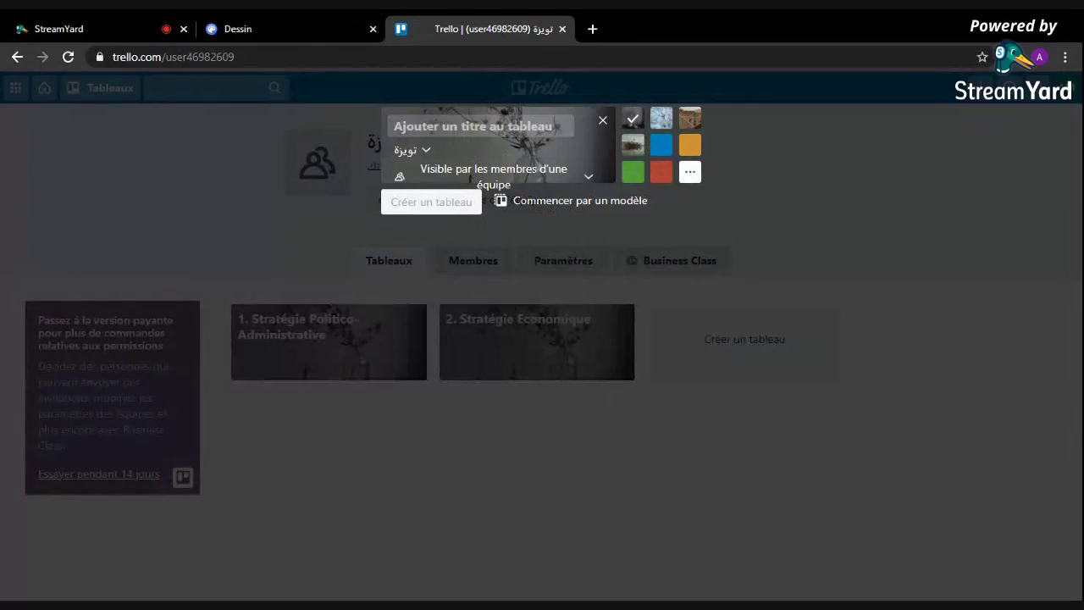
type("3.")
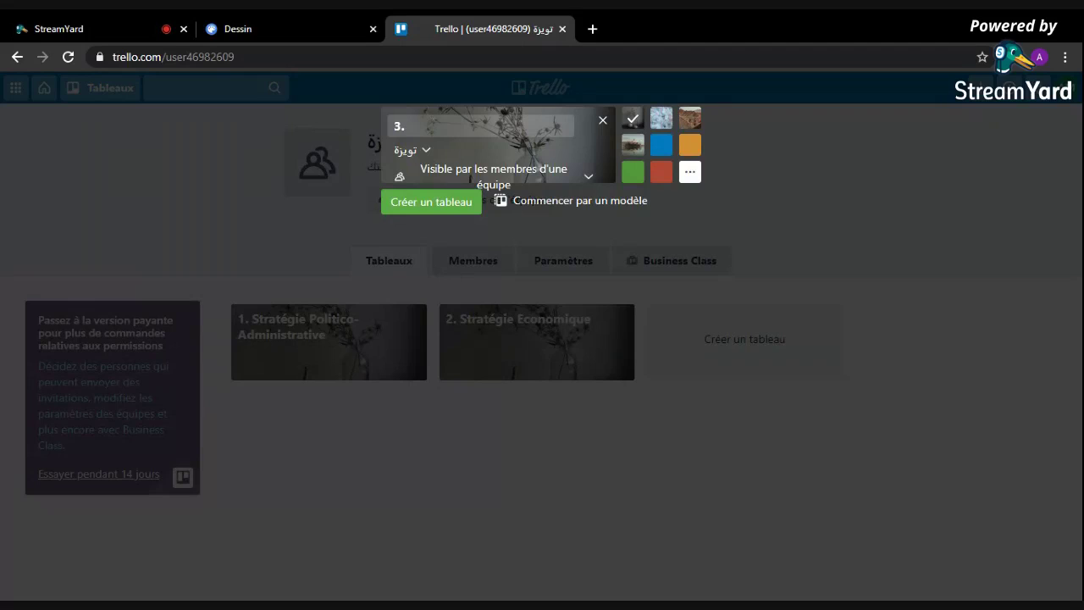
type("Stratégie Socio-Culturelle")
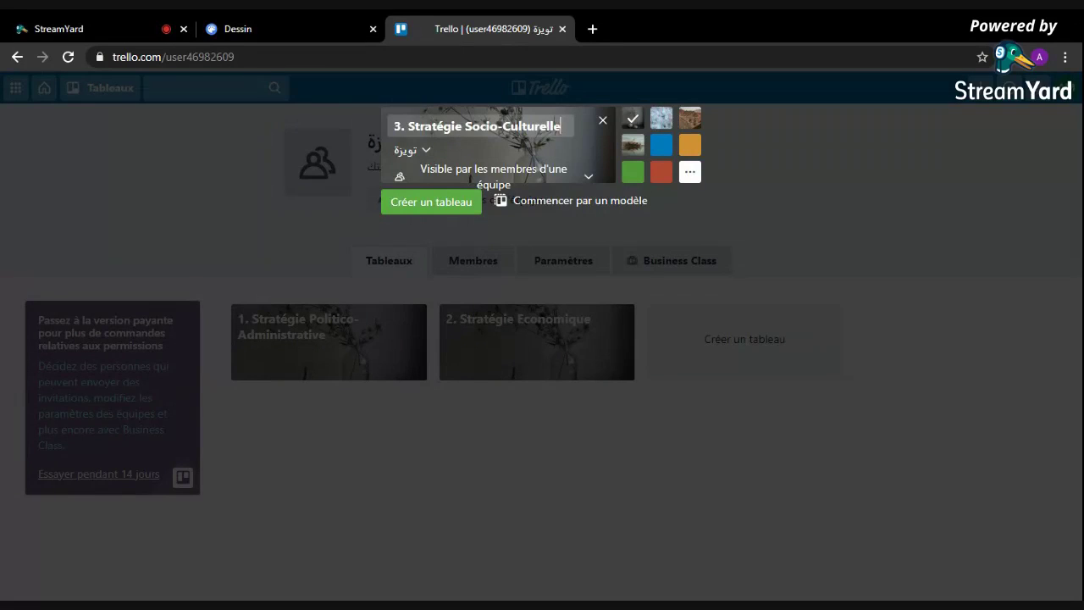
left_click(452, 209)
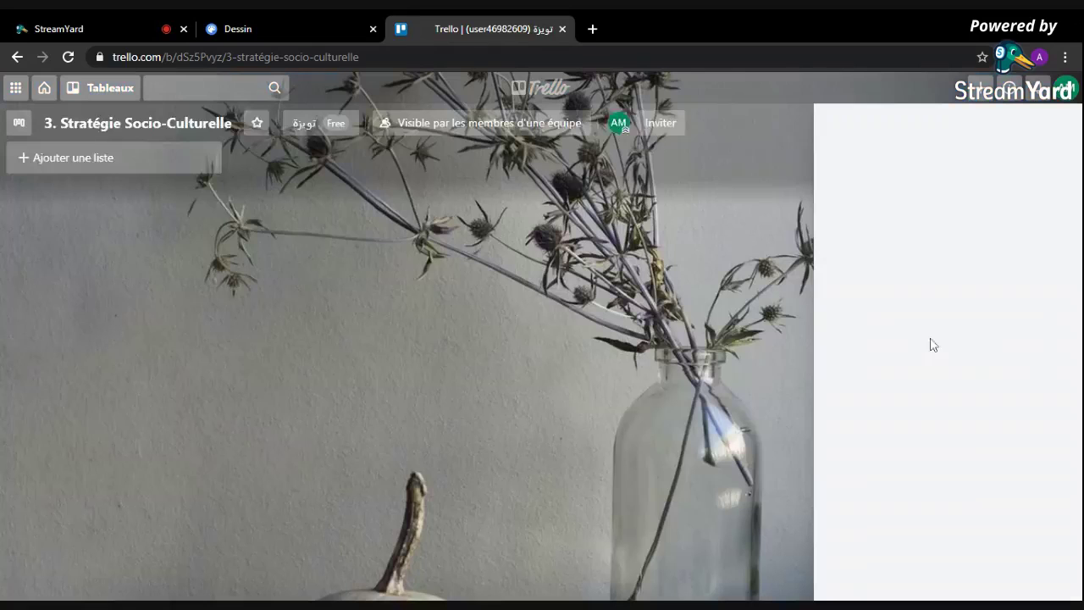
left_click(355, 129)
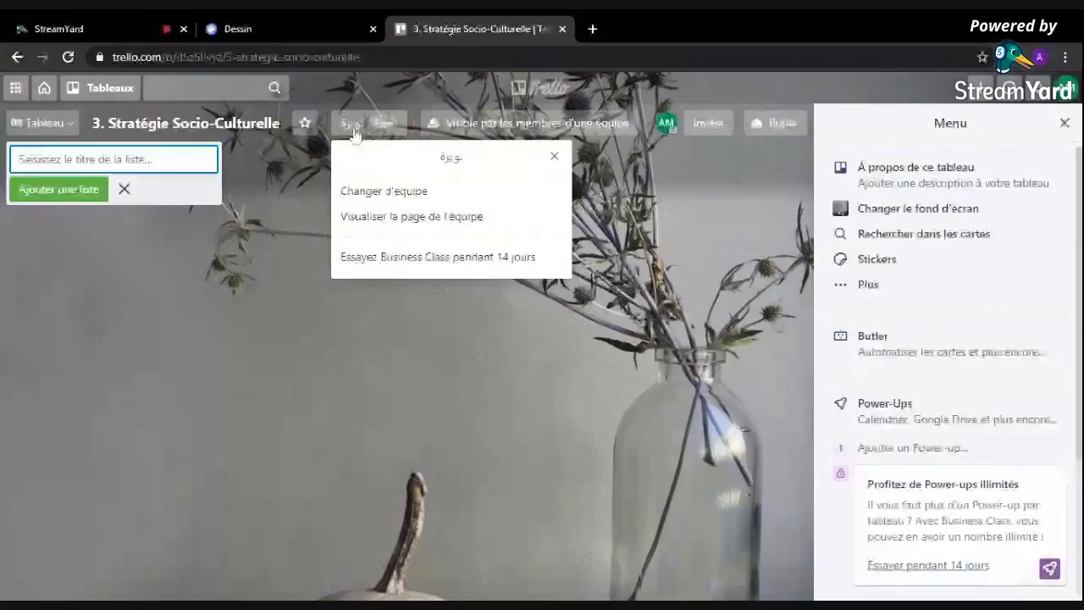
left_click(362, 221)
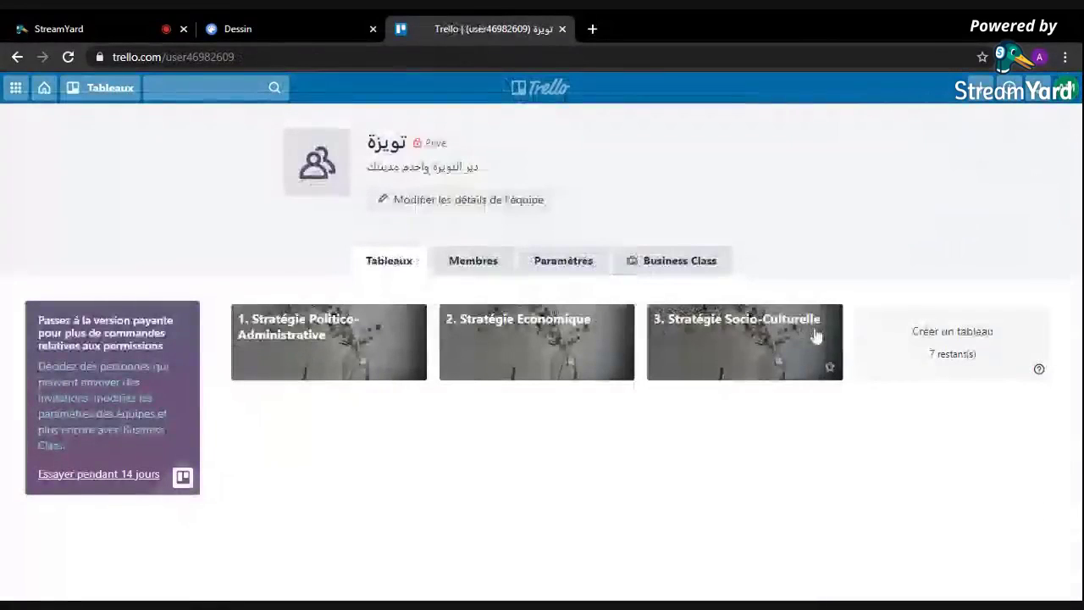
Step: Create a board titled "4. Stratégie TIC" in the تويزة team and return to the team's page
left_click(935, 352)
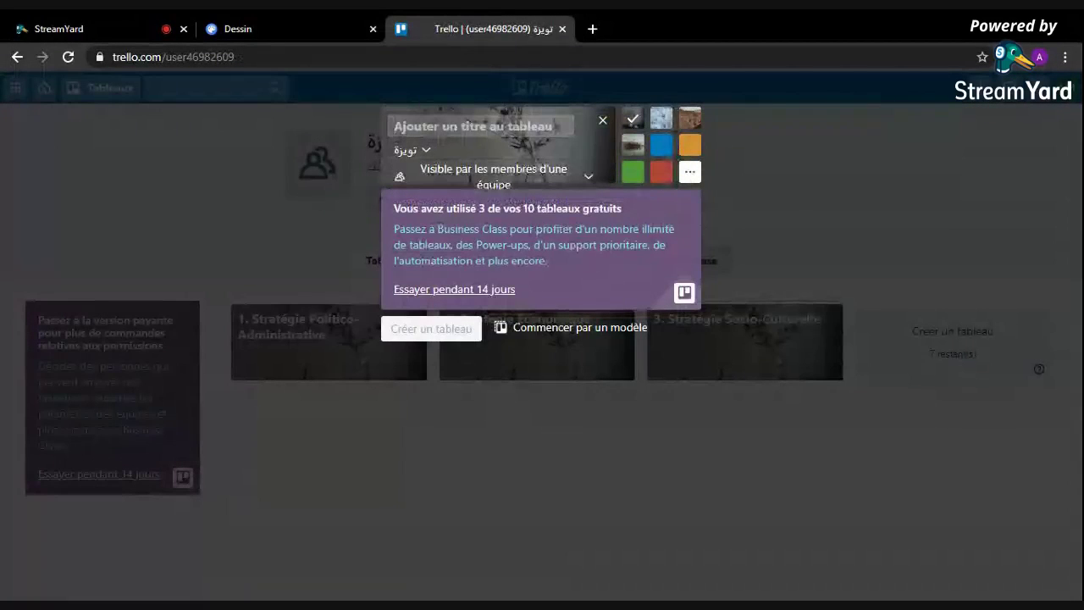
type("4")
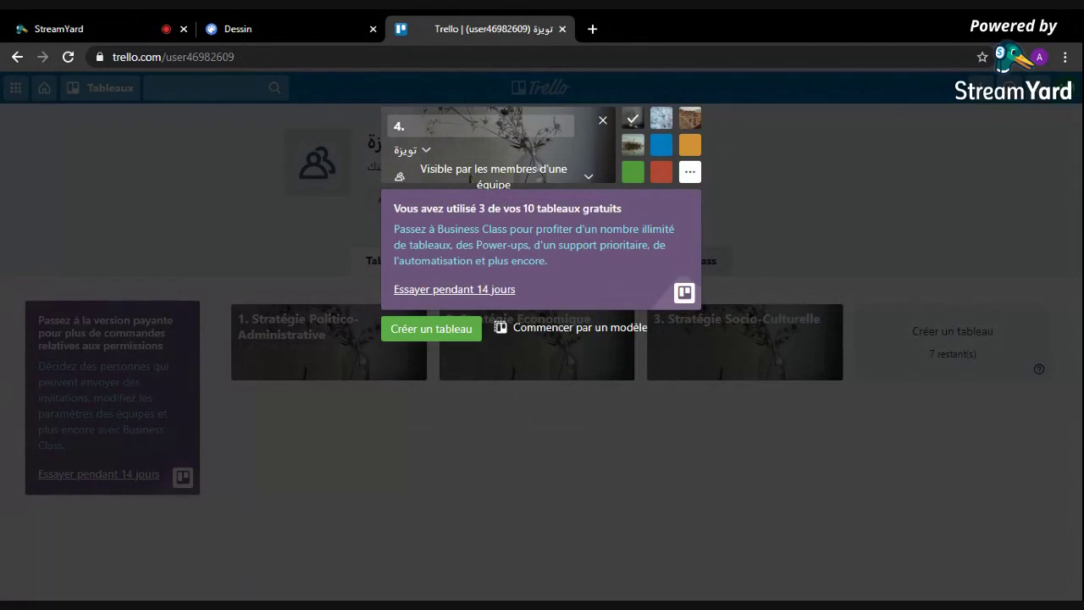
type(". Stratégie Techniq")
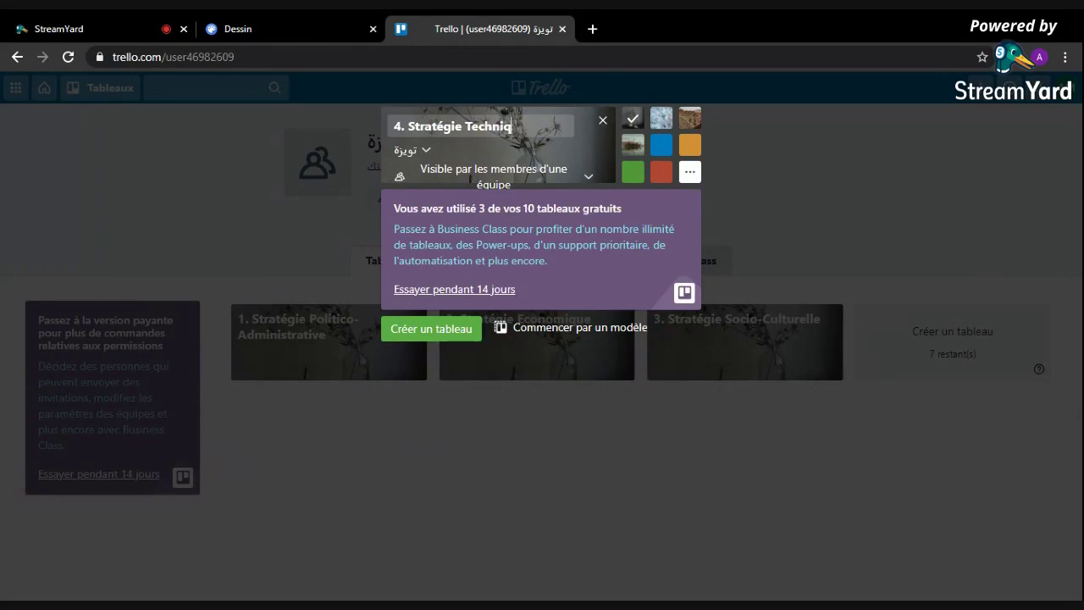
key("BackSpace")
key("BackSpace")
key("BackSpace")
key("BackSpace")
type("IC")
left_click(412, 335)
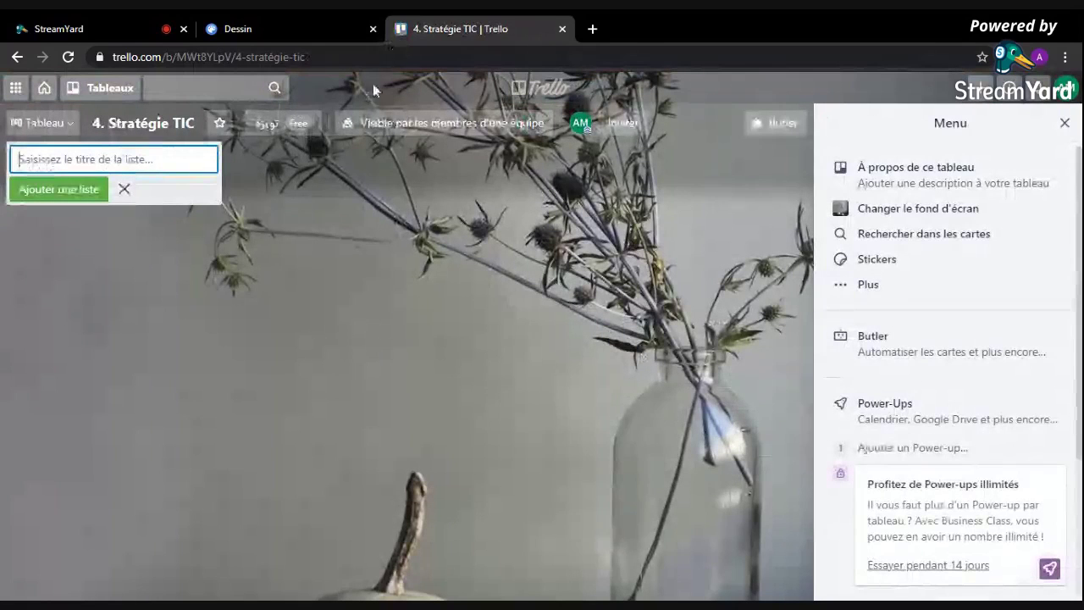
left_click(280, 122)
left_click(324, 214)
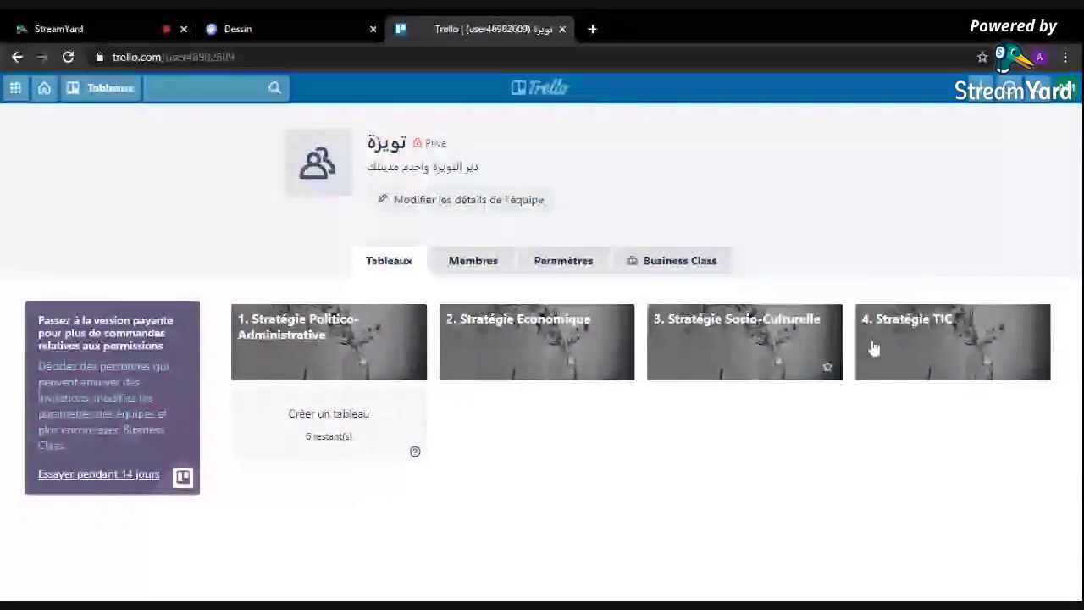
Step: Create a board titled "5. Stratégie Environnementale" in the تويزة team and return to the team's page
left_click(309, 427)
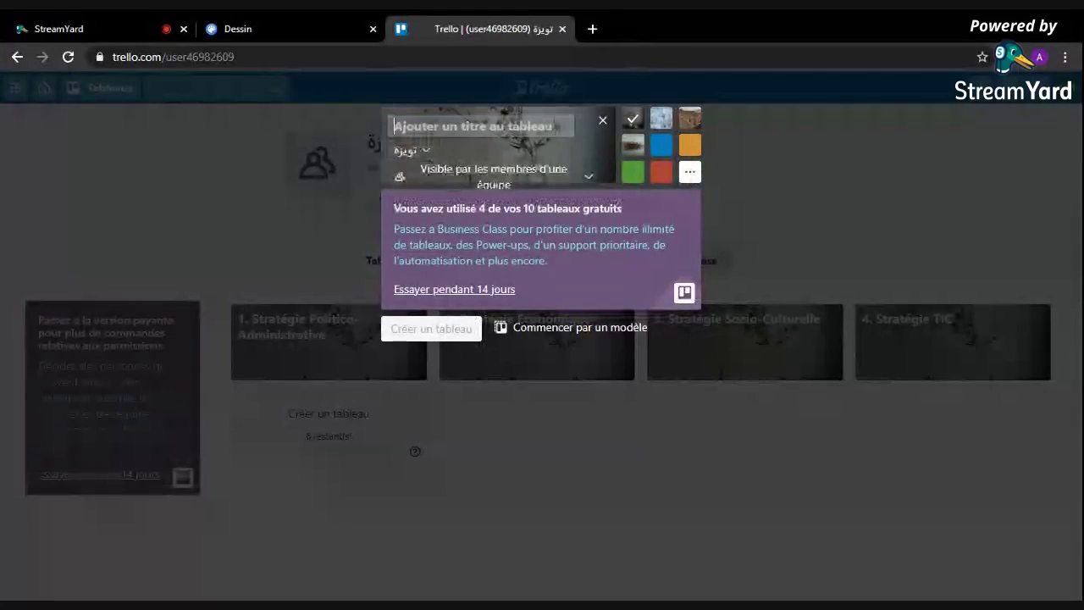
type("5. ")
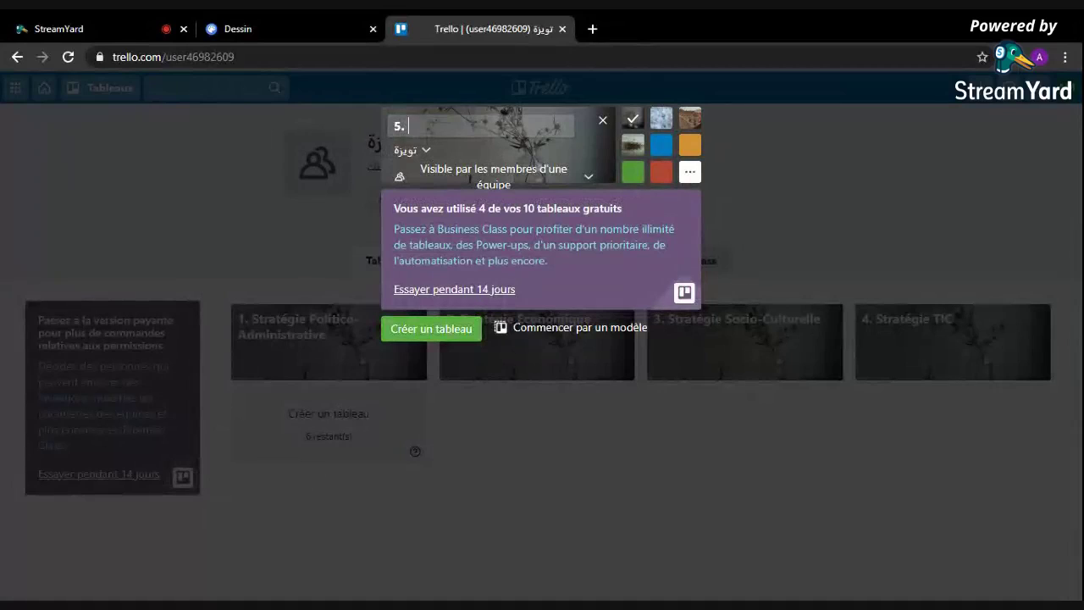
type("Stratégie Envinro")
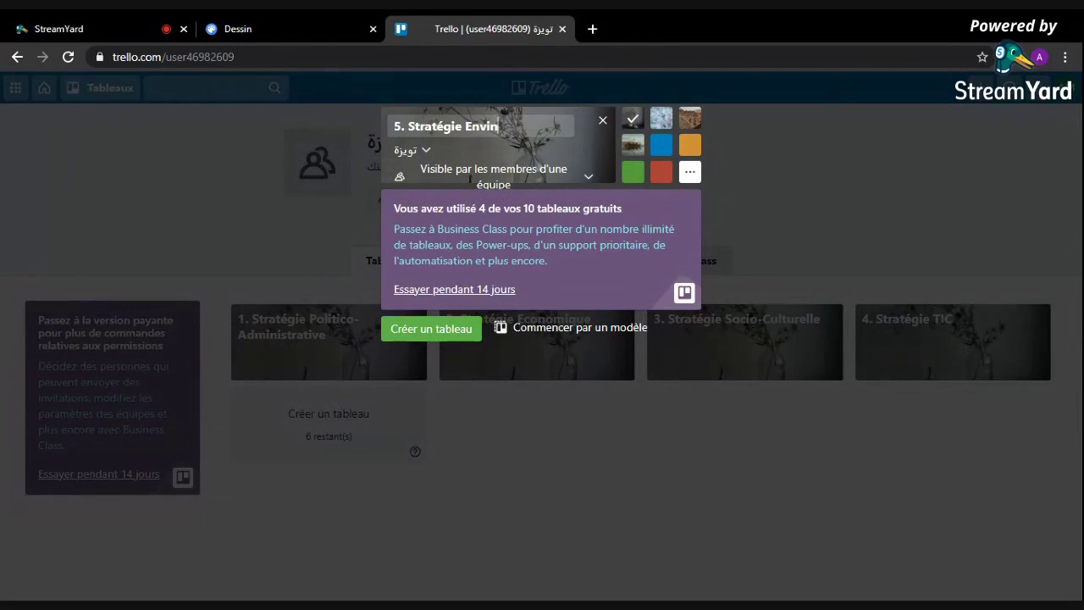
key("BackSpace")
key("BackSpace")
key("BackSpace")
type("ronnementale")
key("Return")
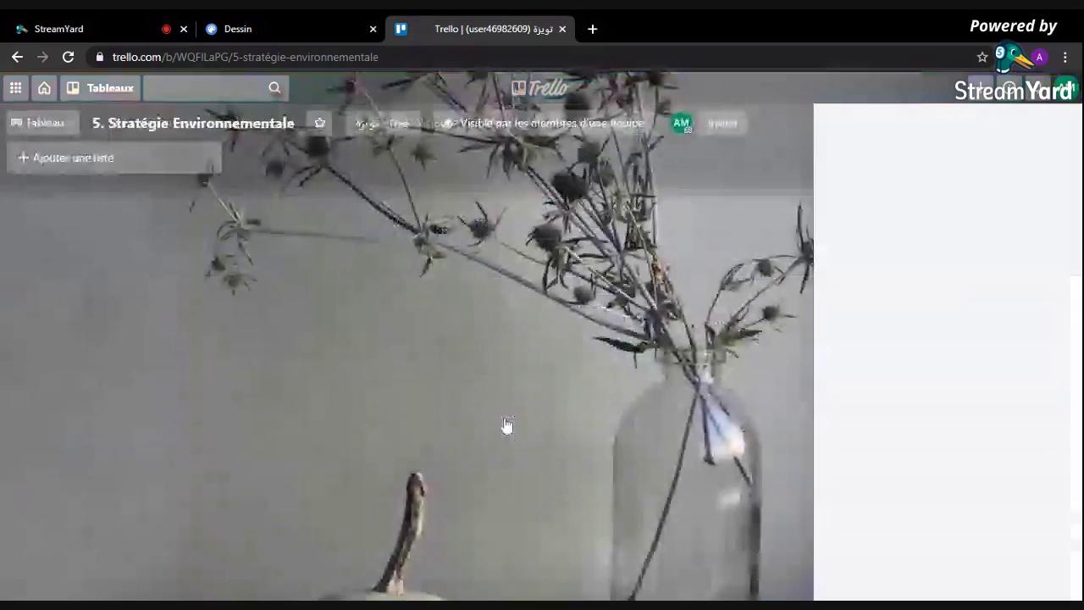
left_click(366, 123)
left_click(425, 216)
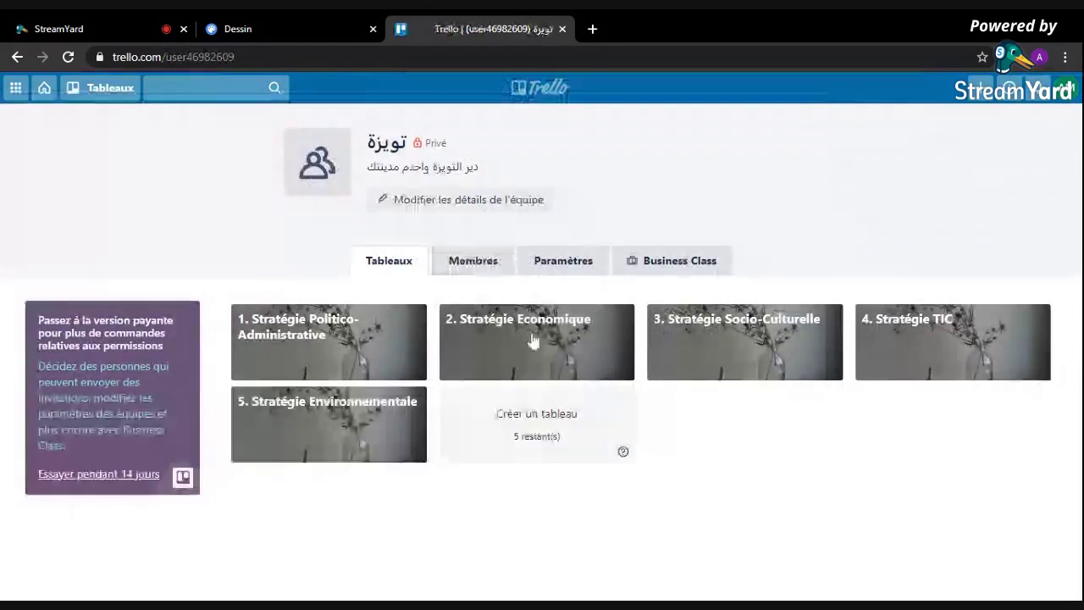
Step: Create a board titled "6. Stratégie Légale" in the تويزة team and return to the team's page
left_click(531, 436)
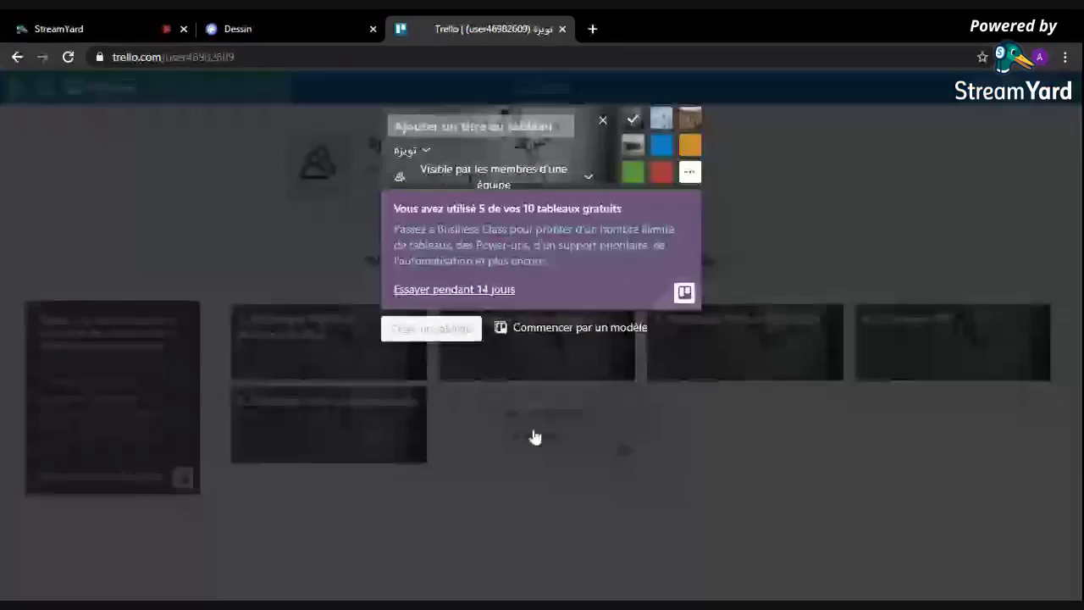
type("6.")
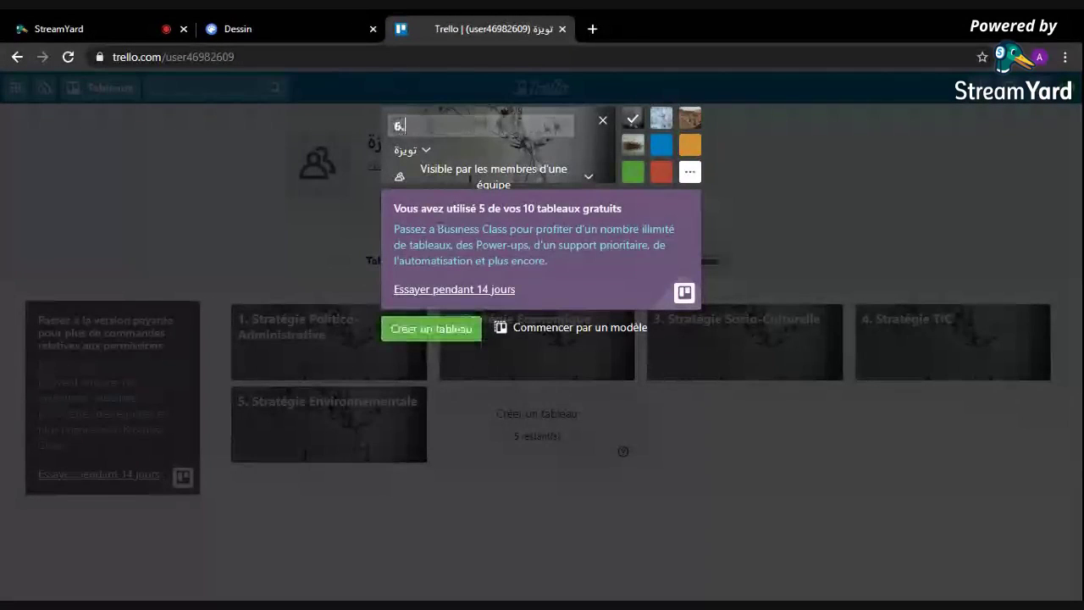
type(" Stratégie L")
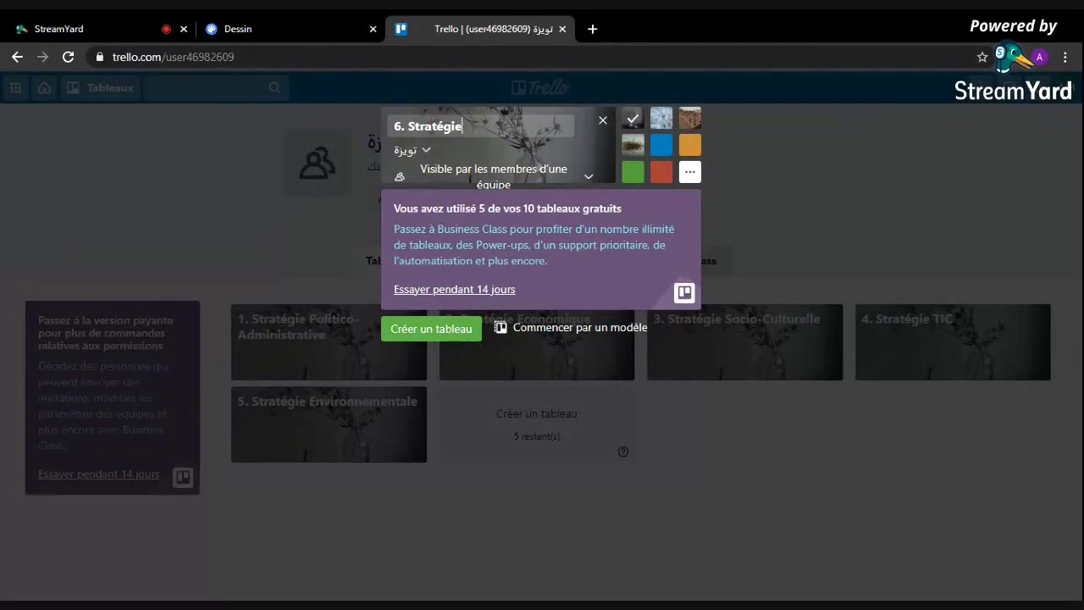
type("égale")
left_click(421, 337)
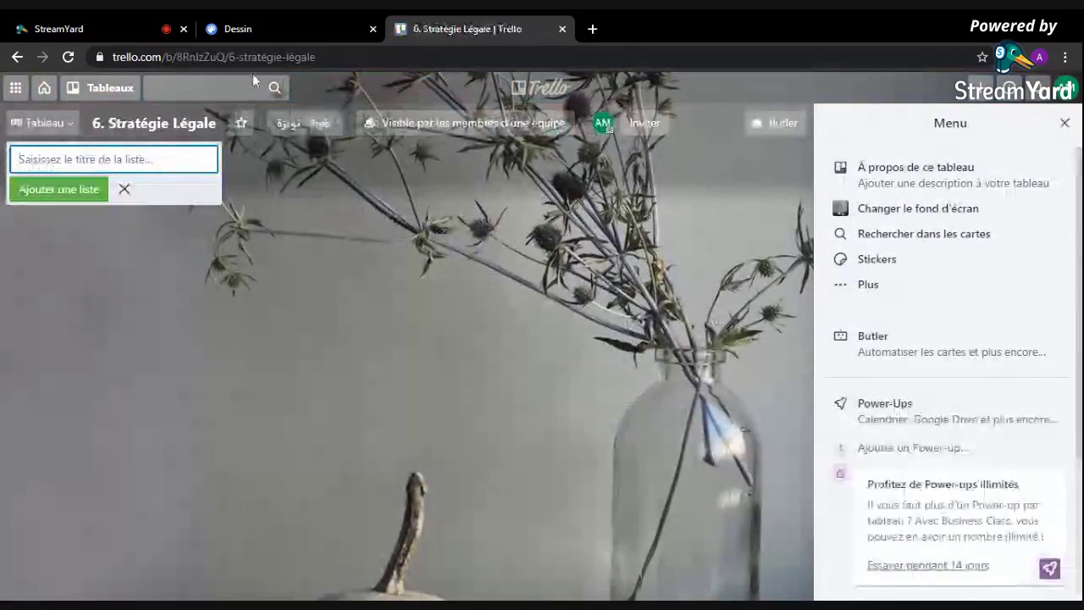
left_click(326, 123)
left_click(320, 219)
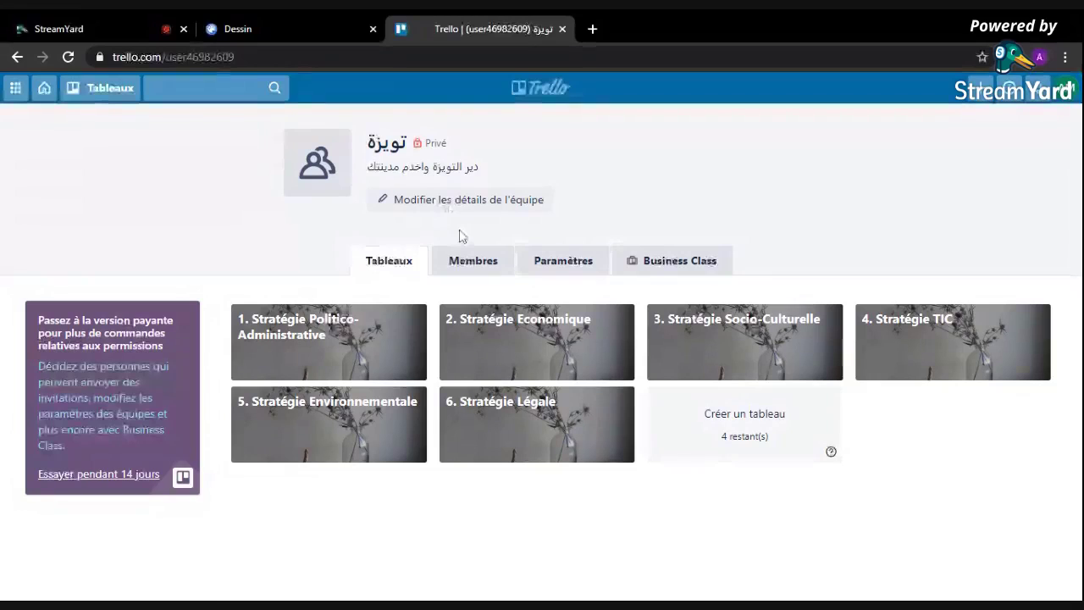
Step: Switch to the Dessin canvas, tick off "3. Créer des tableaux" and box the states "A Faire", "En cours" and "Terminé"
left_click(298, 28)
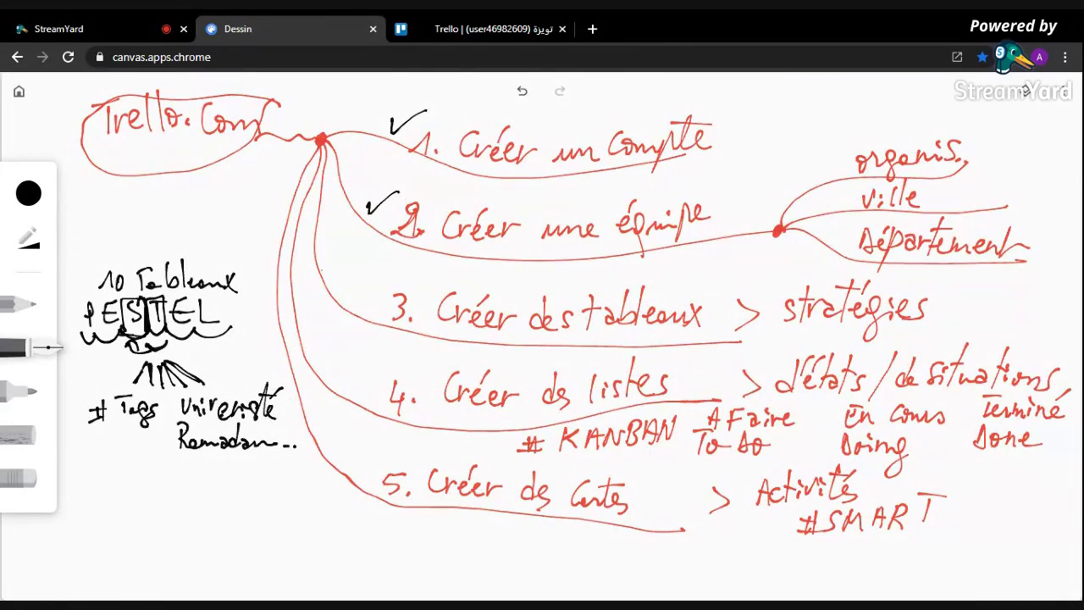
mouse_move(357, 292)
left_mouse_down()
mouse_move(359, 303)
mouse_move(387, 276)
left_mouse_up()
mouse_move(704, 402)
left_mouse_down()
mouse_move(768, 452)
mouse_move(738, 400)
mouse_move(715, 400)
left_mouse_up()
mouse_move(913, 405)
left_mouse_down()
mouse_move(950, 403)
mouse_move(826, 457)
mouse_move(935, 463)
mouse_move(952, 403)
left_mouse_up()
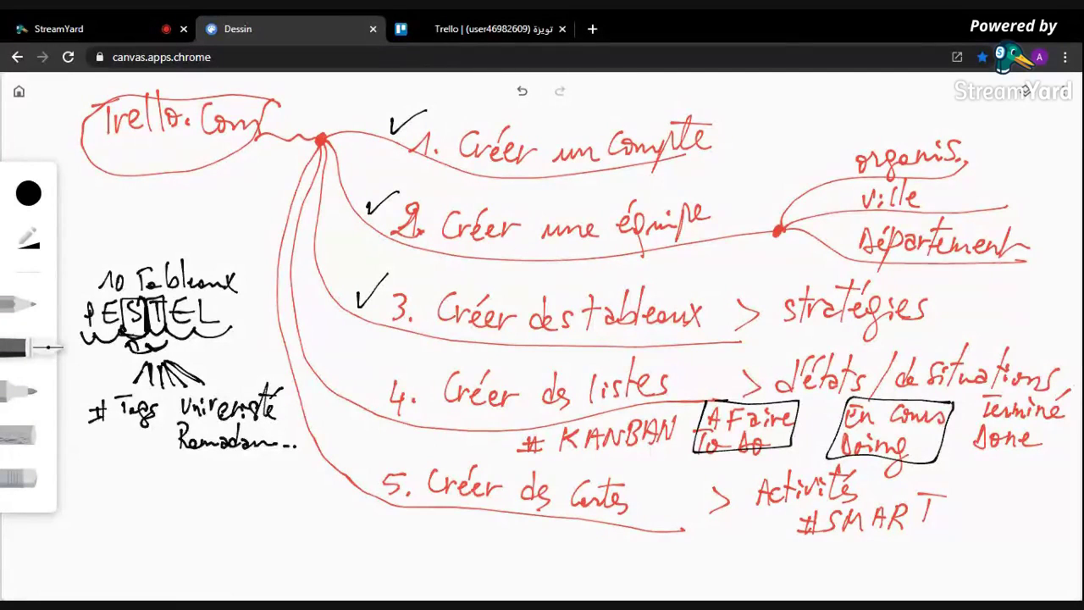
mouse_move(1081, 386)
left_mouse_down()
mouse_move(987, 389)
mouse_move(965, 457)
mouse_move(1069, 415)
mouse_move(1080, 386)
left_mouse_up()
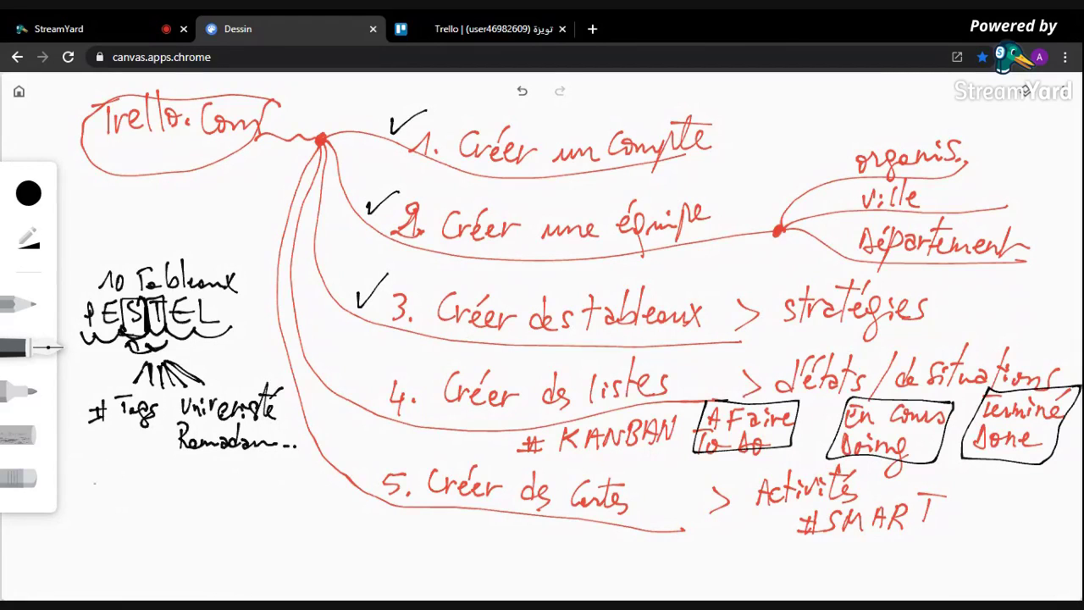
Step: Double-underline "KANBAN" and draw three empty list boxes in a row below the "# Tags" notes
left_click_drag(557, 462, 659, 459)
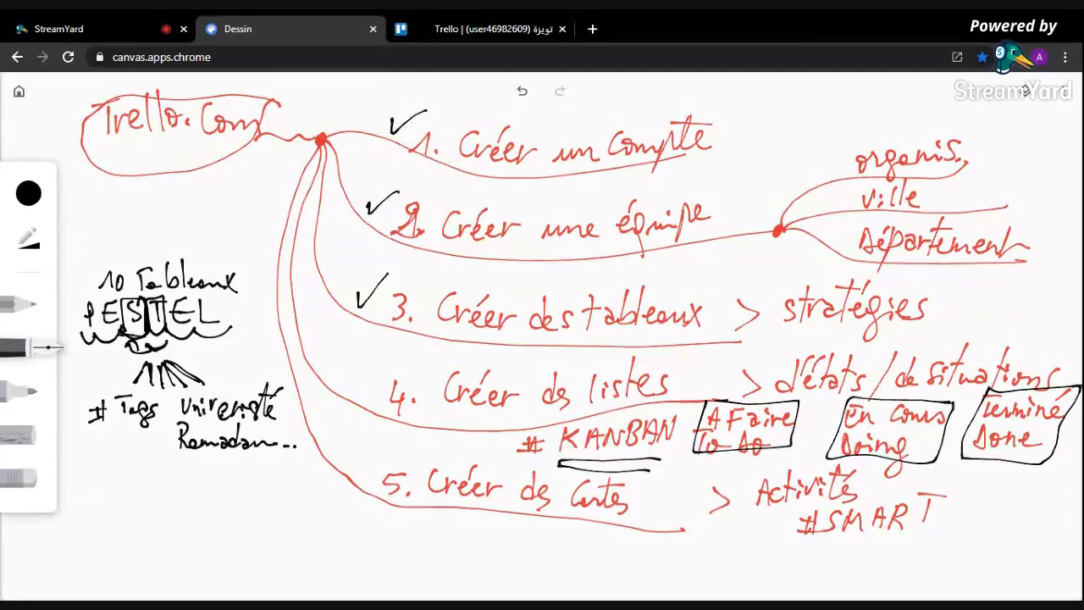
left_click_drag(72, 485, 68, 542)
left_click_drag(186, 465, 185, 532)
mouse_move(307, 525)
left_mouse_down()
mouse_move(372, 467)
mouse_move(385, 527)
mouse_move(298, 529)
left_mouse_up()
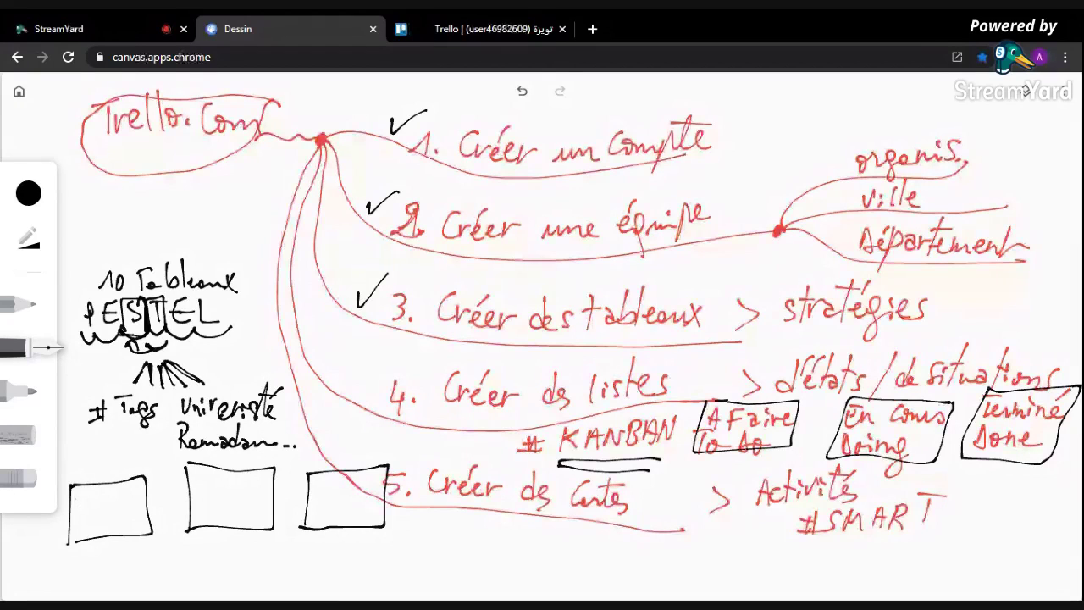
Step: Write "1" above the first list box and draw three stacked card rectangles, two inside it and one just below
mouse_move(74, 515)
left_mouse_down()
mouse_move(74, 495)
mouse_move(94, 494)
mouse_move(74, 518)
left_mouse_up()
left_click_drag(95, 458, 105, 465)
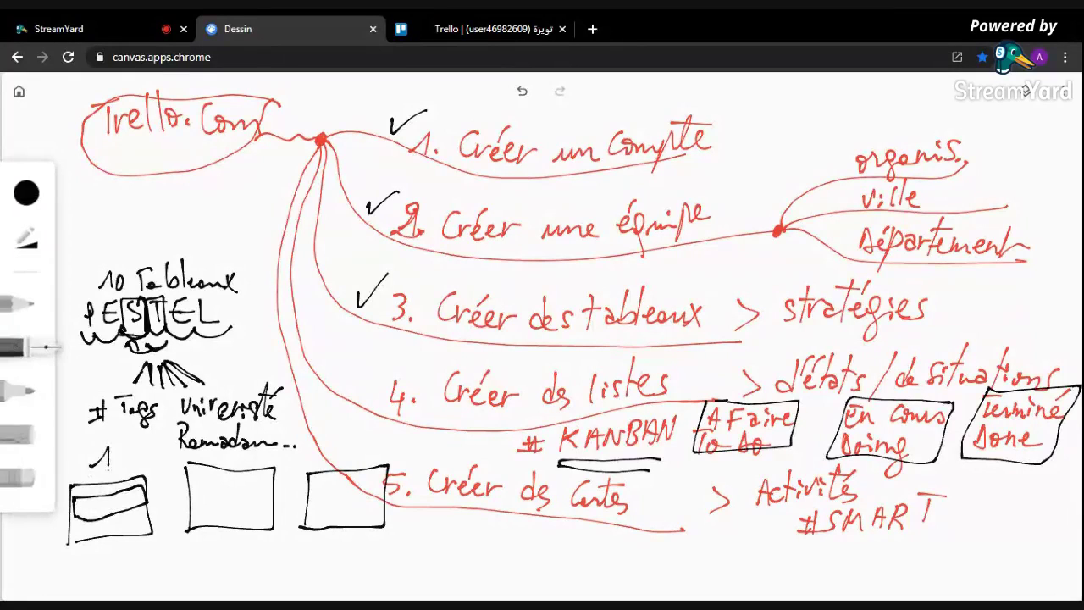
mouse_move(77, 522)
left_mouse_down()
mouse_move(77, 535)
mouse_move(88, 535)
left_mouse_up()
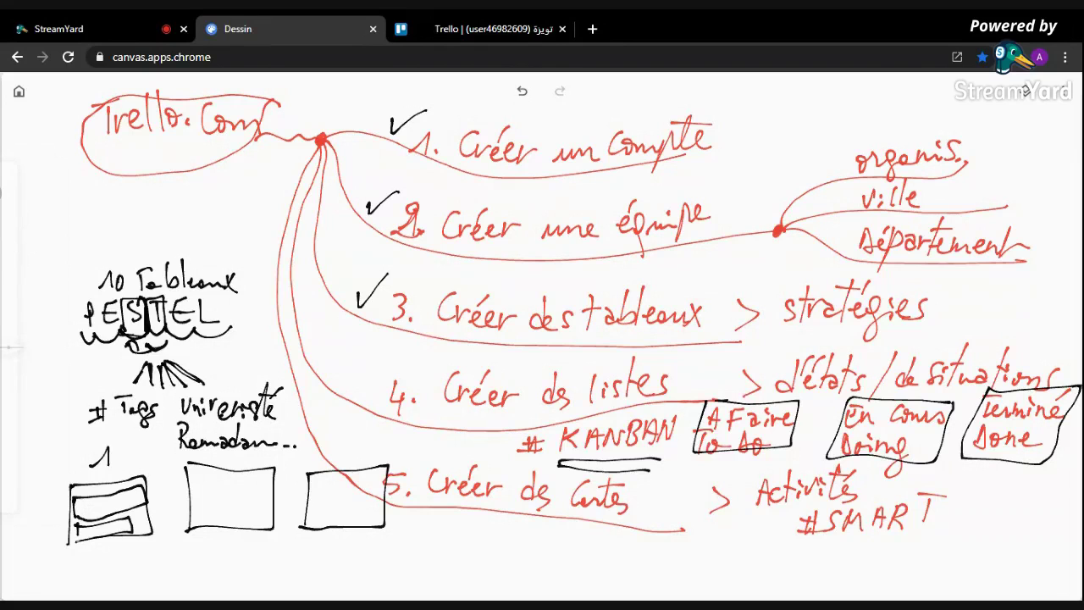
left_click_drag(74, 544, 77, 566)
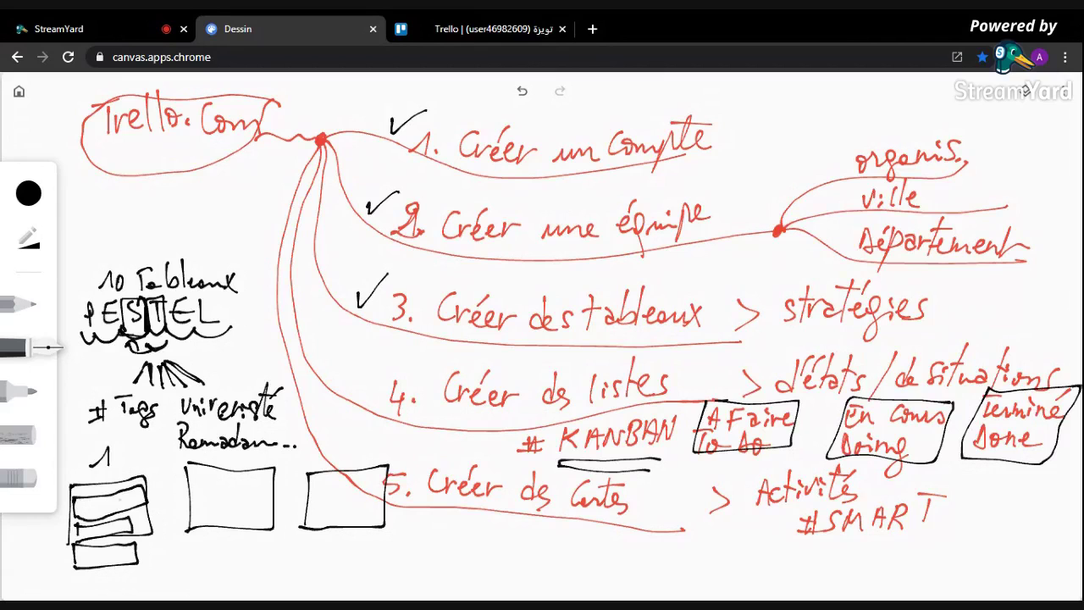
Step: Draw an arrow from the first card to the middle list box and add a card rectangle there
left_click_drag(118, 500, 274, 472)
mouse_move(206, 492)
left_mouse_down()
mouse_move(273, 482)
mouse_move(205, 493)
left_mouse_up()
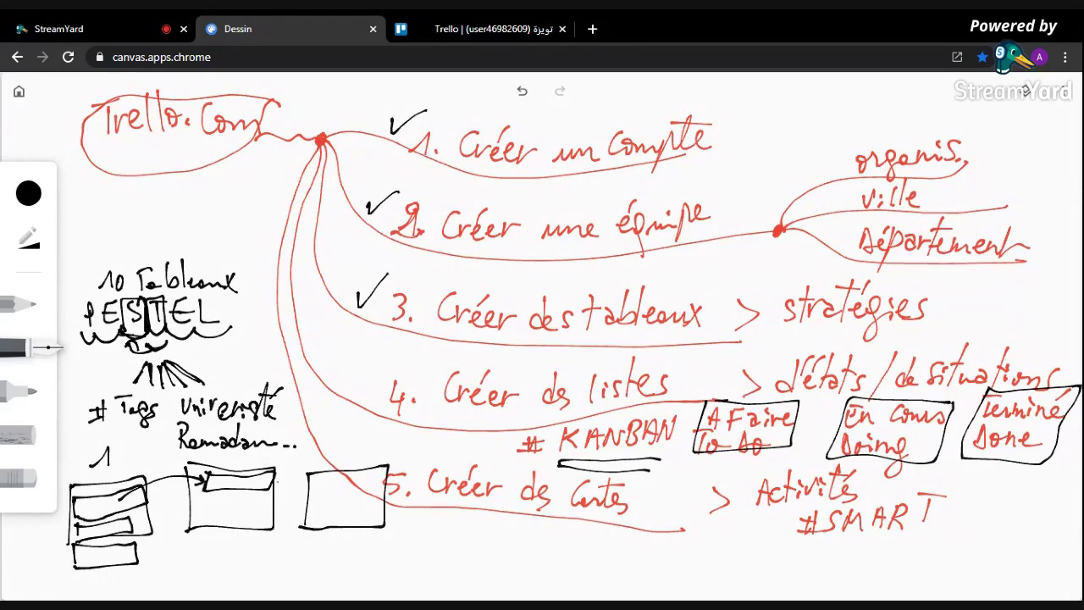
Step: Connect the middle list's card to a new card rectangle in the third list box and number those two boxes "2" and "3"
left_click_drag(275, 474, 330, 485)
left_click_drag(332, 444, 337, 461)
left_click_drag(224, 449, 241, 462)
mouse_move(312, 492)
left_mouse_down()
mouse_move(313, 478)
mouse_move(375, 491)
mouse_move(312, 490)
left_mouse_up()
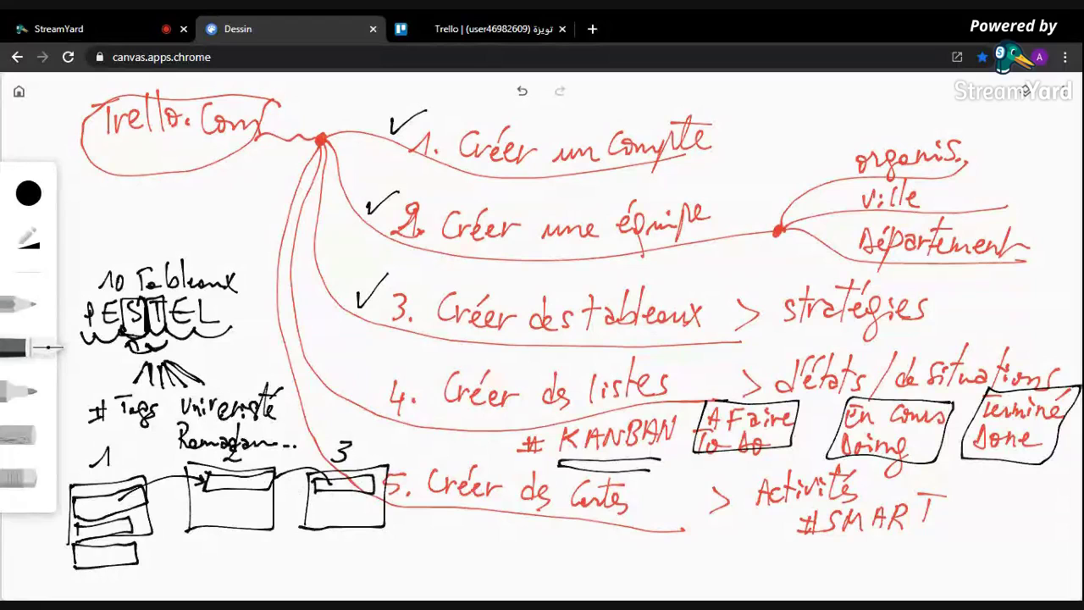
Step: Draw connecting arcs from the second and third cards of list 1 across toward lists 2 and 3
left_click_drag(134, 523, 201, 513)
left_click_drag(271, 512, 325, 519)
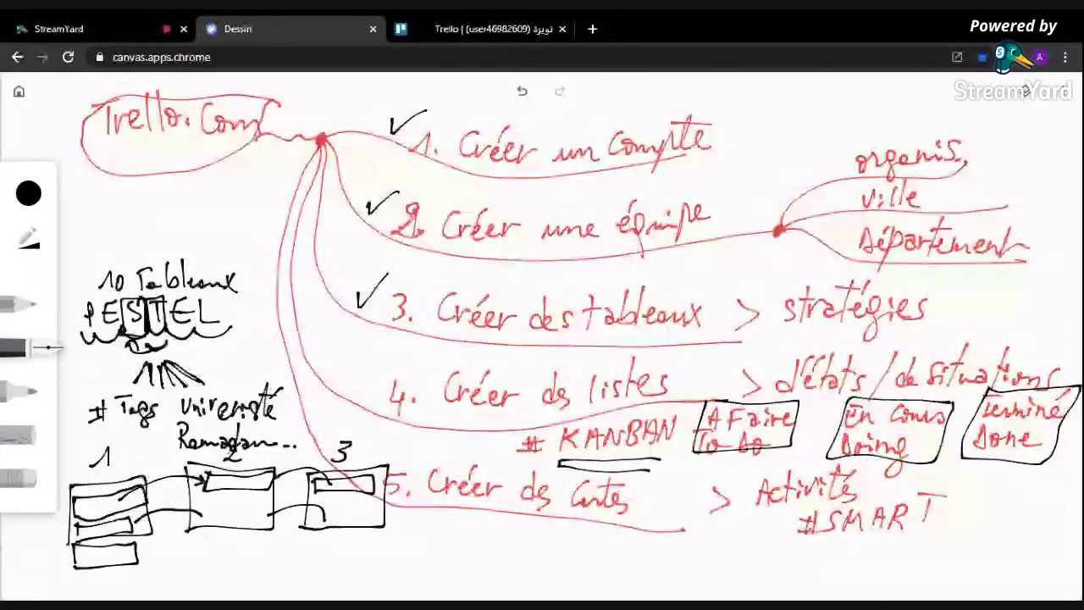
mouse_move(138, 552)
left_mouse_down()
mouse_move(193, 540)
mouse_move(311, 547)
left_mouse_up()
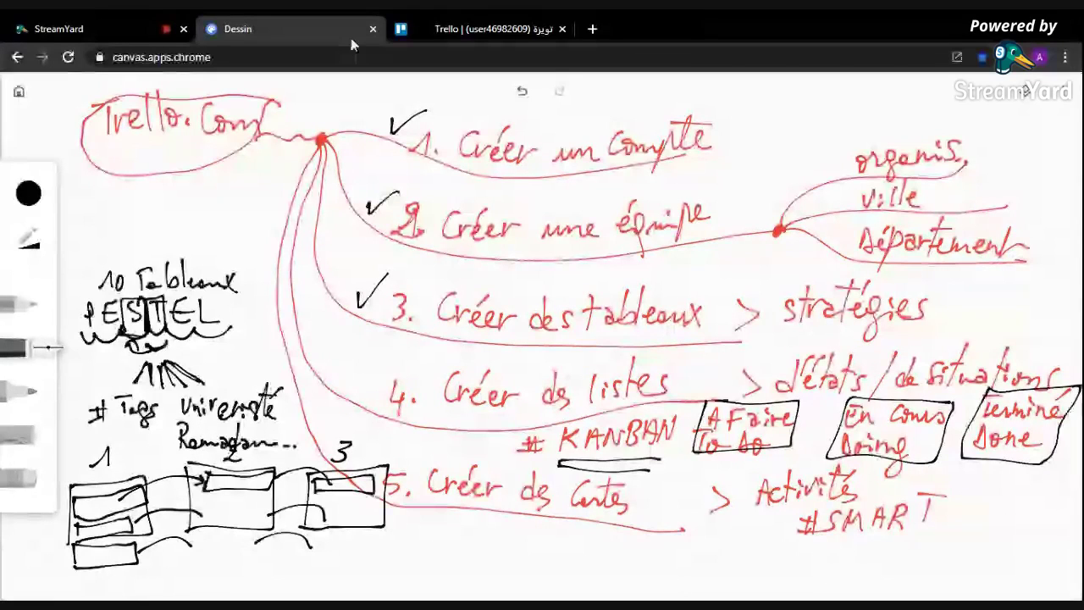
Step: Switch to Trello, open the "5. Stratégie Environnementale" board and add the lists "A Faire", "En Cours" and "Terminé"
left_click(444, 33)
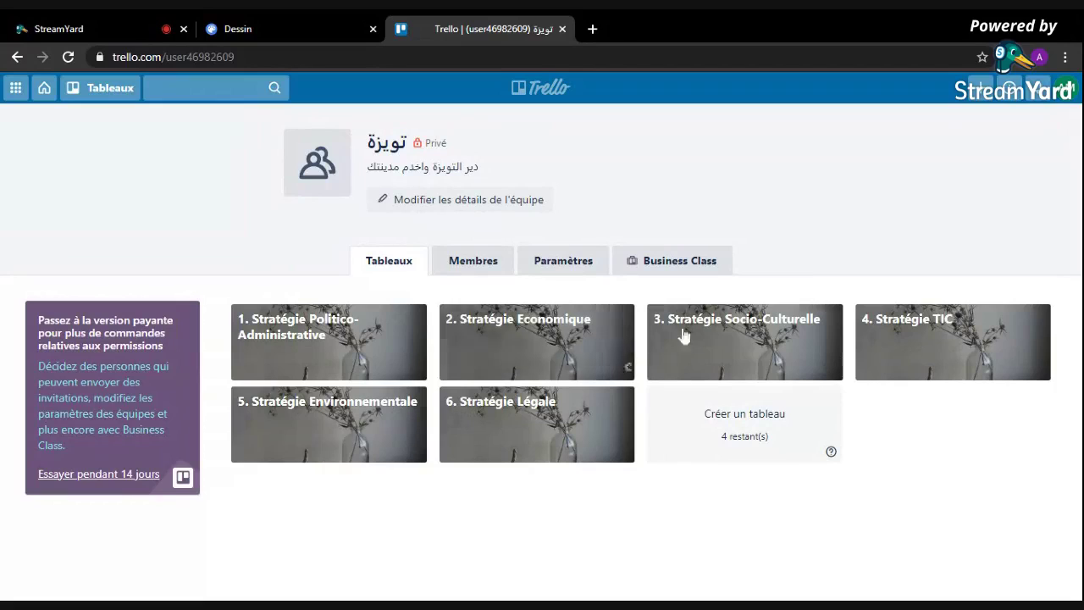
left_click(350, 425)
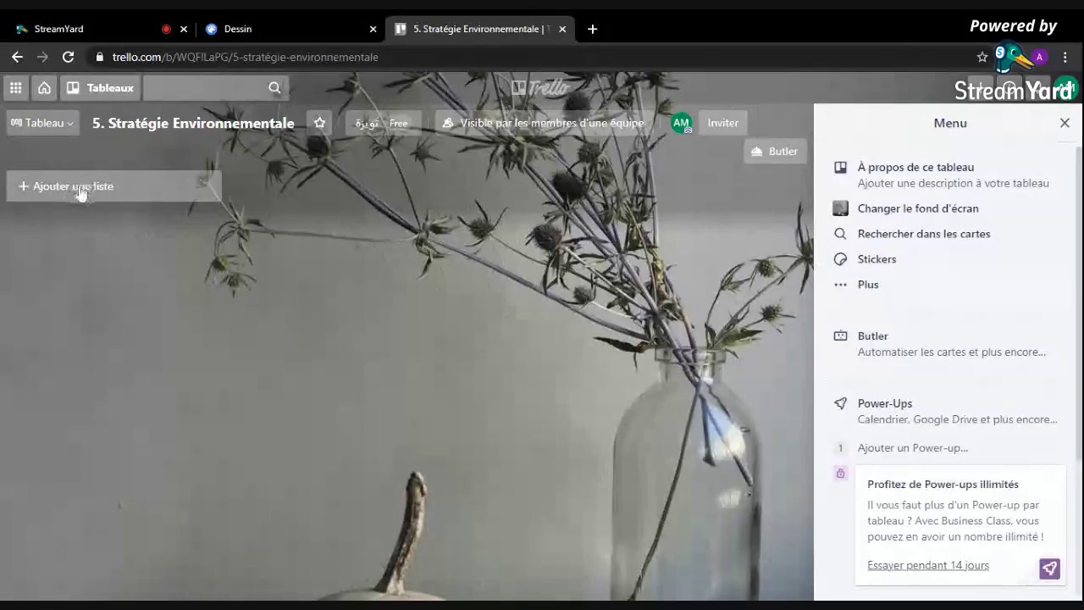
left_click(81, 190)
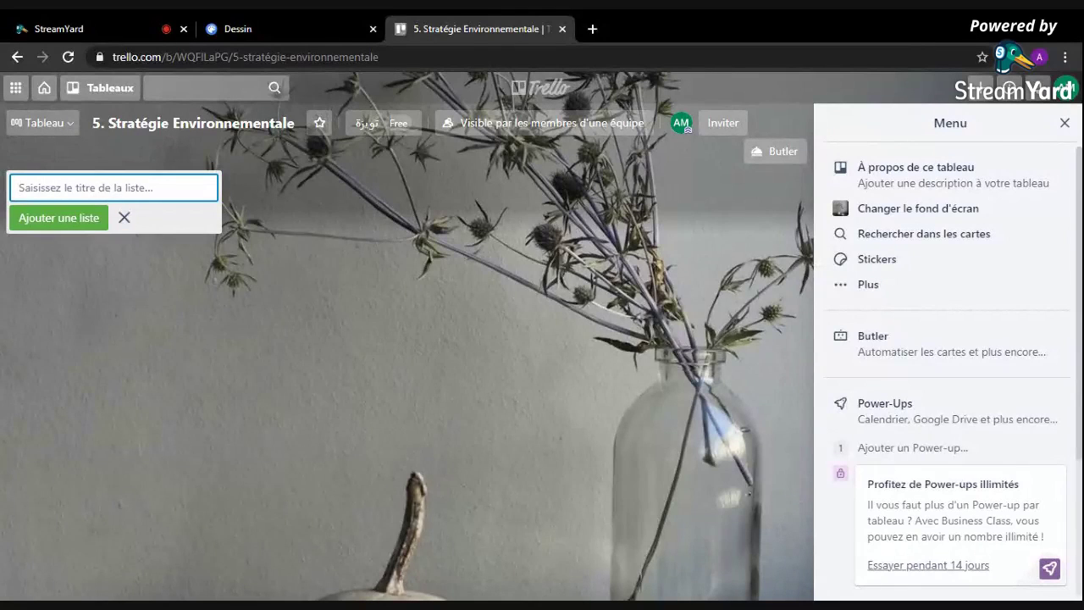
type("A Faire")
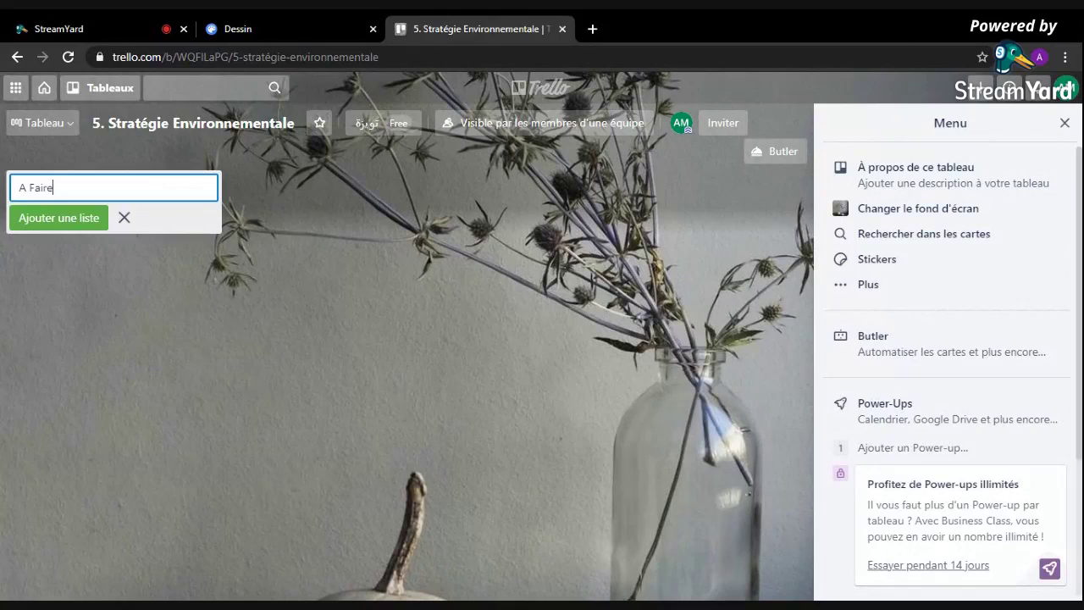
key("Return")
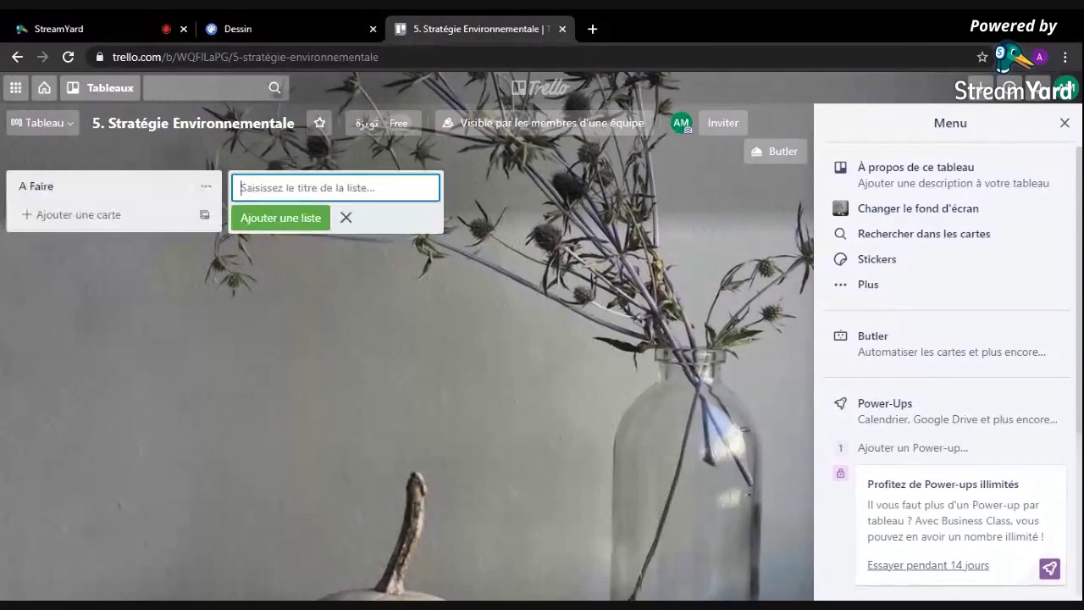
type("En Cours")
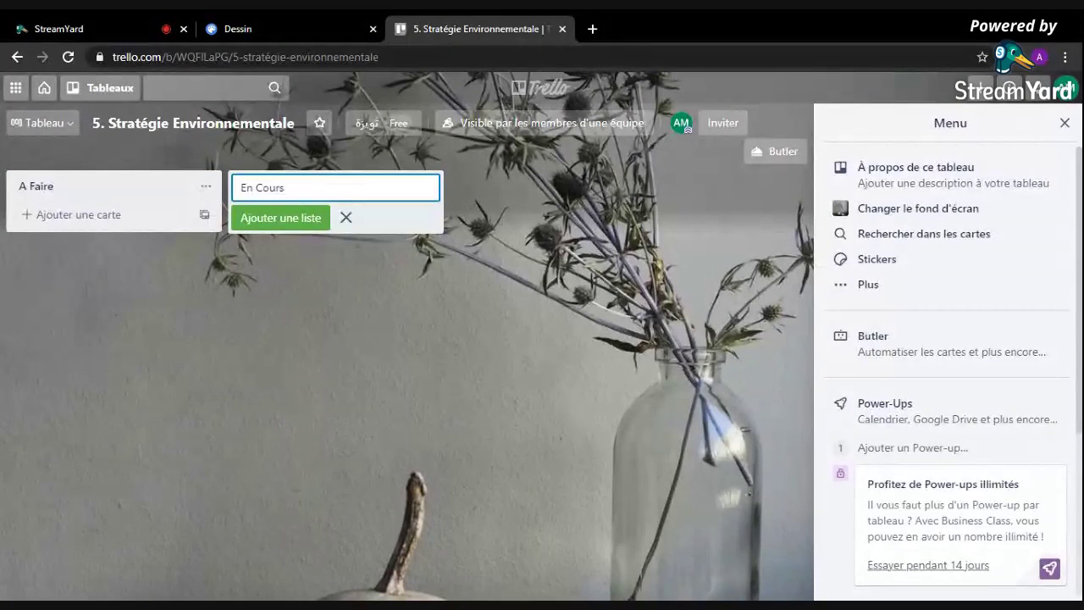
key("Return")
type("Terminé")
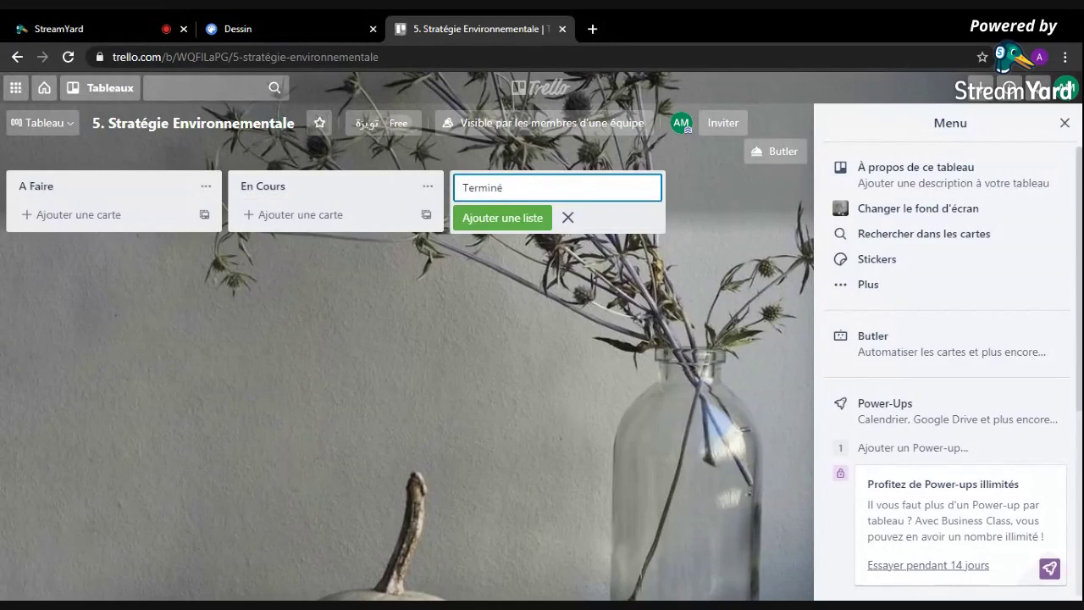
key("Return")
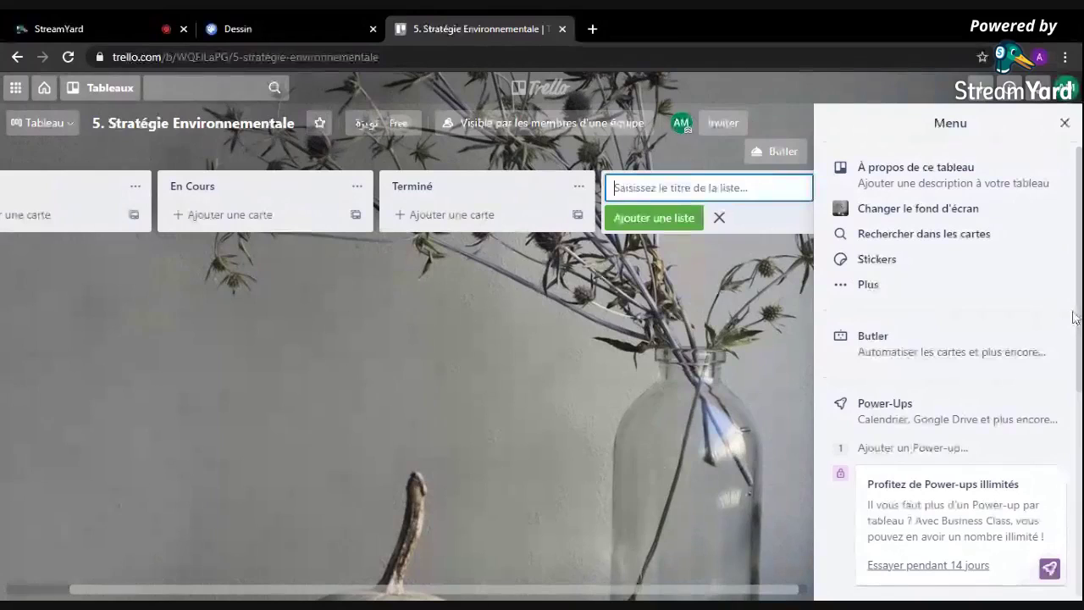
left_click(719, 217)
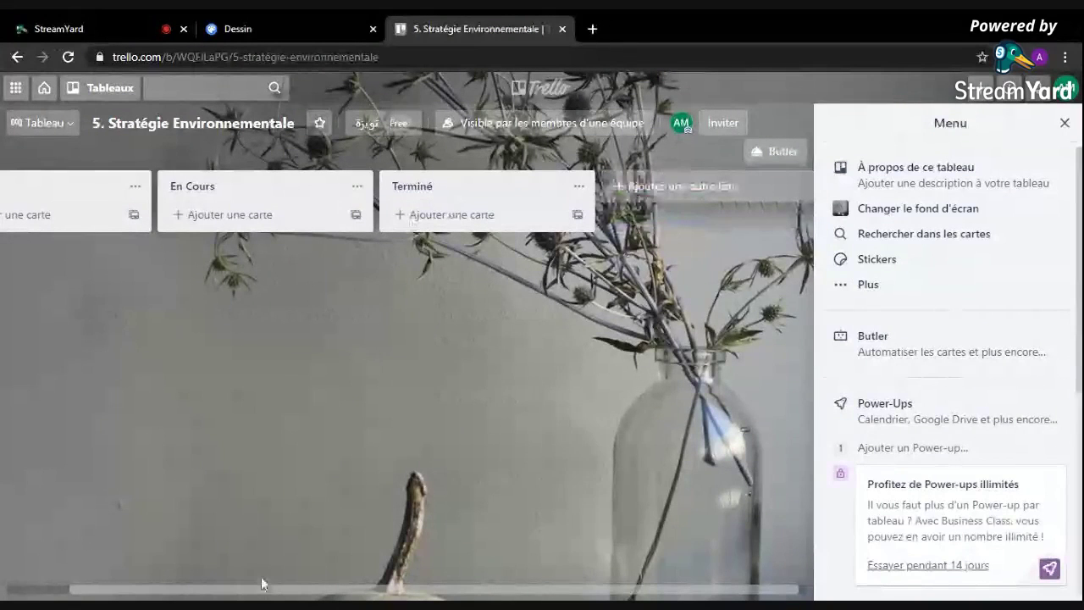
left_click_drag(262, 584, 48, 588)
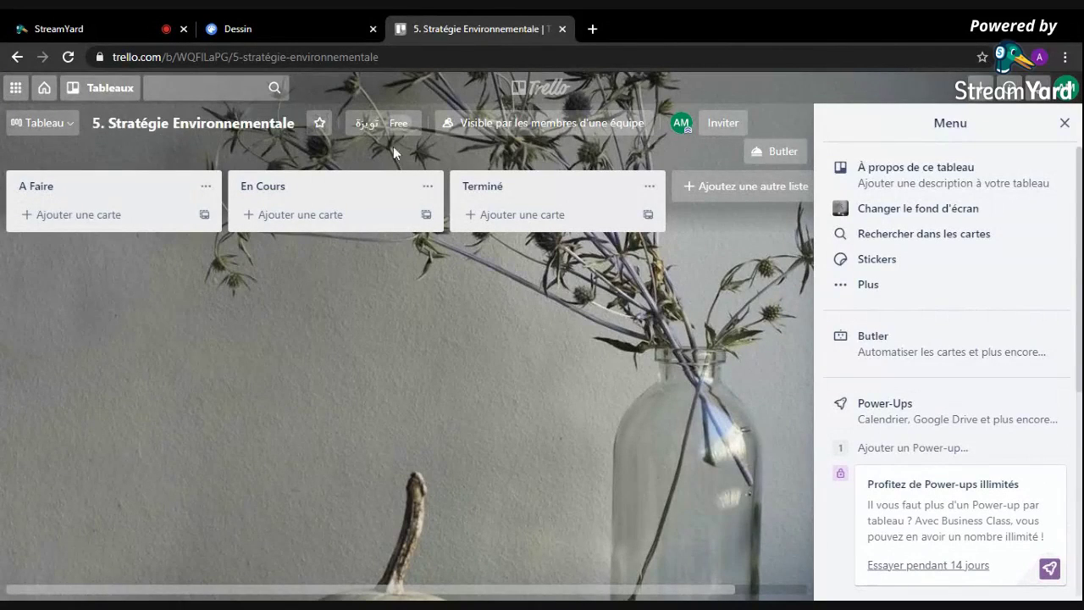
Step: Return to the team page and open the "1. Stratégie Politico-Administrative" board
left_click(366, 126)
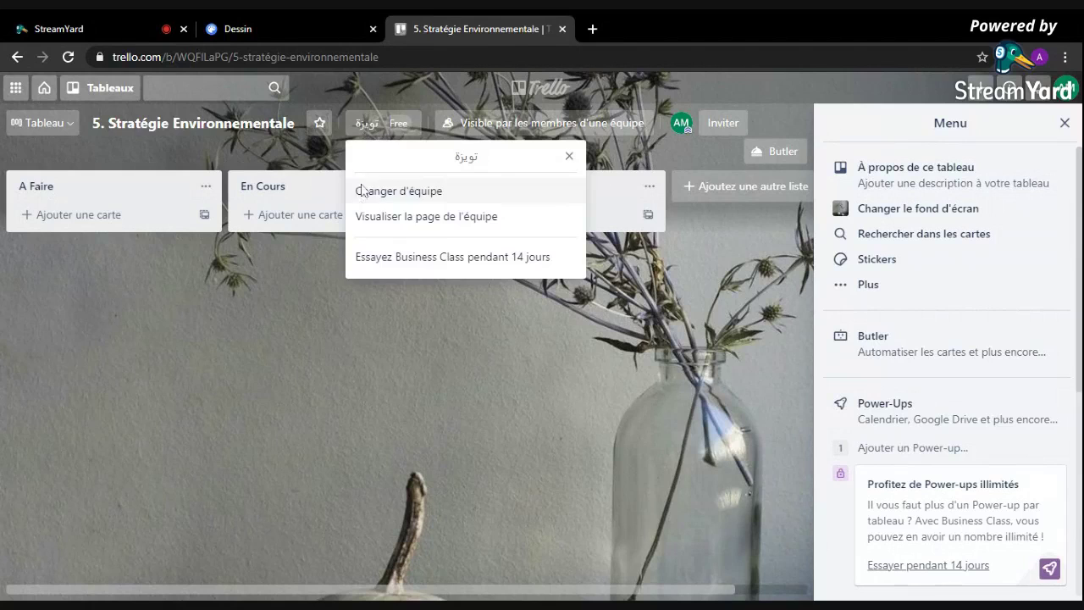
left_click(388, 220)
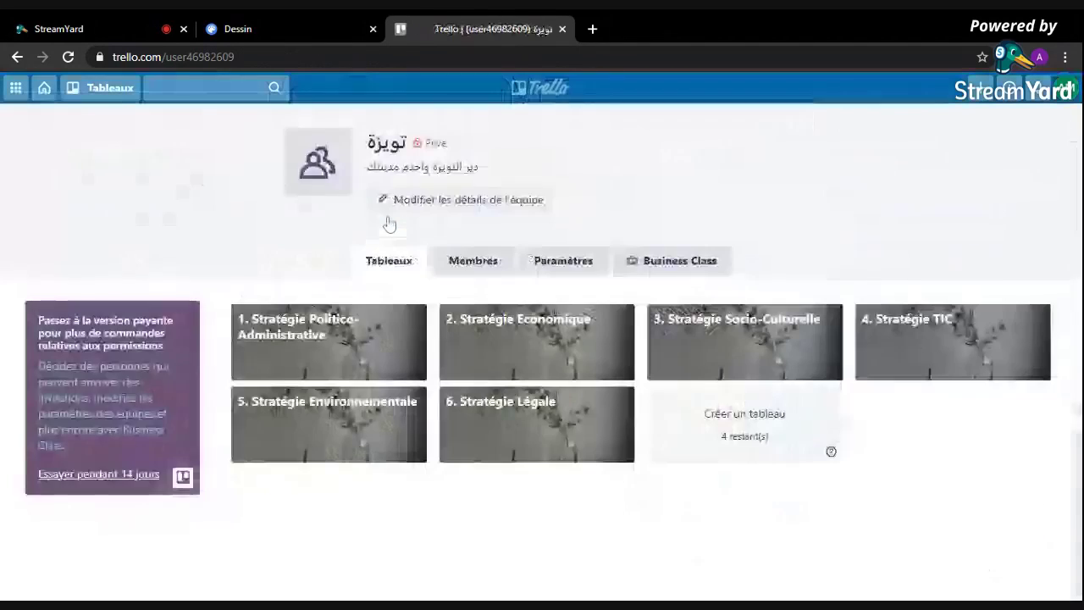
left_click(331, 356)
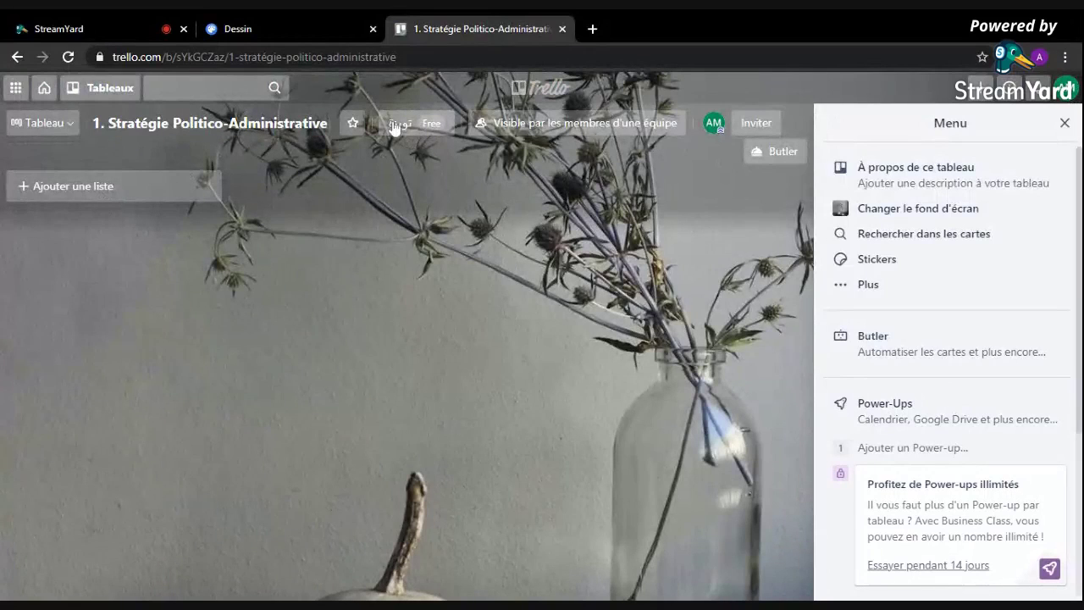
Step: Add the lists "A Faire", "En Cours" and "Terminé" to the "1. Stratégie Politico-Administrative" board
left_click(100, 188)
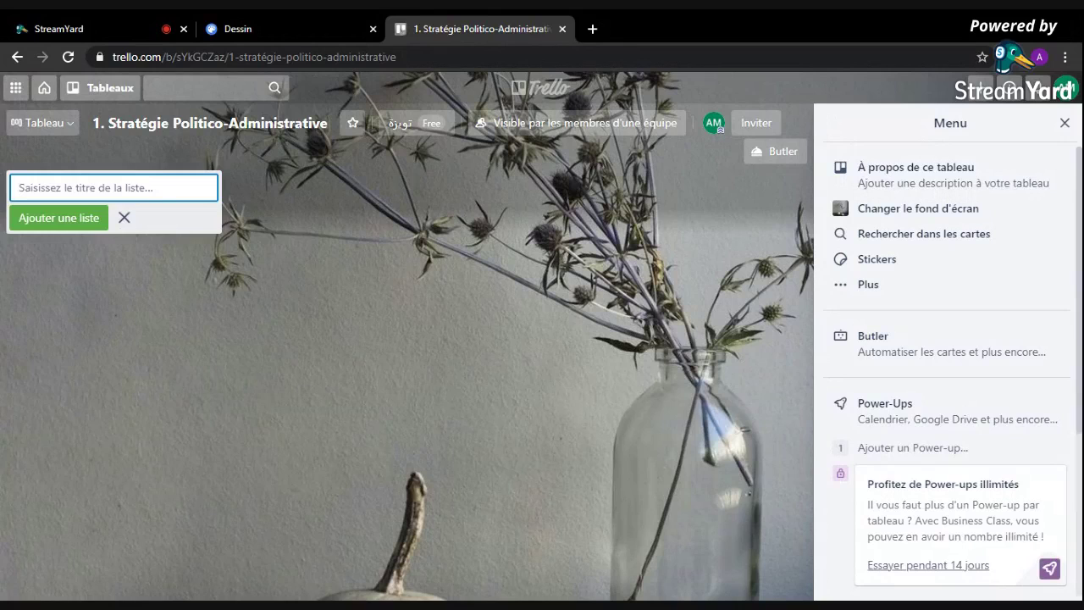
type("A Faire")
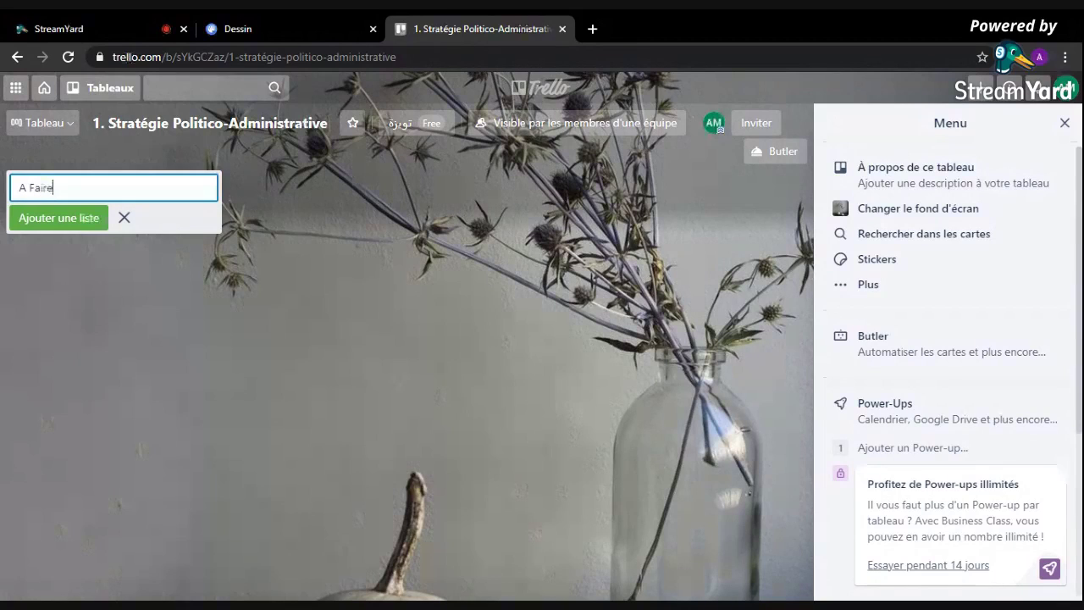
key("Return")
type("E")
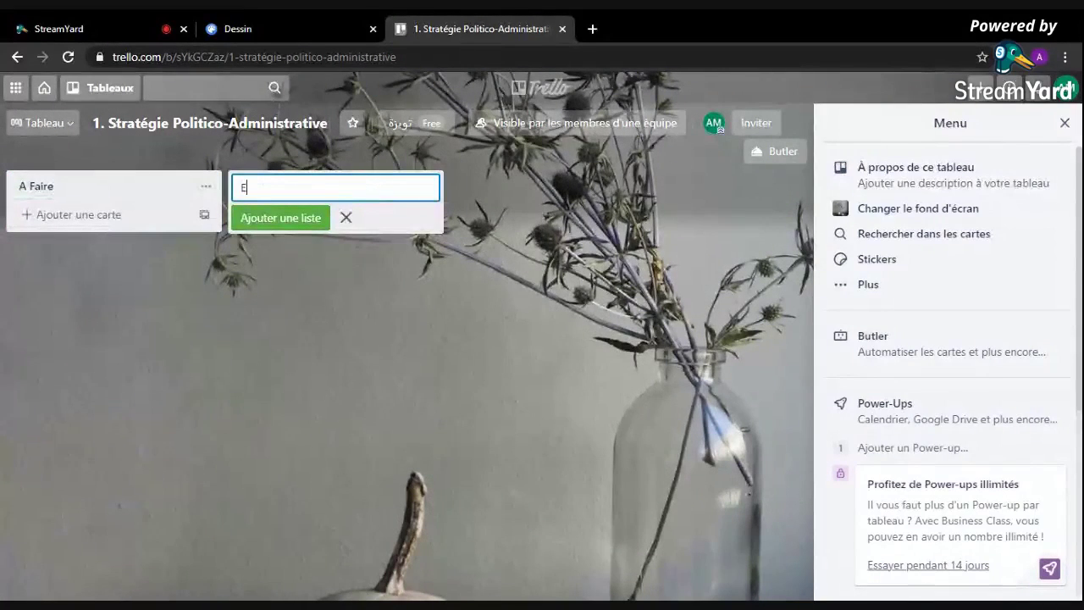
type("n Cours")
key("Return")
type("T")
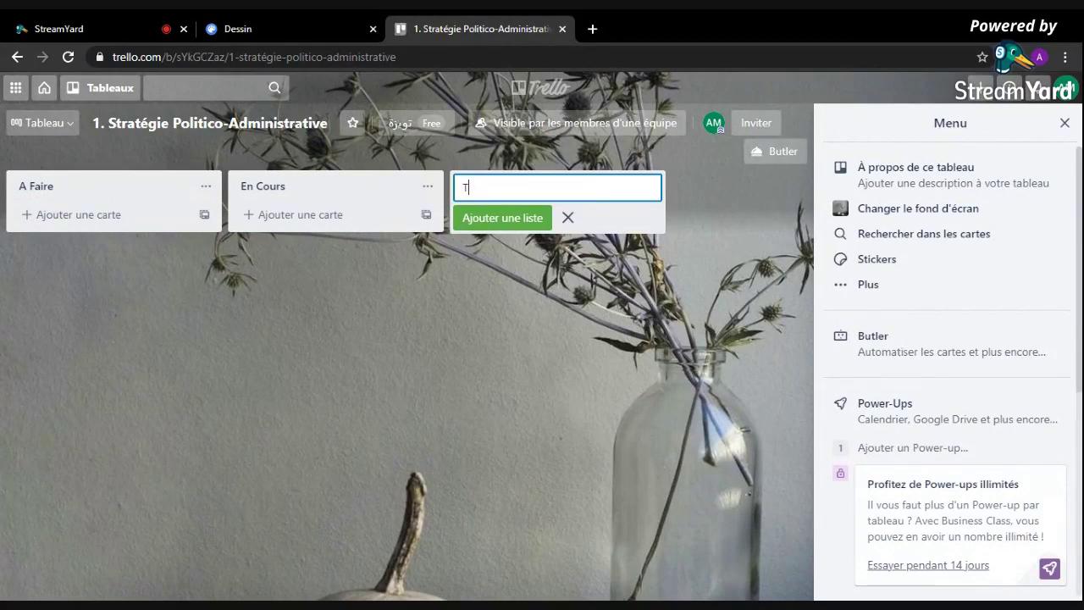
type("erminé")
key("Return")
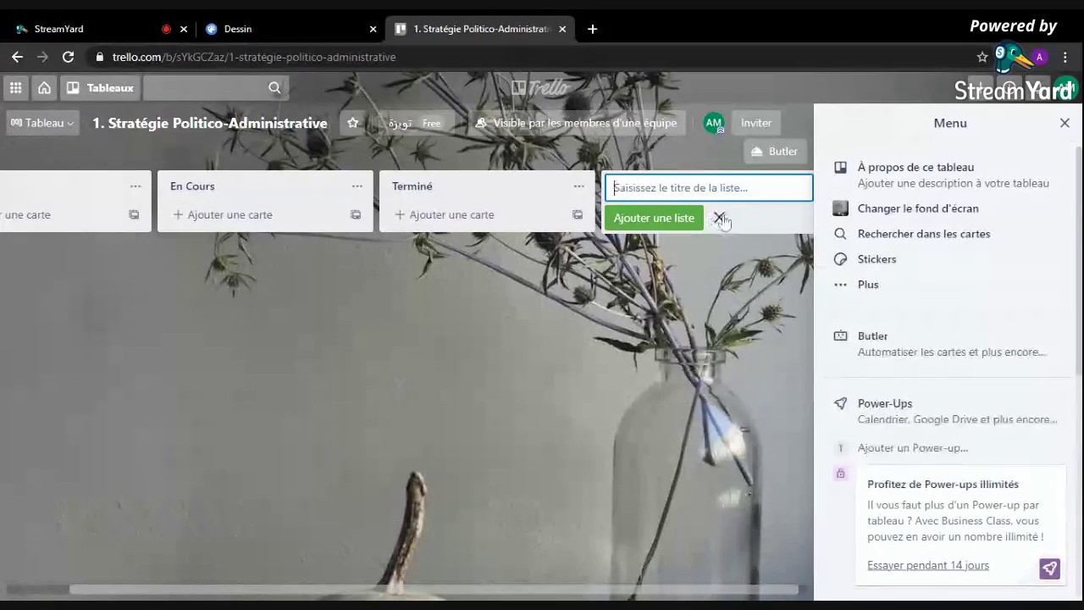
left_click(720, 220)
left_click_drag(288, 588, 102, 584)
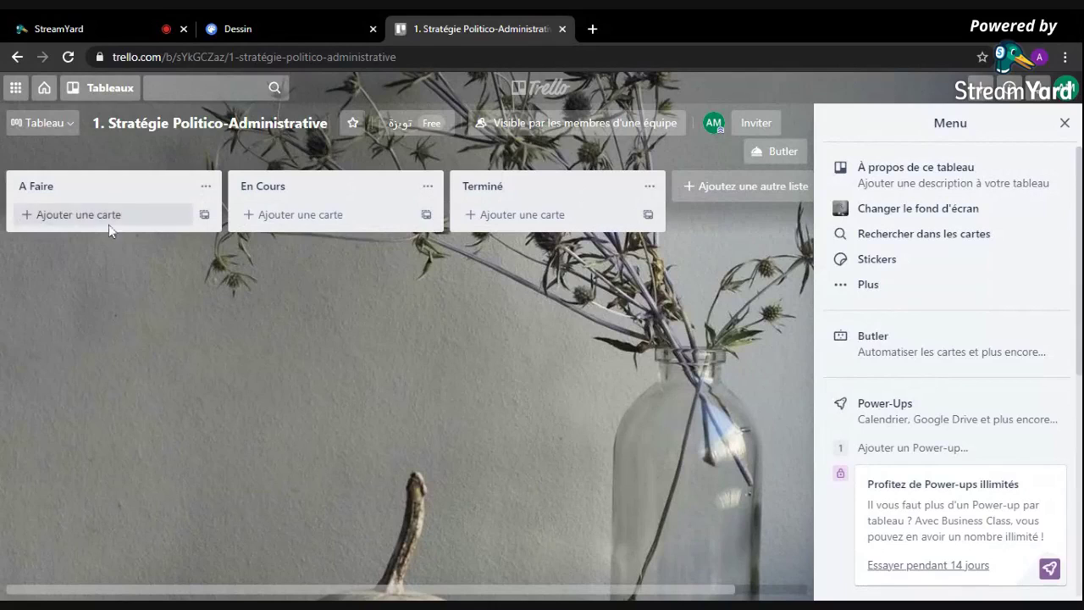
Step: Go back through the team page to the "5. Stratégie Environnementale" board
left_click(399, 127)
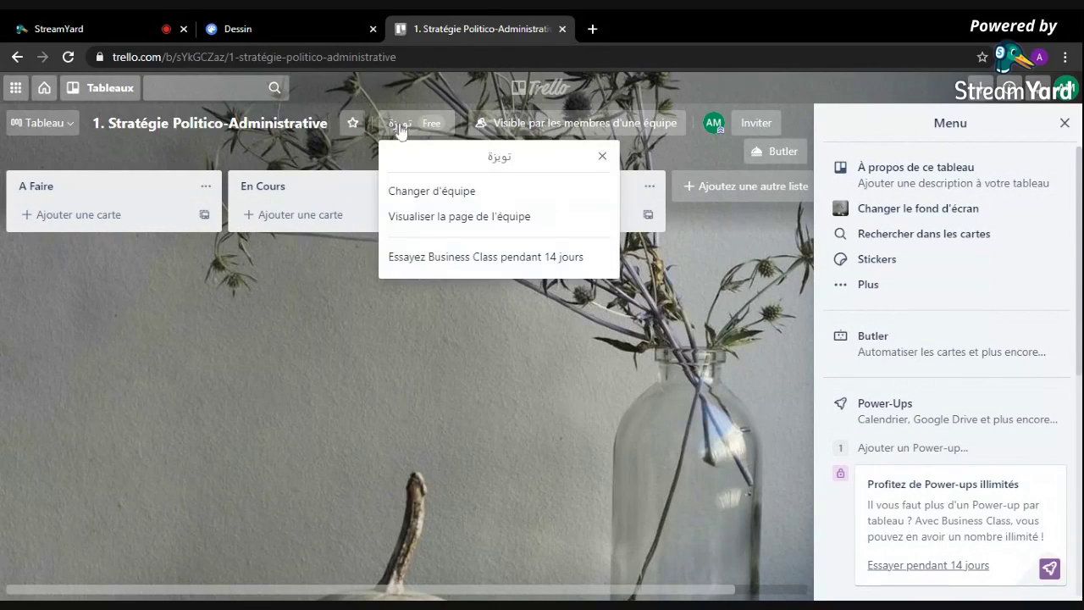
left_click(415, 218)
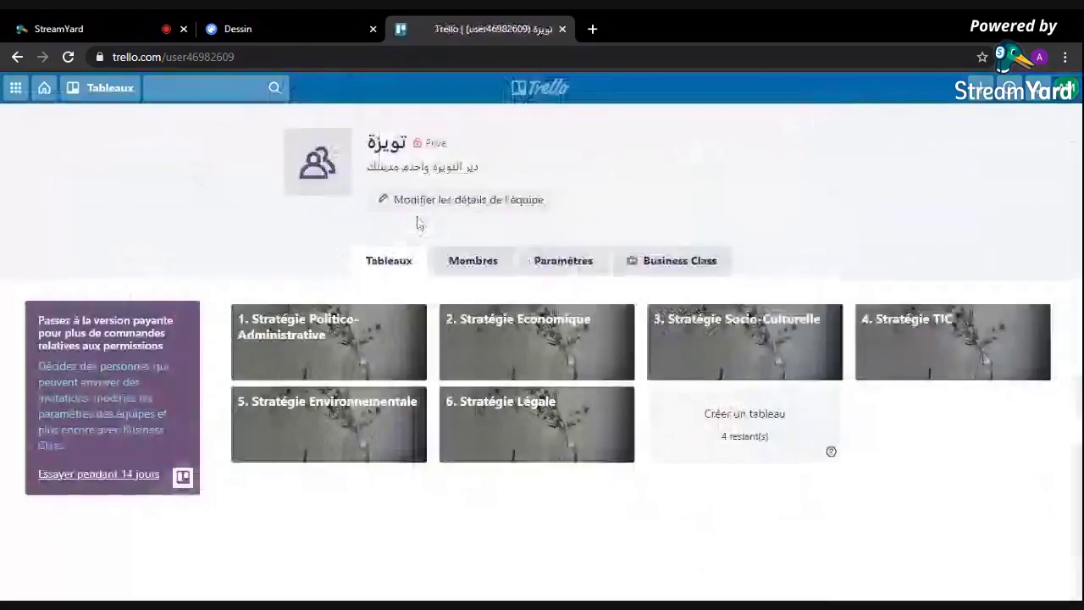
left_click(313, 433)
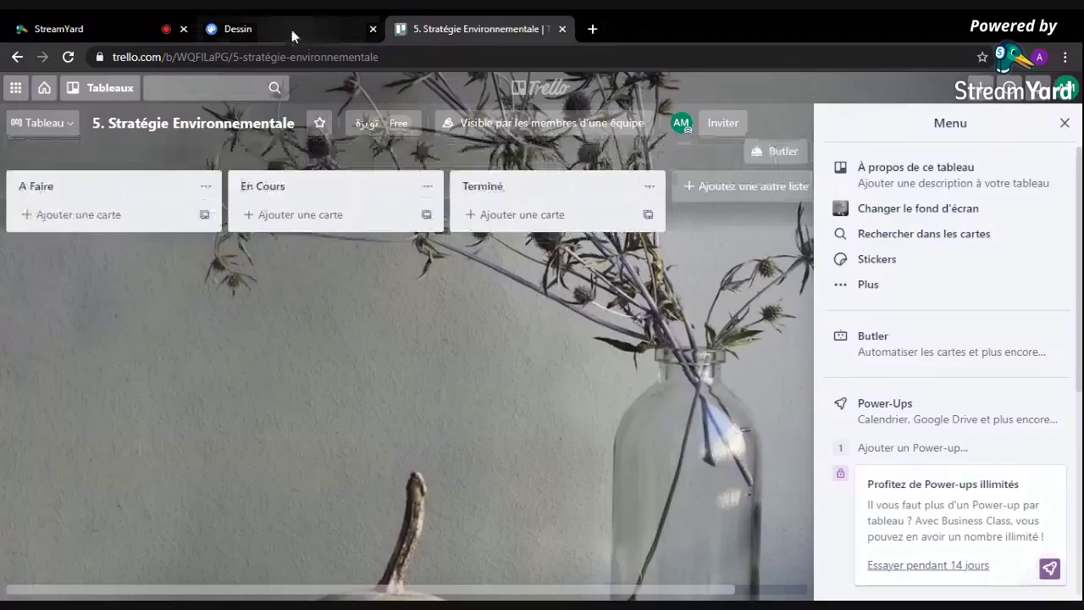
Step: Switch to the Dessin canvas and tick off "4. Créer des listes" and "5. Créer des cartes"
left_click(291, 30)
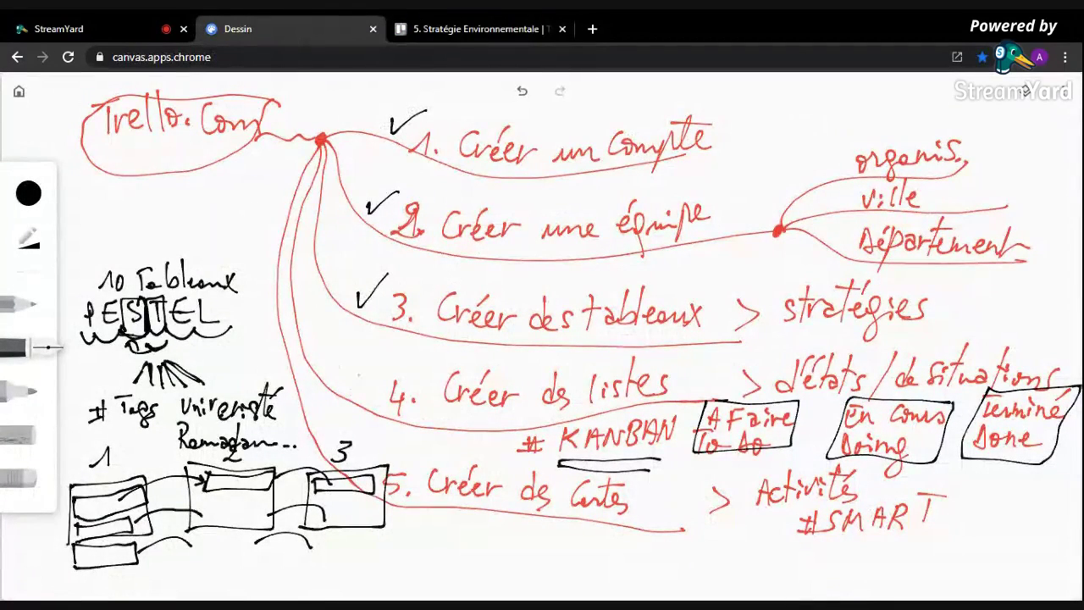
left_click_drag(339, 376, 383, 349)
left_click_drag(402, 449, 438, 440)
Step: Erase the "T" and the adjoining outline of the "Trello.com" bubble, and switch to a blank drawing
left_click(24, 479)
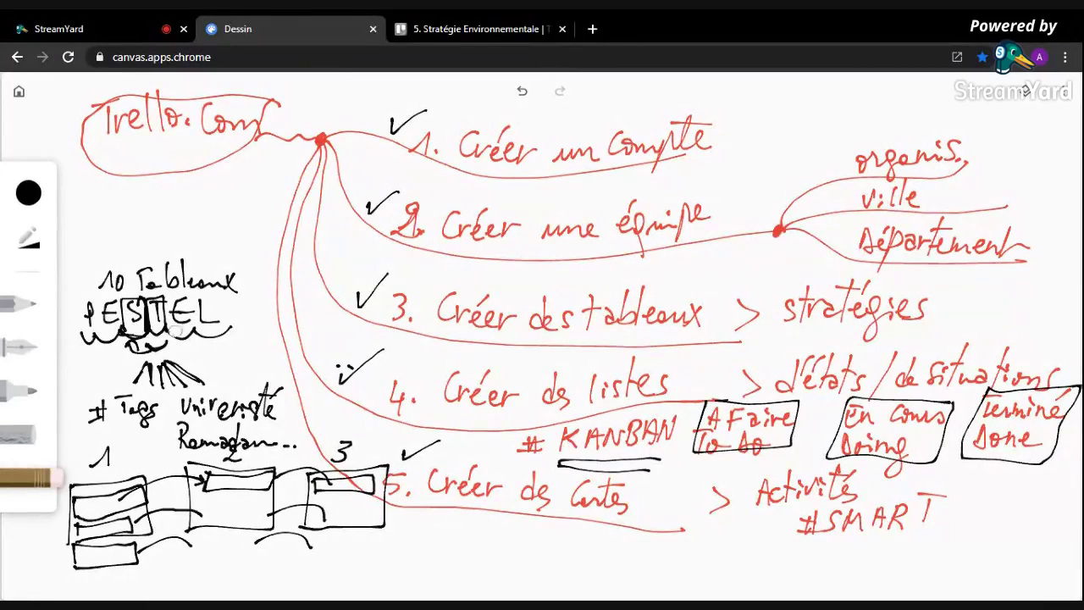
mouse_move(89, 143)
left_mouse_down()
mouse_move(97, 127)
mouse_move(44, 125)
left_mouse_up()
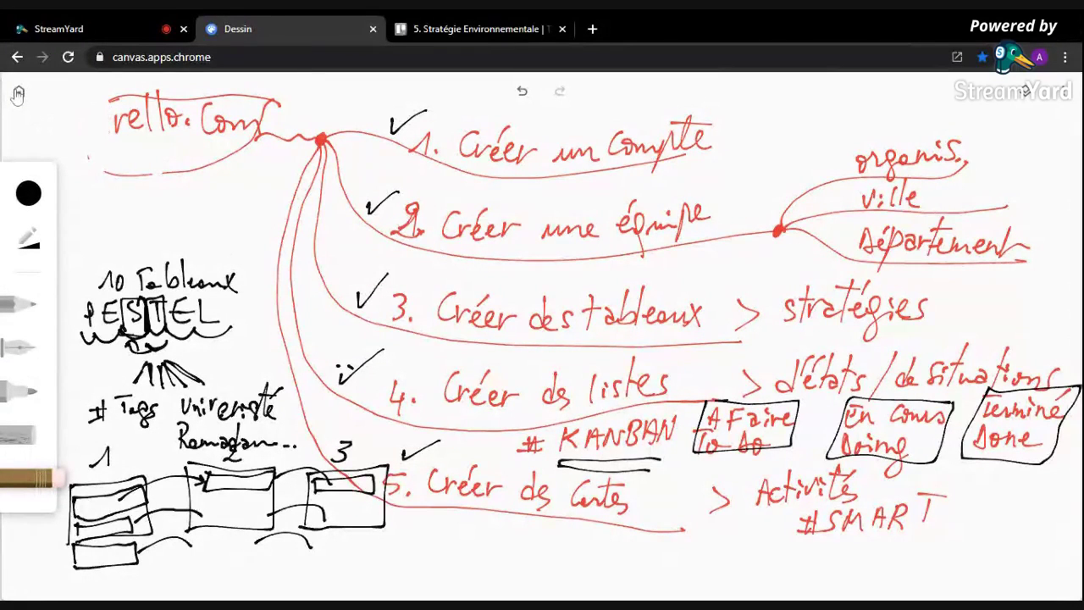
left_click(18, 94)
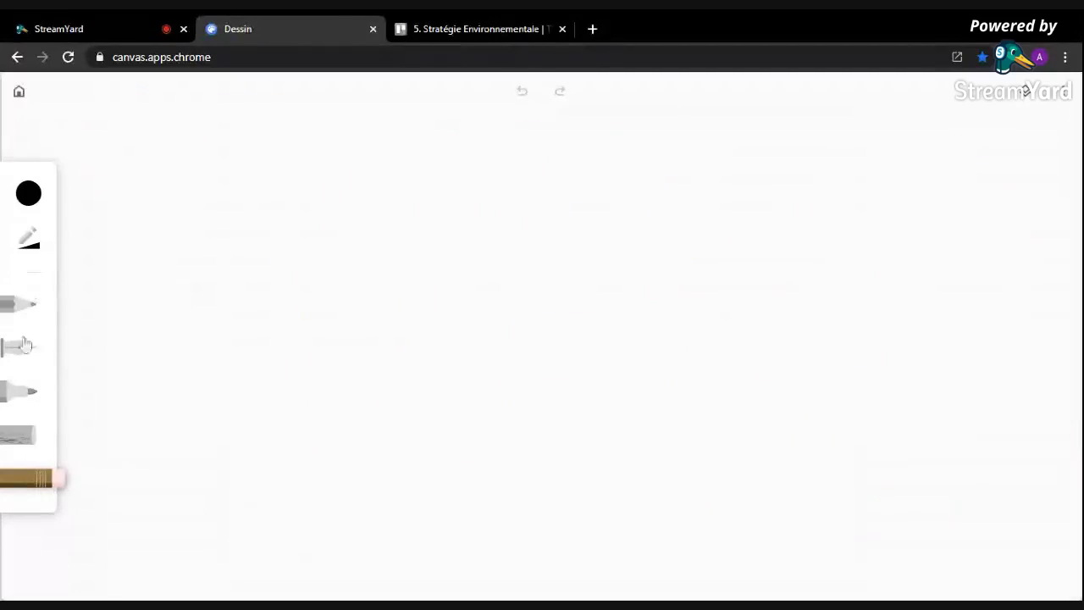
Step: Write "SMART" in large, widely spaced black marker letters across the top of the blank canvas
left_click(29, 347)
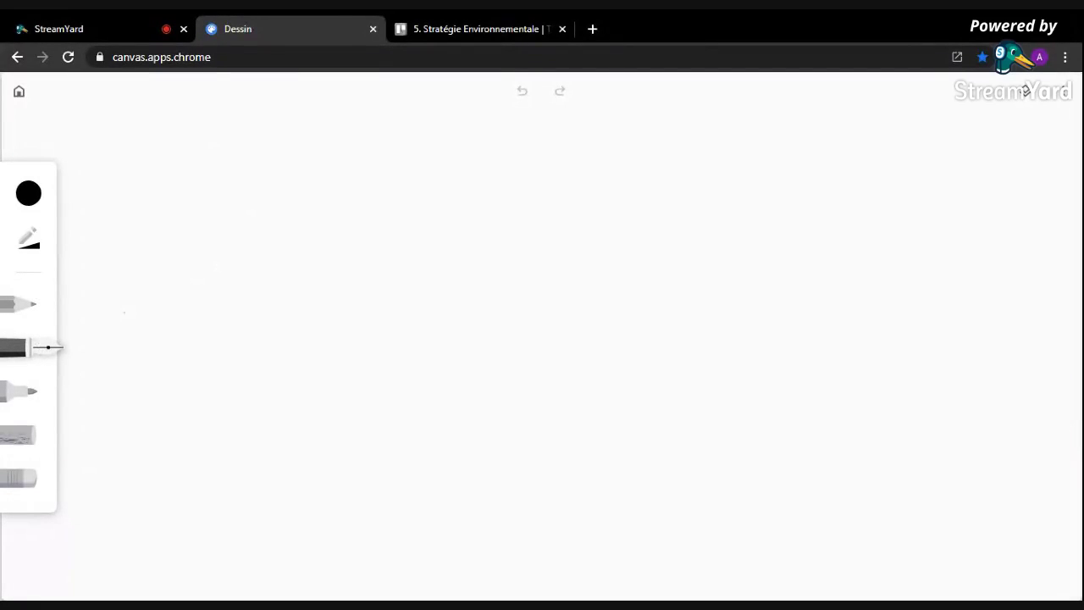
left_click(53, 389)
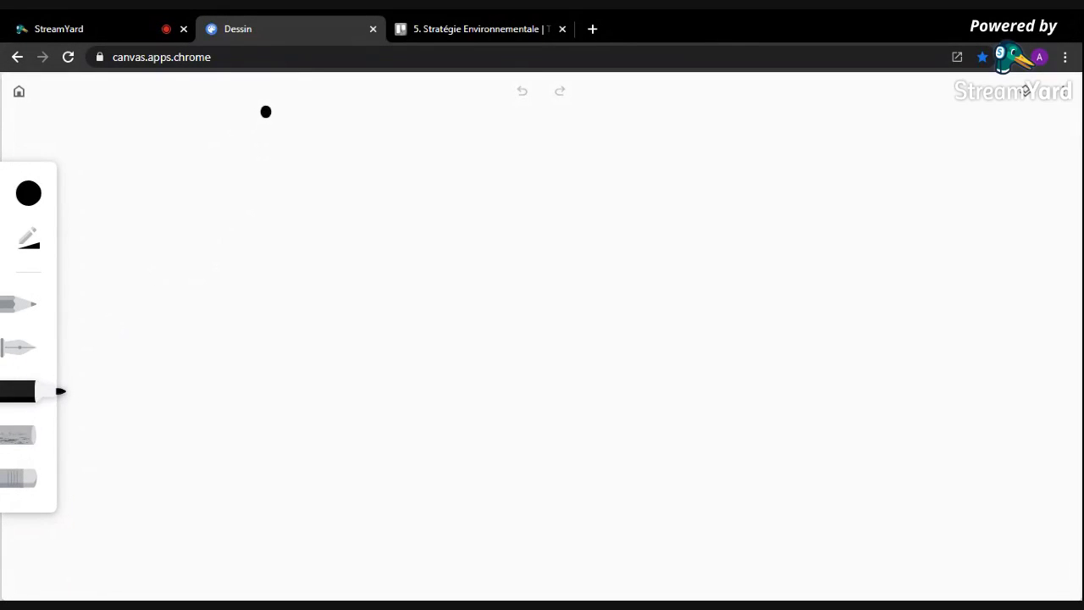
mouse_move(269, 108)
left_mouse_down()
mouse_move(264, 145)
mouse_move(208, 177)
left_mouse_up()
left_click_drag(347, 111, 333, 175)
left_click_drag(347, 114, 395, 179)
mouse_move(483, 109)
left_mouse_down()
mouse_move(458, 169)
mouse_move(506, 178)
left_mouse_up()
left_click_drag(464, 144, 505, 144)
left_click(559, 167)
mouse_move(576, 115)
left_mouse_down()
mouse_move(559, 172)
mouse_move(613, 170)
left_mouse_up()
left_click_drag(717, 104, 711, 158)
left_click_drag(679, 107, 760, 103)
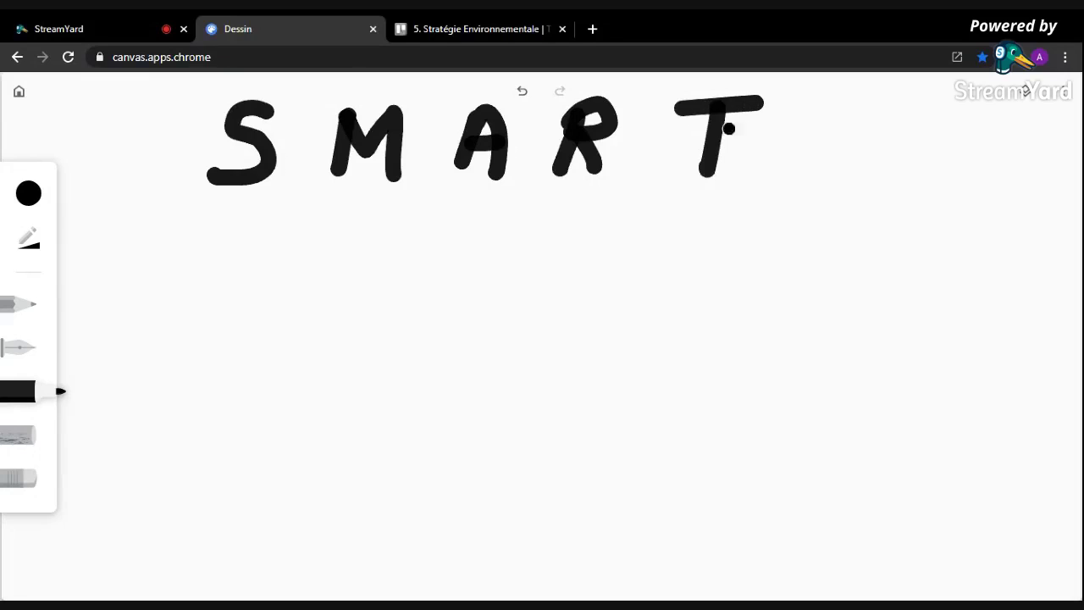
Step: Write "Spécific" with the fine pen beneath the letter S of SMART
left_click(18, 359)
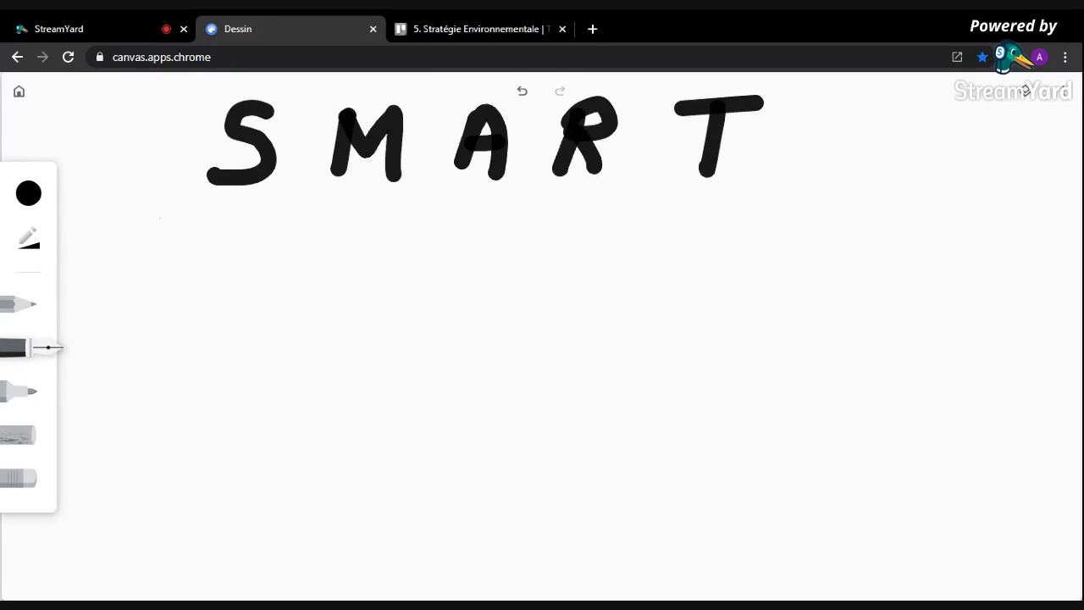
left_click_drag(157, 216, 159, 257)
mouse_move(163, 227)
left_mouse_down()
mouse_move(188, 237)
mouse_move(174, 218)
left_mouse_up()
left_click_drag(188, 230, 210, 221)
left_click_drag(227, 198, 210, 258)
left_click_drag(222, 220, 231, 218)
left_click_drag(234, 223, 240, 237)
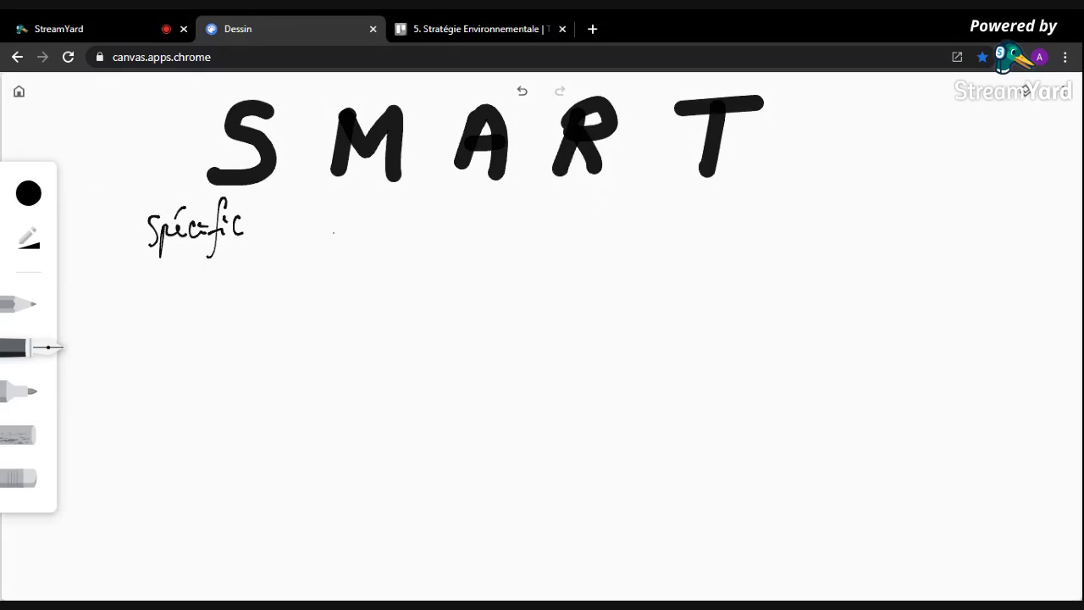
Step: Write "Measurable" with the fine pen beneath the letter M of SMART
mouse_move(329, 209)
left_mouse_down()
mouse_move(323, 231)
mouse_move(383, 231)
left_mouse_up()
left_click_drag(382, 222, 401, 234)
left_click_drag(412, 223, 418, 230)
left_click_drag(418, 224, 428, 234)
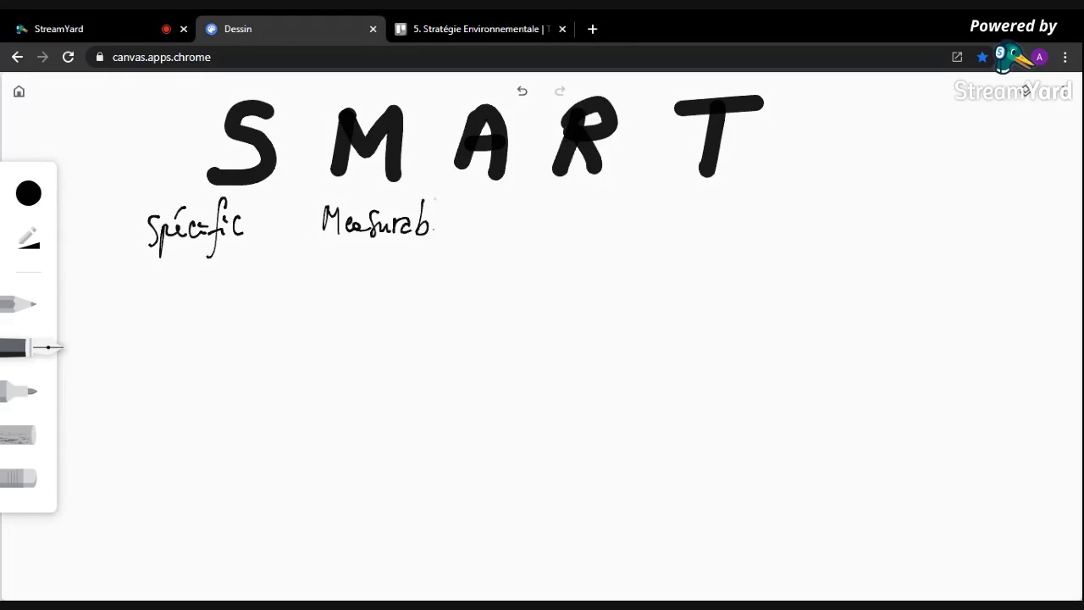
left_click_drag(442, 195, 433, 235)
Step: Write "Achievable" beneath the letter A of SMART
mouse_move(435, 228)
left_mouse_down()
mouse_move(444, 239)
mouse_move(505, 232)
left_mouse_up()
mouse_move(505, 195)
left_mouse_down()
mouse_move(515, 230)
mouse_move(535, 230)
left_mouse_up()
mouse_move(537, 219)
left_mouse_down()
mouse_move(544, 228)
mouse_move(551, 217)
left_mouse_up()
left_click_drag(560, 215, 578, 234)
Step: Draw a slanted line from the R of SMART and write "Realistic" at its end
mouse_move(587, 197)
left_mouse_down()
mouse_move(582, 225)
mouse_move(596, 241)
mouse_move(713, 235)
left_mouse_up()
left_click_drag(729, 208, 734, 237)
left_click_drag(745, 220, 736, 235)
mouse_move(759, 196)
left_mouse_down()
mouse_move(754, 237)
mouse_move(764, 210)
left_mouse_up()
left_click_drag(767, 208, 768, 218)
left_click_drag(784, 213, 777, 231)
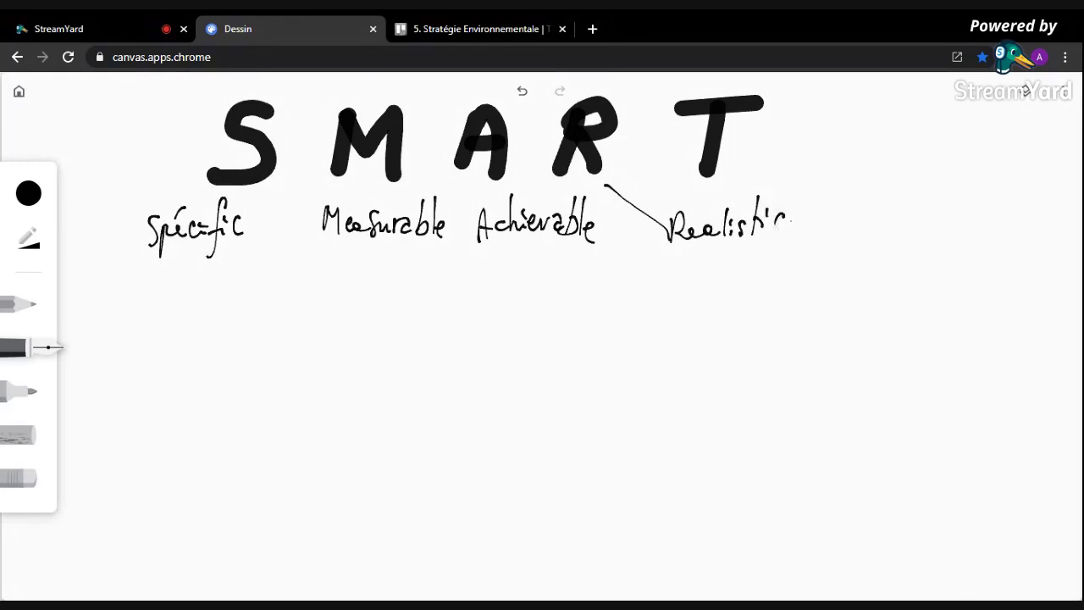
Step: Draw a curved arrow from the T of SMART and write "Time-bound" at its tip
mouse_move(730, 164)
left_mouse_down()
mouse_move(872, 222)
mouse_move(849, 227)
left_mouse_up()
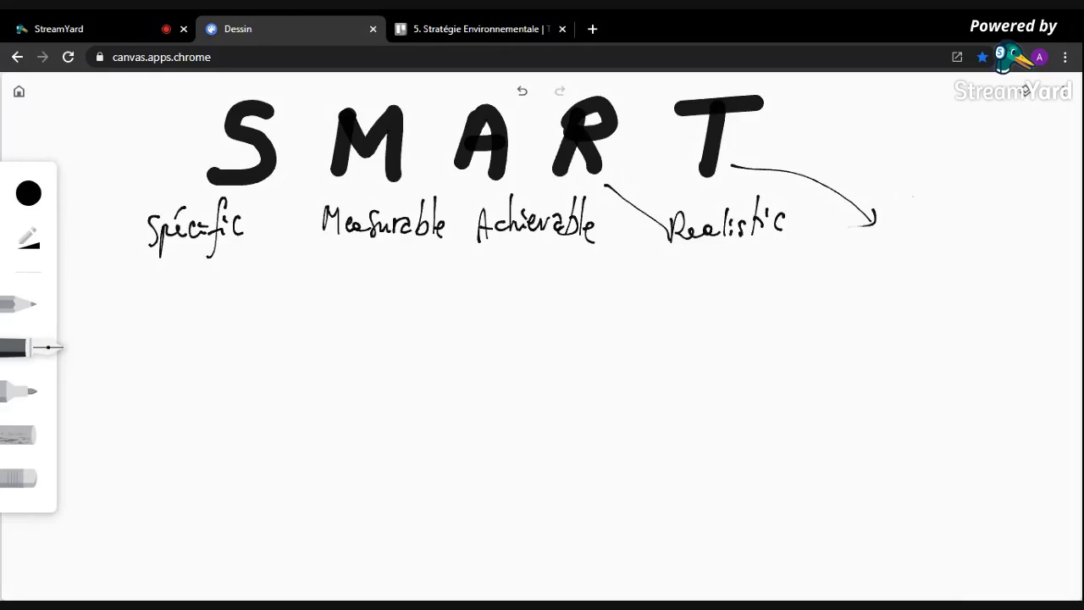
left_click_drag(896, 198, 924, 196)
mouse_move(901, 202)
left_mouse_down()
mouse_move(896, 232)
mouse_move(911, 234)
left_mouse_up()
mouse_move(923, 216)
left_mouse_down()
mouse_move(924, 227)
mouse_move(959, 230)
left_mouse_up()
left_click_drag(952, 225, 968, 223)
left_click_drag(974, 191, 982, 229)
left_click_drag(989, 219, 1021, 230)
left_click_drag(1043, 191, 1033, 232)
Step: Draw short downward arrows linking A, M and S to "Achievable", "Measurable" and "Spécific"
left_click_drag(478, 178, 491, 211)
left_click_drag(483, 208, 468, 209)
left_click_drag(362, 176, 362, 207)
left_click_drag(354, 196, 368, 195)
left_click_drag(248, 189, 243, 207)
left_click_drag(239, 198, 256, 203)
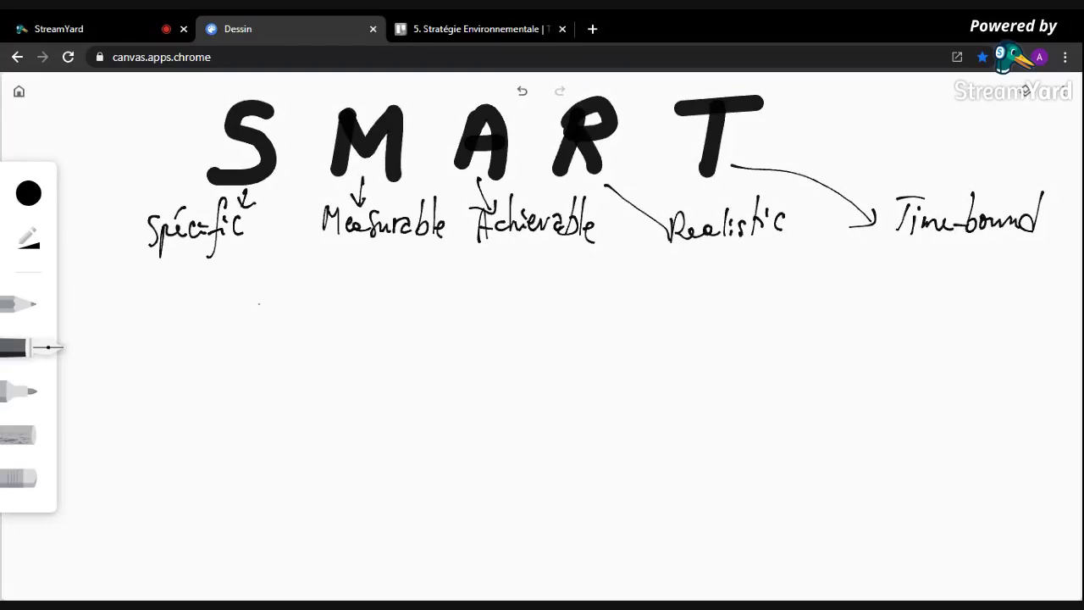
Step: Write the example "عملية تنظيف" beneath "Spécific", with "في الحي" and "نهار" beneath "Measurable"
mouse_move(260, 303)
left_mouse_down()
mouse_move(217, 326)
mouse_move(193, 315)
mouse_move(188, 337)
mouse_move(149, 322)
mouse_move(178, 303)
mouse_move(90, 320)
mouse_move(140, 322)
left_mouse_up()
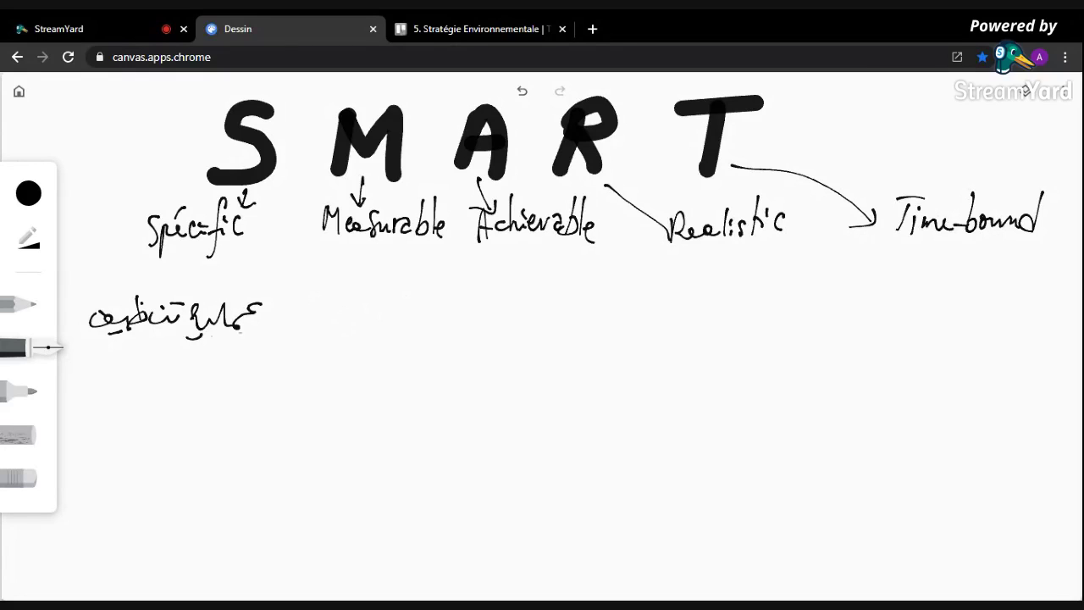
mouse_move(411, 302)
left_mouse_down()
mouse_move(397, 325)
mouse_move(415, 290)
left_mouse_up()
left_click_drag(385, 338, 401, 334)
left_click_drag(377, 288, 378, 308)
left_click_drag(373, 292, 329, 333)
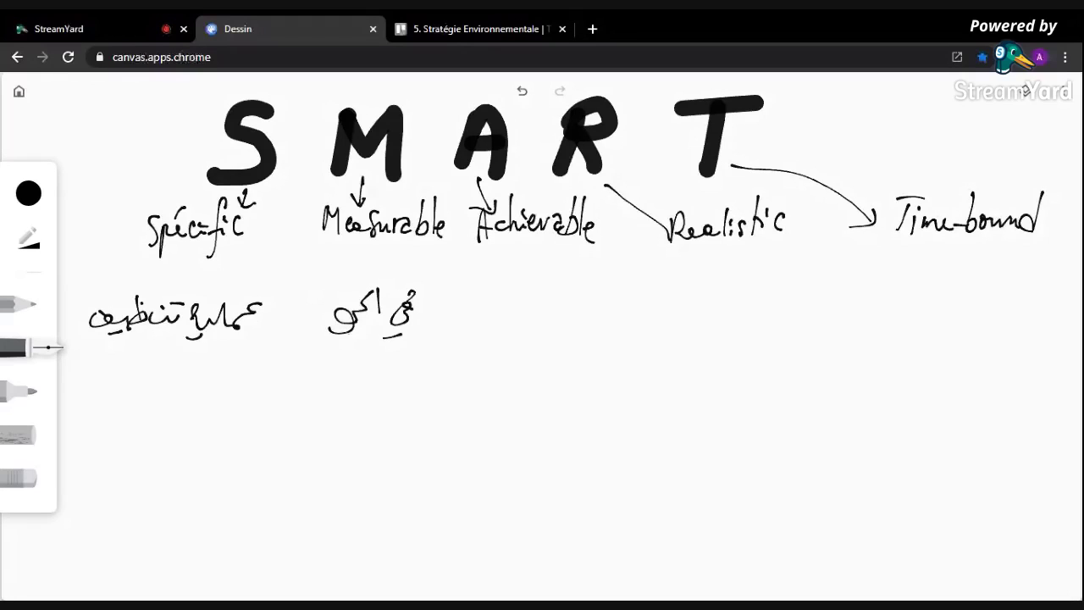
mouse_move(415, 363)
left_mouse_down()
mouse_move(389, 381)
mouse_move(381, 354)
mouse_move(331, 396)
left_mouse_up()
mouse_move(336, 342)
left_mouse_down()
mouse_move(332, 371)
mouse_move(290, 365)
mouse_move(290, 355)
left_mouse_up()
left_click_drag(313, 344, 311, 356)
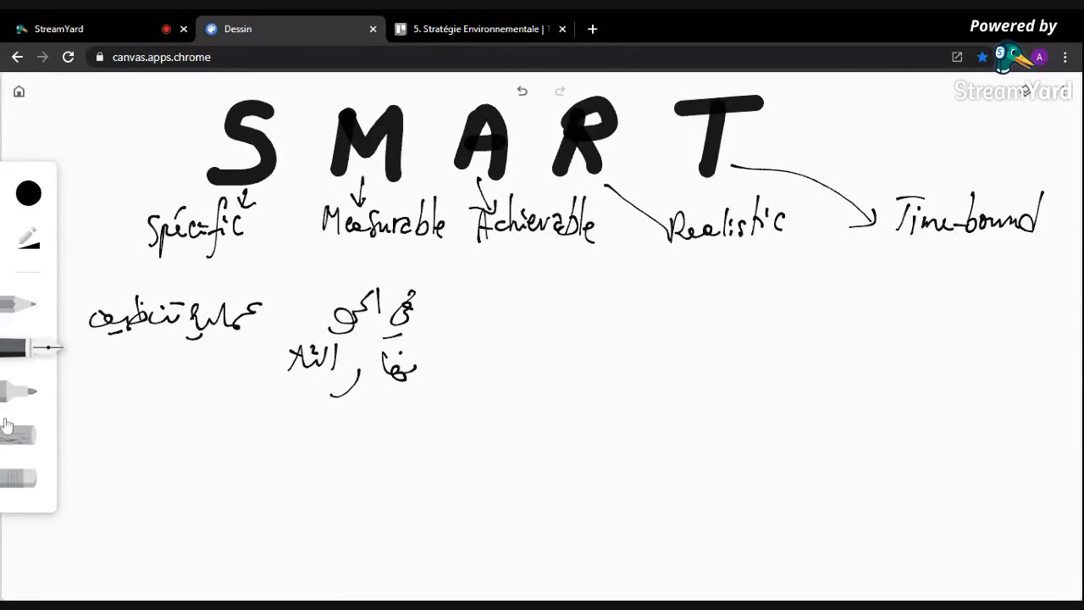
left_click(21, 478)
mouse_move(295, 345)
left_mouse_down()
mouse_move(337, 354)
mouse_move(329, 364)
left_mouse_up()
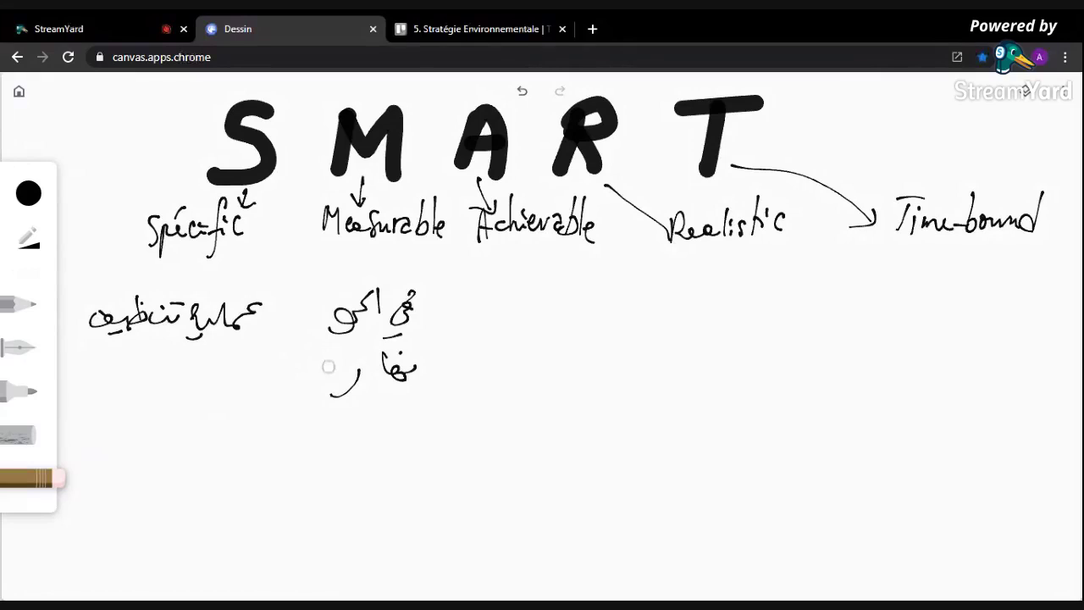
Step: Write "الجمعة" with the fine pen next to "نهار", and add the time line with "15 مساءً" below
left_click(26, 349)
mouse_move(332, 347)
left_mouse_down()
mouse_move(288, 376)
mouse_move(251, 365)
mouse_move(296, 380)
left_mouse_up()
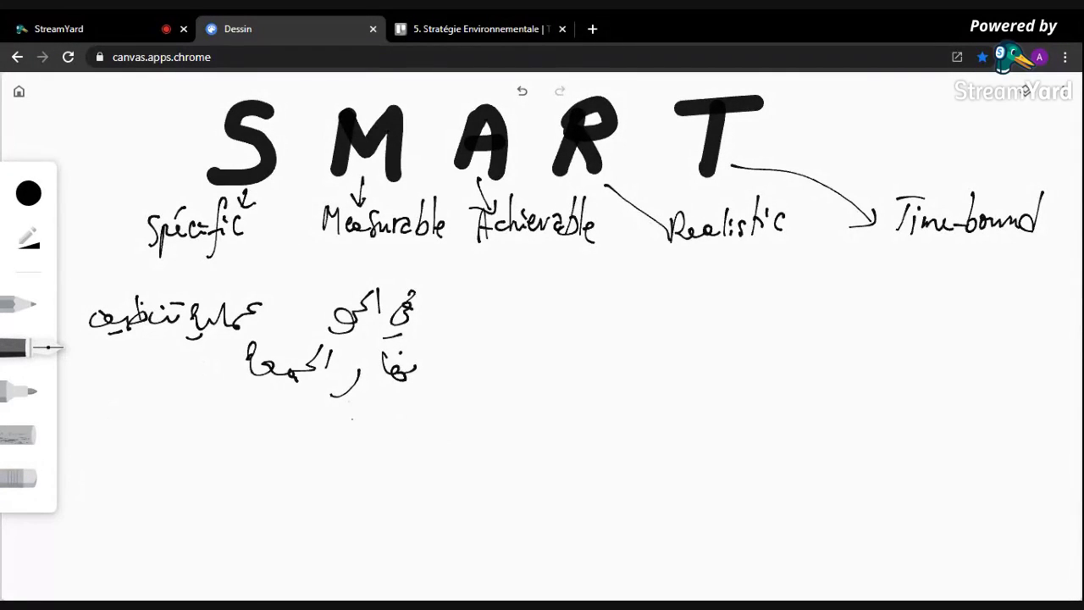
left_click_drag(414, 432, 342, 433)
left_click_drag(408, 413, 427, 410)
left_click_drag(301, 411, 302, 437)
left_click_drag(292, 409, 266, 432)
mouse_move(212, 427)
left_mouse_down()
mouse_move(219, 420)
mouse_move(220, 434)
left_mouse_up()
mouse_move(246, 411)
left_mouse_down()
mouse_move(232, 414)
mouse_move(242, 434)
mouse_move(137, 431)
left_mouse_up()
mouse_move(131, 418)
left_mouse_down()
mouse_move(116, 432)
mouse_move(129, 396)
left_mouse_up()
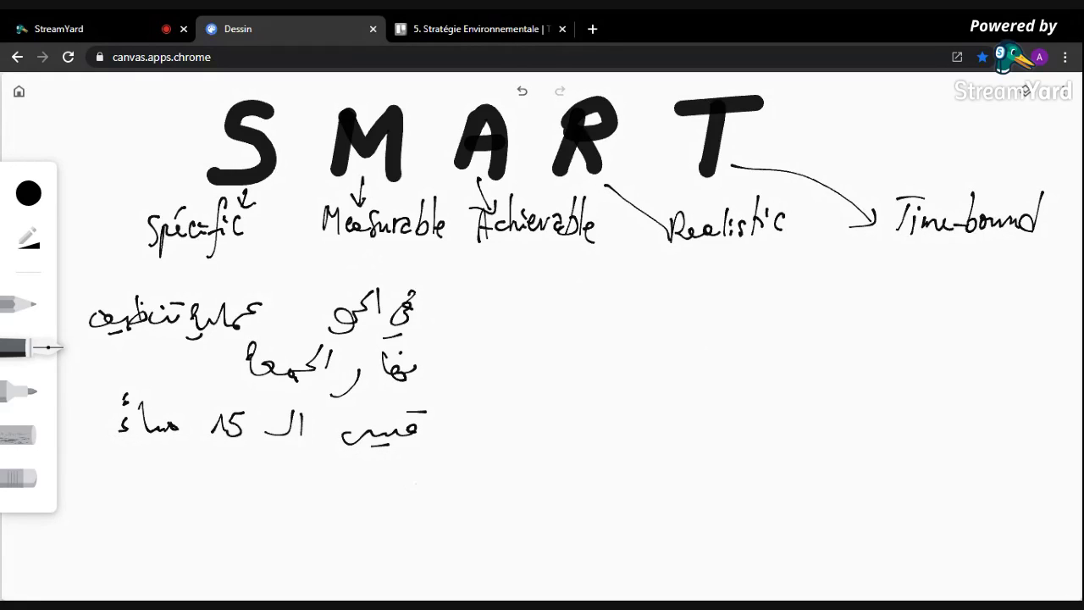
Step: Write "10 أكياس" below the time line and add "الحديقة" above "عملية تنظيف"
mouse_move(420, 470)
left_mouse_down()
mouse_move(419, 494)
mouse_move(378, 495)
mouse_move(379, 479)
mouse_move(332, 500)
left_mouse_up()
left_click(368, 485)
left_click(322, 492)
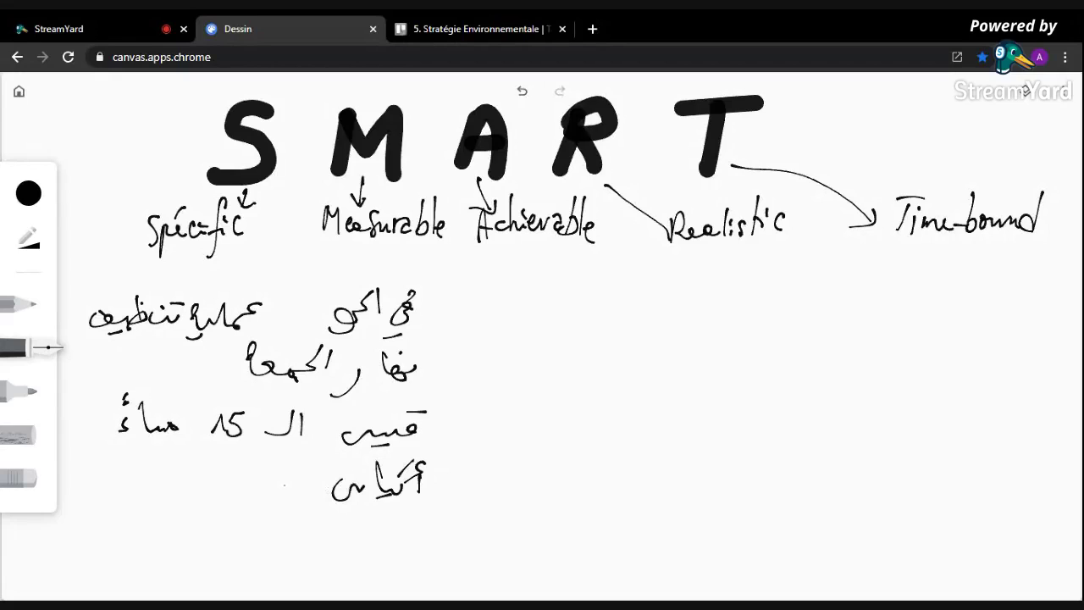
mouse_move(445, 471)
left_mouse_down()
mouse_move(443, 489)
mouse_move(470, 475)
left_mouse_up()
mouse_move(130, 265)
left_mouse_down()
mouse_move(130, 278)
mouse_move(71, 283)
mouse_move(83, 293)
left_mouse_up()
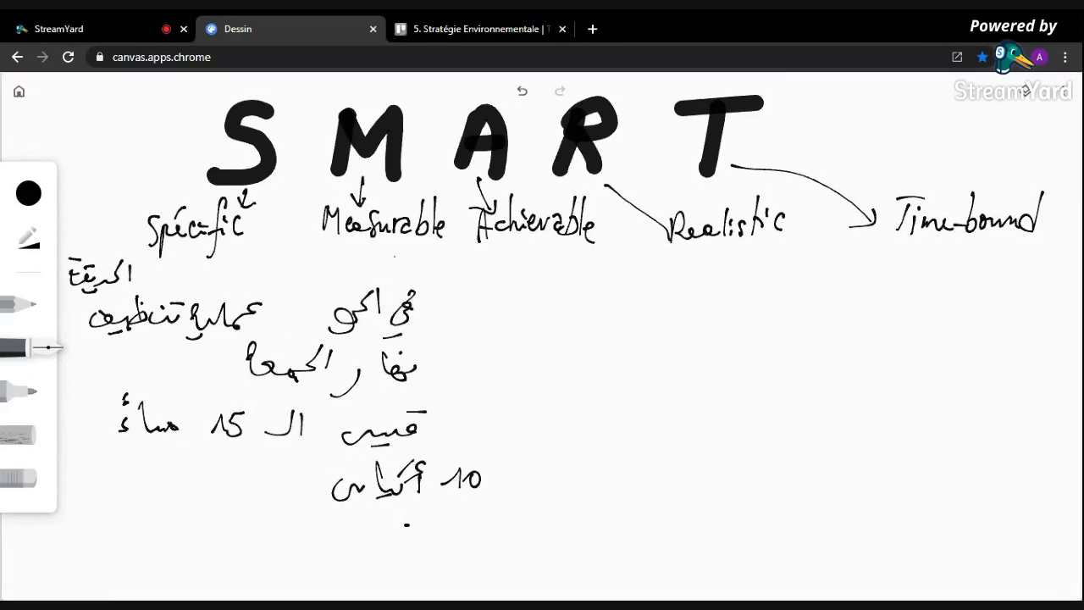
Step: Write "Où ?", "Quand ?" and "Comment ?" in a column beneath "Achievable", and draw an arrow from "Time-bound" toward them
mouse_move(566, 305)
left_mouse_down()
mouse_move(556, 323)
mouse_move(590, 317)
mouse_move(590, 327)
left_mouse_up()
left_click_drag(606, 293, 613, 326)
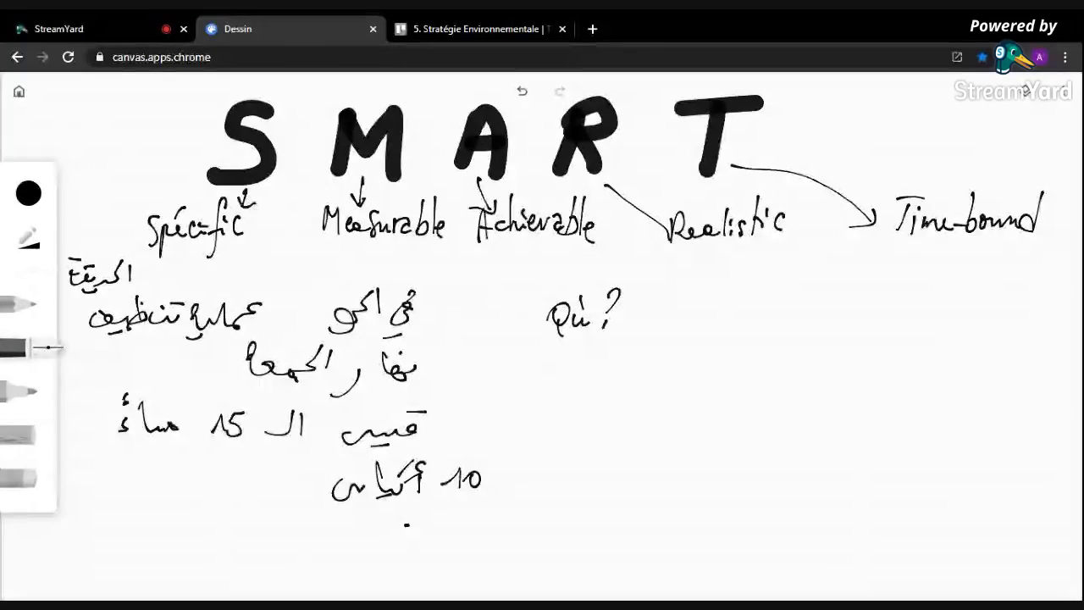
mouse_move(557, 361)
left_mouse_down()
mouse_move(555, 391)
mouse_move(625, 376)
left_mouse_up()
mouse_move(942, 239)
left_mouse_down()
mouse_move(818, 306)
mouse_move(777, 315)
left_mouse_up()
left_click_drag(788, 305, 795, 325)
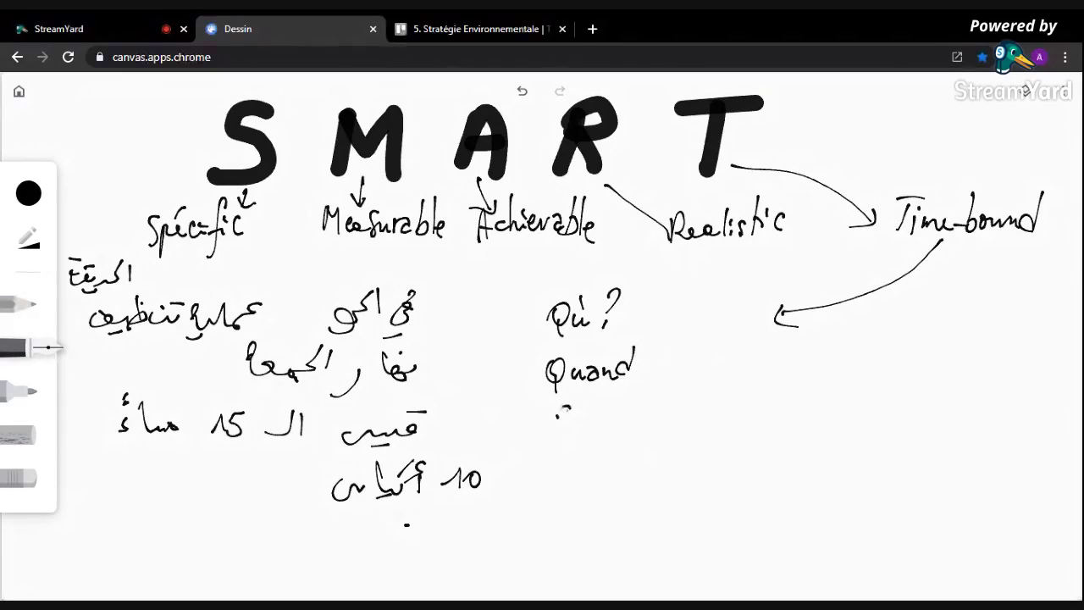
mouse_move(569, 407)
left_mouse_down()
mouse_move(549, 420)
mouse_move(661, 421)
mouse_move(683, 398)
left_mouse_up()
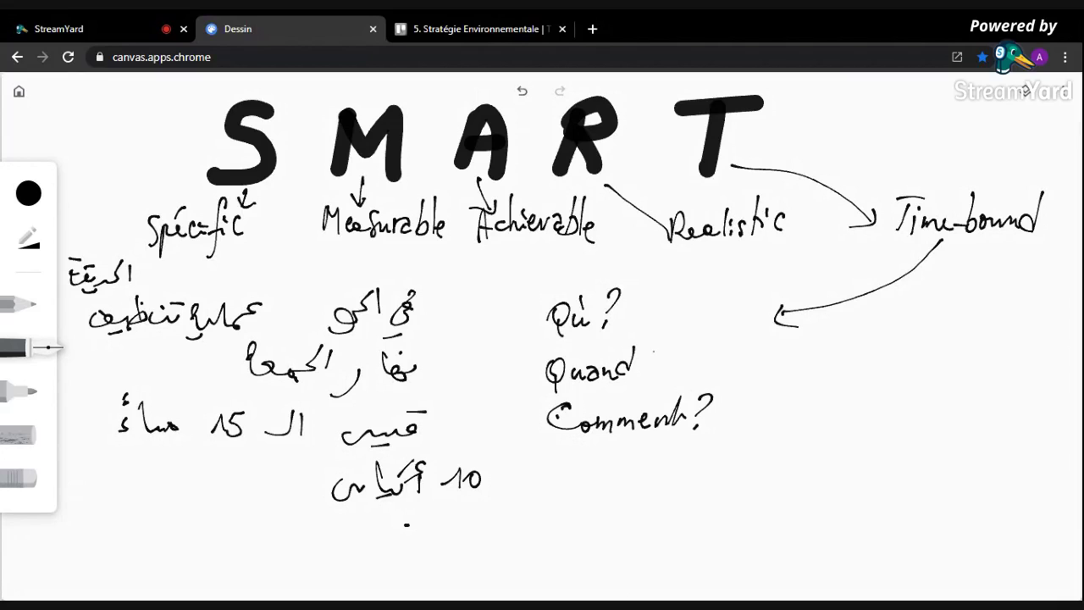
left_click_drag(654, 343, 661, 359)
left_click(653, 378)
Step: Draw an arrow from "Comment ?" to the 10, and lines down from "Realistic", "Achievable" and "Measurable", underlining the last two words
mouse_move(555, 435)
left_mouse_down()
mouse_move(508, 470)
mouse_move(527, 481)
mouse_move(499, 479)
mouse_move(504, 472)
left_mouse_up()
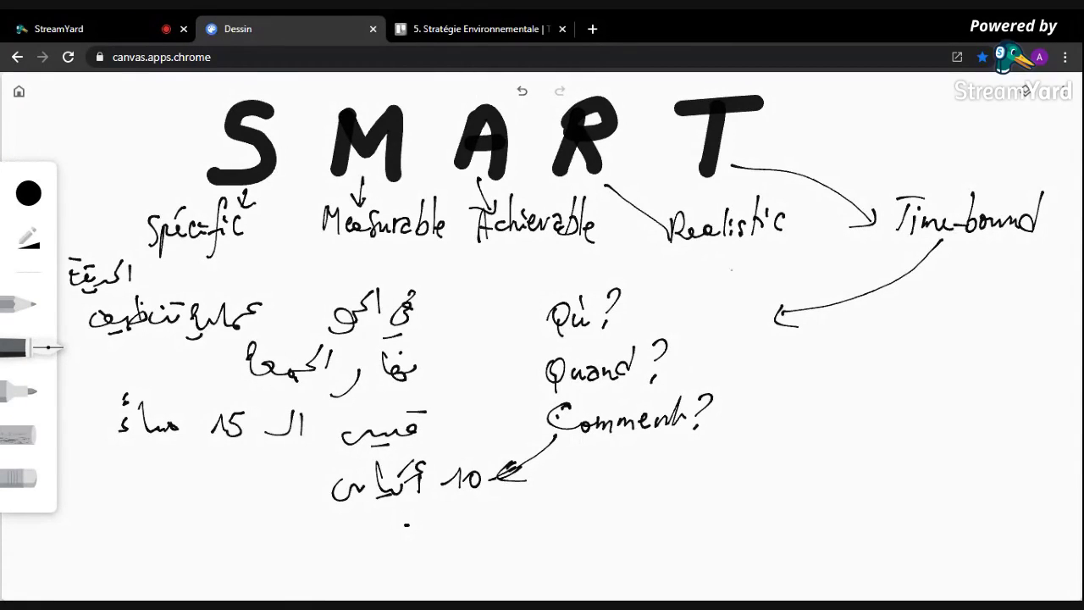
left_click_drag(730, 241, 711, 339)
mouse_move(474, 246)
left_mouse_down()
mouse_move(555, 248)
mouse_move(501, 330)
left_mouse_up()
mouse_move(318, 242)
left_mouse_down()
mouse_move(446, 241)
mouse_move(462, 373)
left_mouse_up()
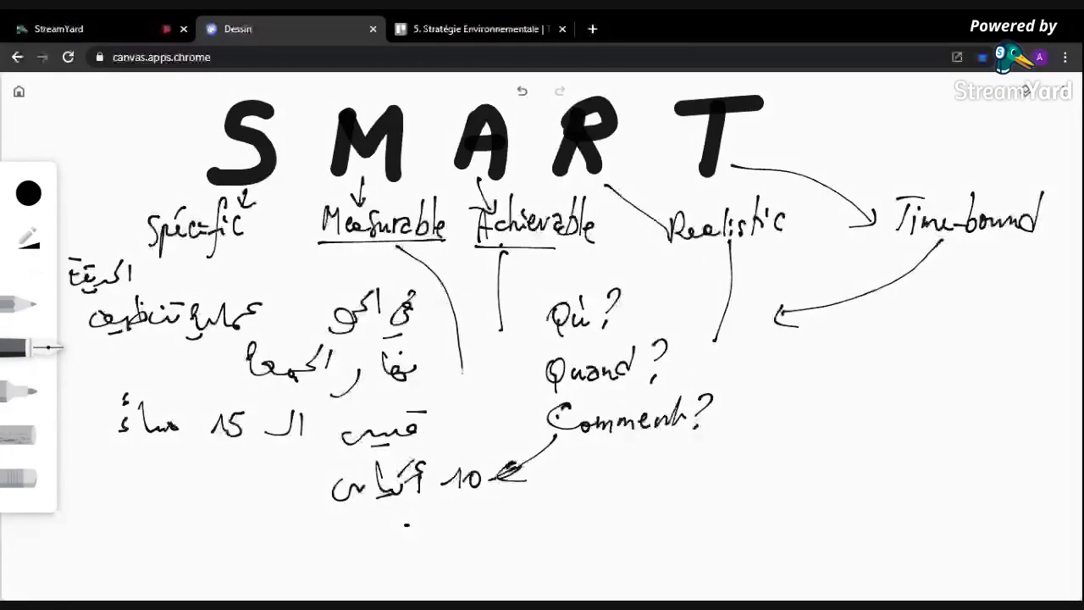
Step: Double-underline the 10 and write the alternative quantities "20" and "500" beside the bags line
left_click_drag(454, 505, 474, 502)
left_click_drag(436, 517, 474, 512)
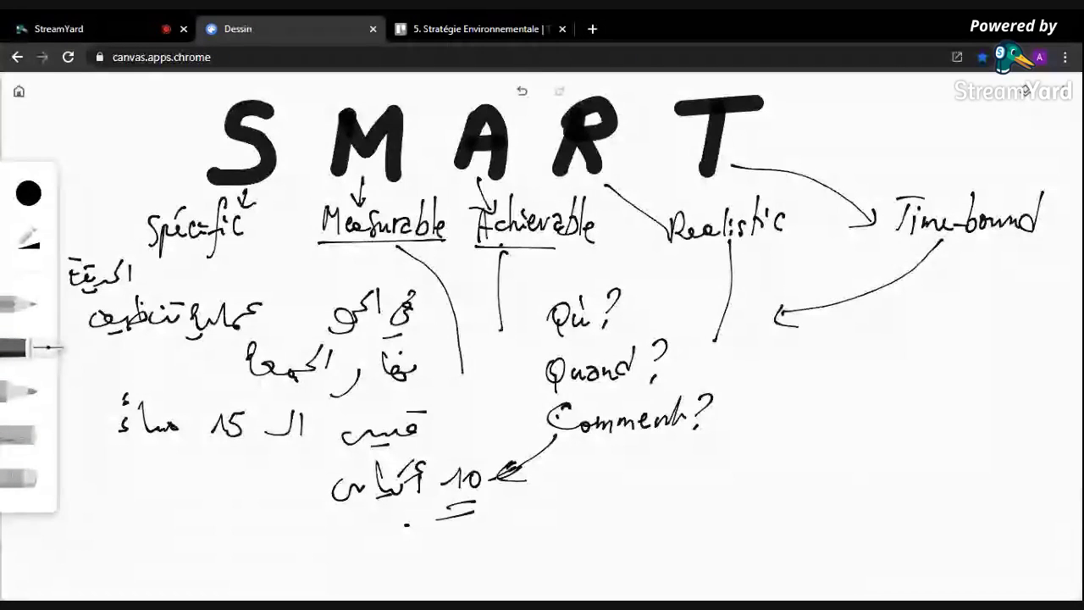
left_click_drag(284, 508, 252, 520)
mouse_move(159, 486)
left_mouse_down()
mouse_move(169, 510)
mouse_move(188, 499)
left_mouse_up()
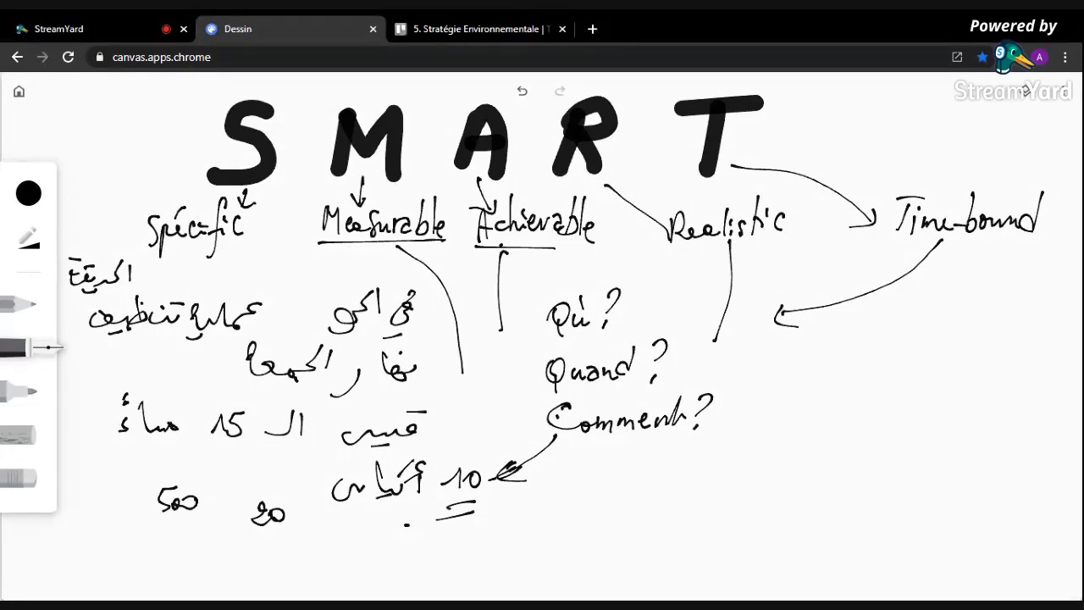
Step: Switch to the Trello board "5. Stratégie Environnementale" and add the card "تنظيف حديقة الحي" to the "A Faire" list
left_click(453, 28)
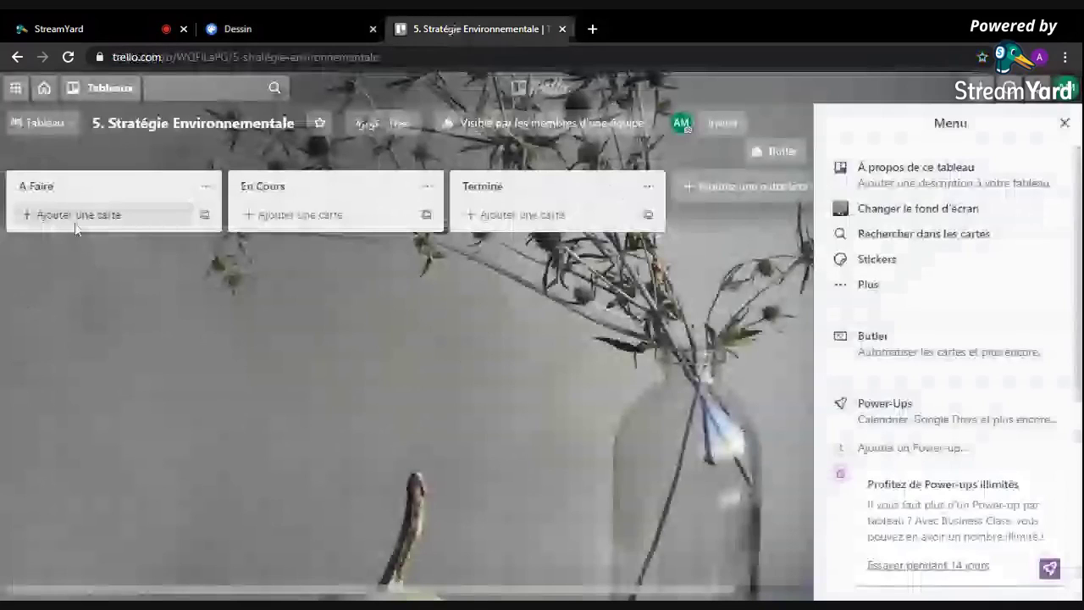
left_click(111, 217)
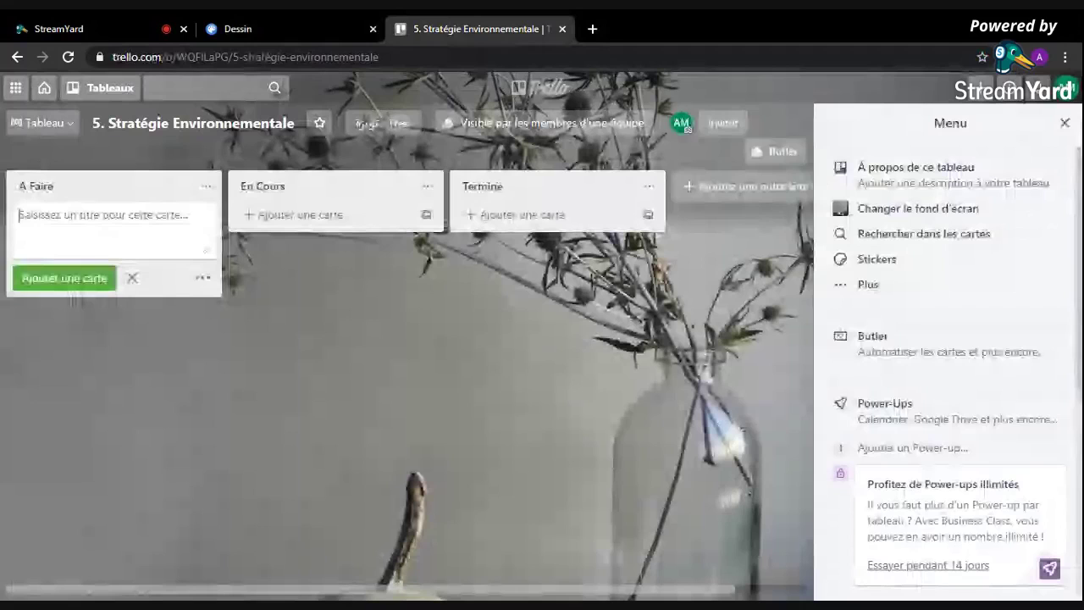
type("b")
key("BackSpace")
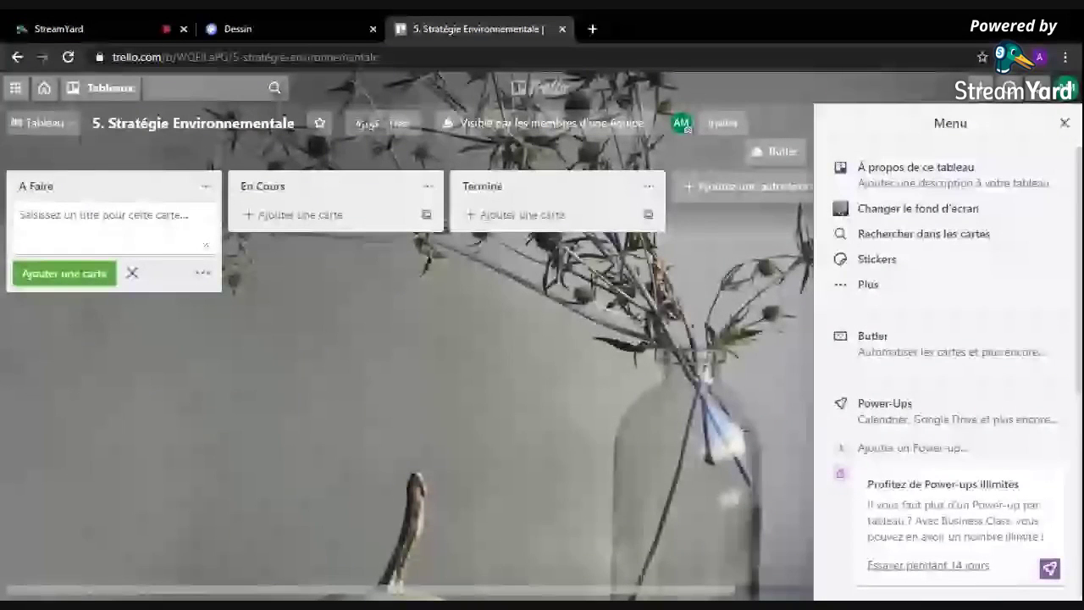
type("تس")
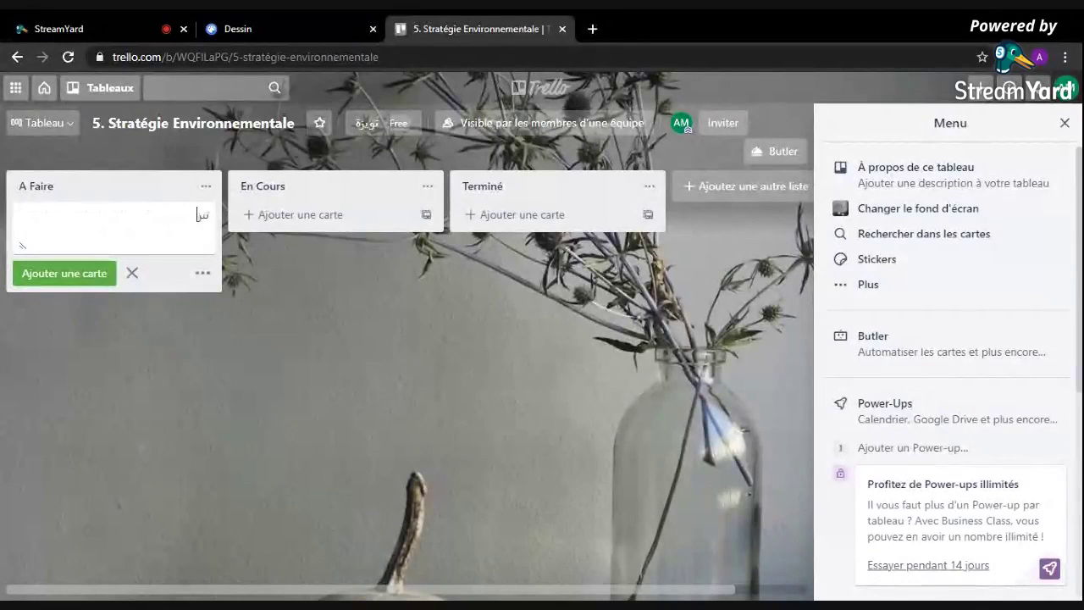
type("ظيف حديقة الحي")
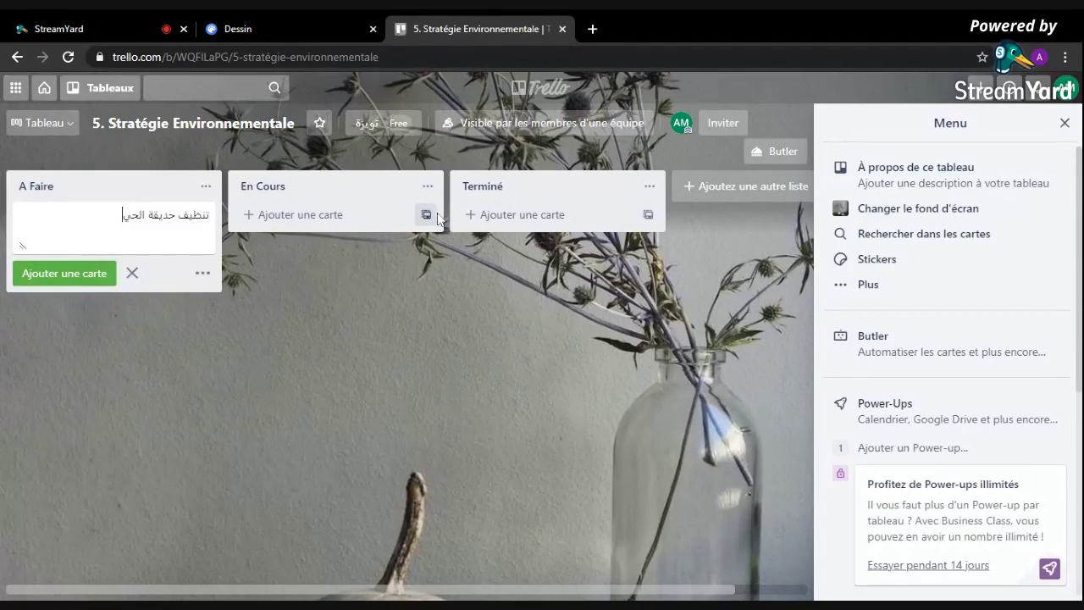
left_click(64, 273)
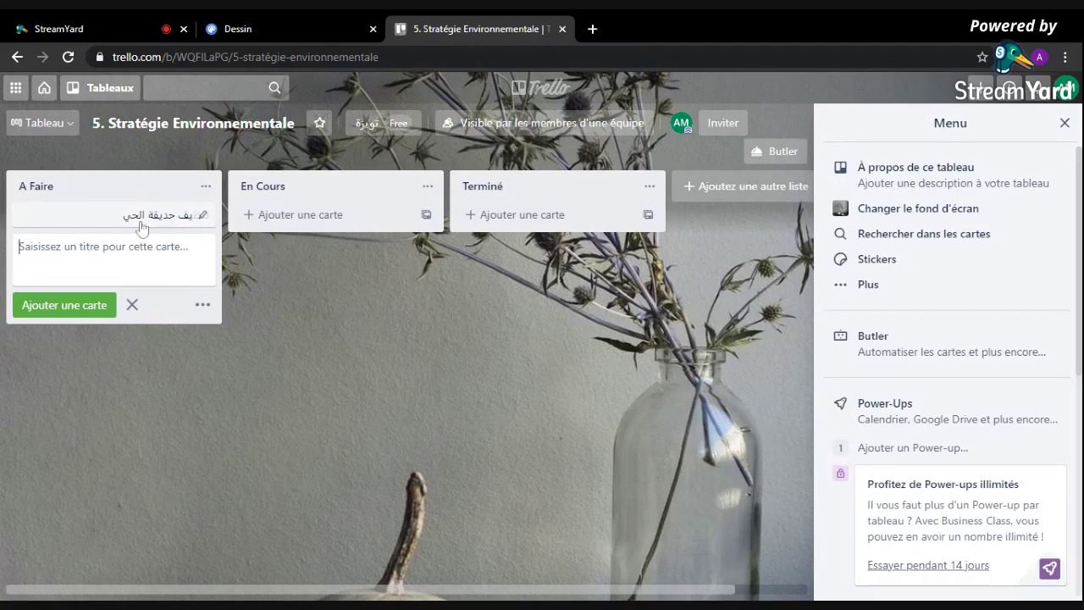
Step: Move the "تنظيف حديقة الحي" card through "En Cours" to "Terminé", and archive it
left_click_drag(141, 214, 298, 215)
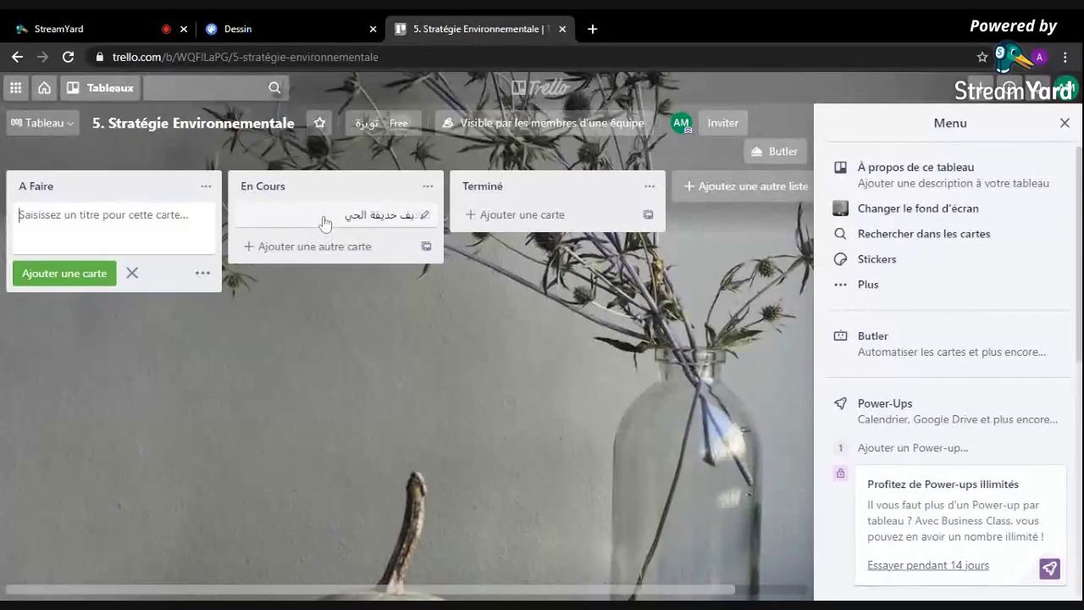
left_click_drag(324, 221, 575, 217)
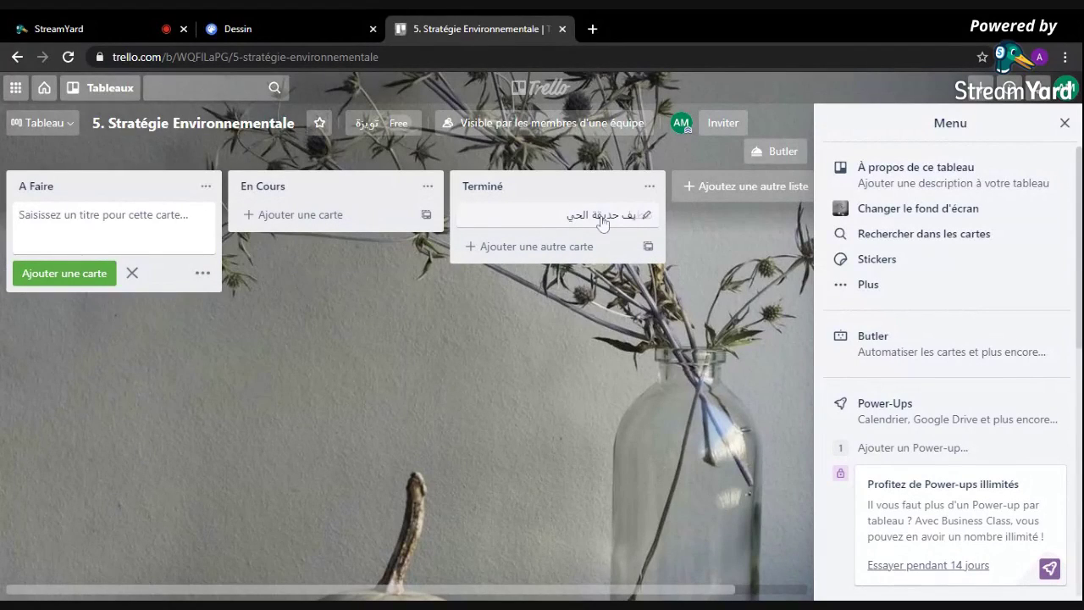
left_click(602, 218)
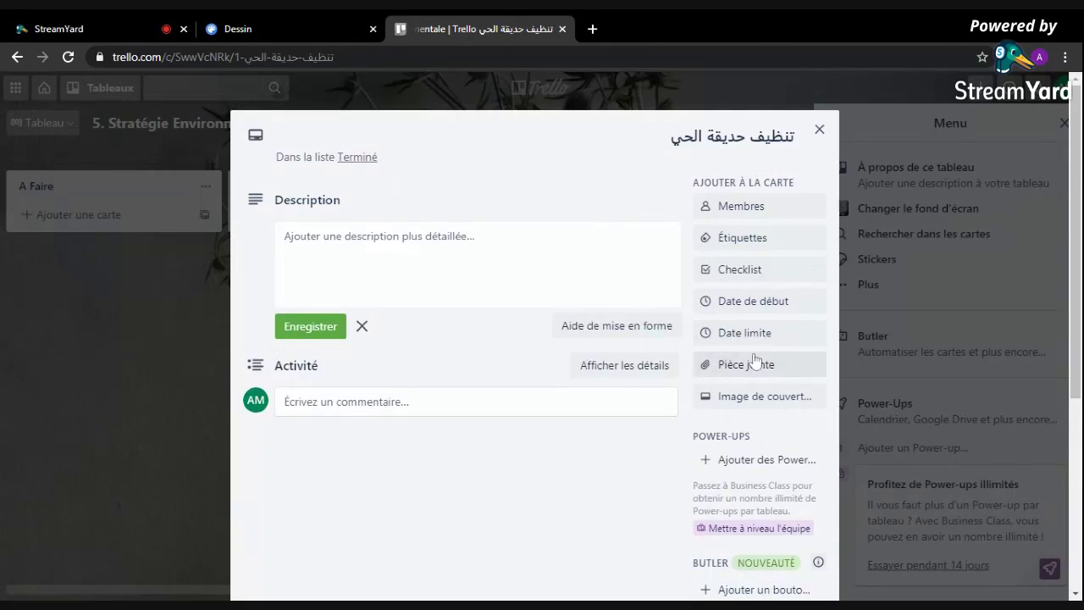
scroll(757, 363, "down", 3)
scroll(756, 363, "down", 2)
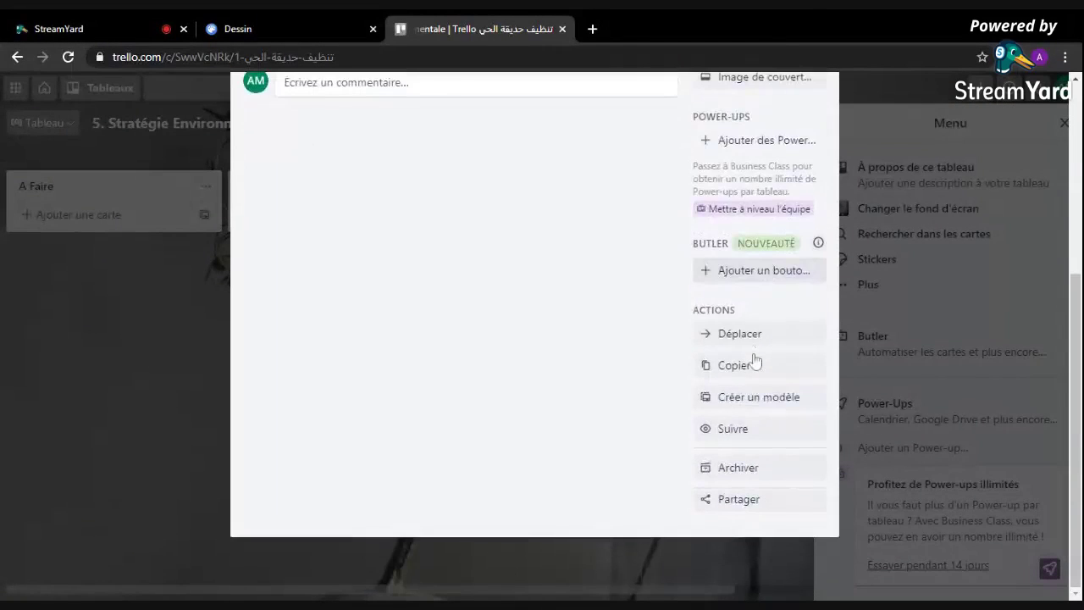
left_click(722, 479)
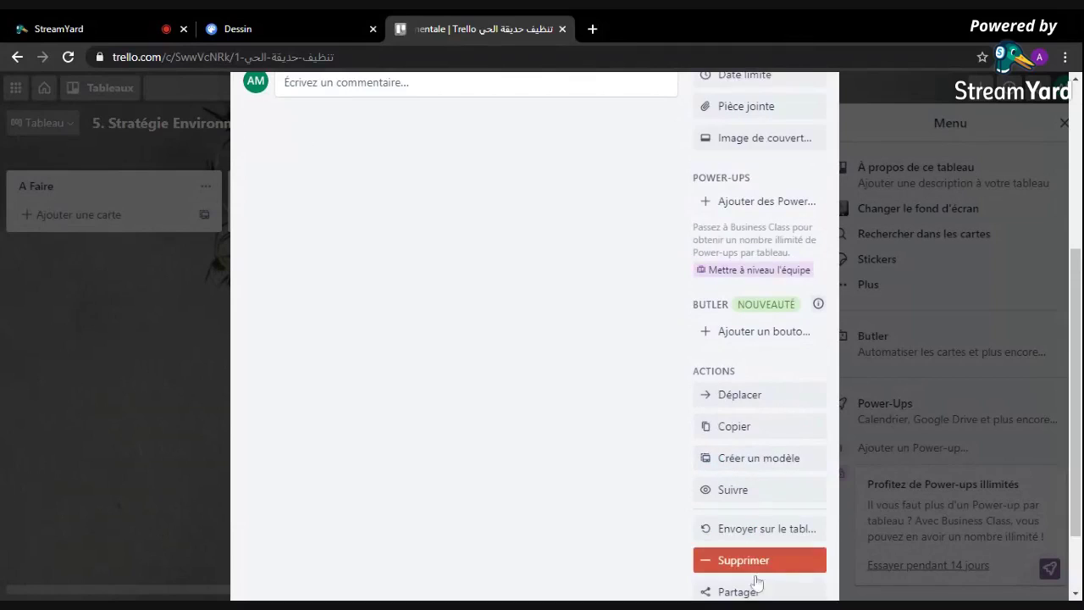
scroll(585, 426, "down", 2)
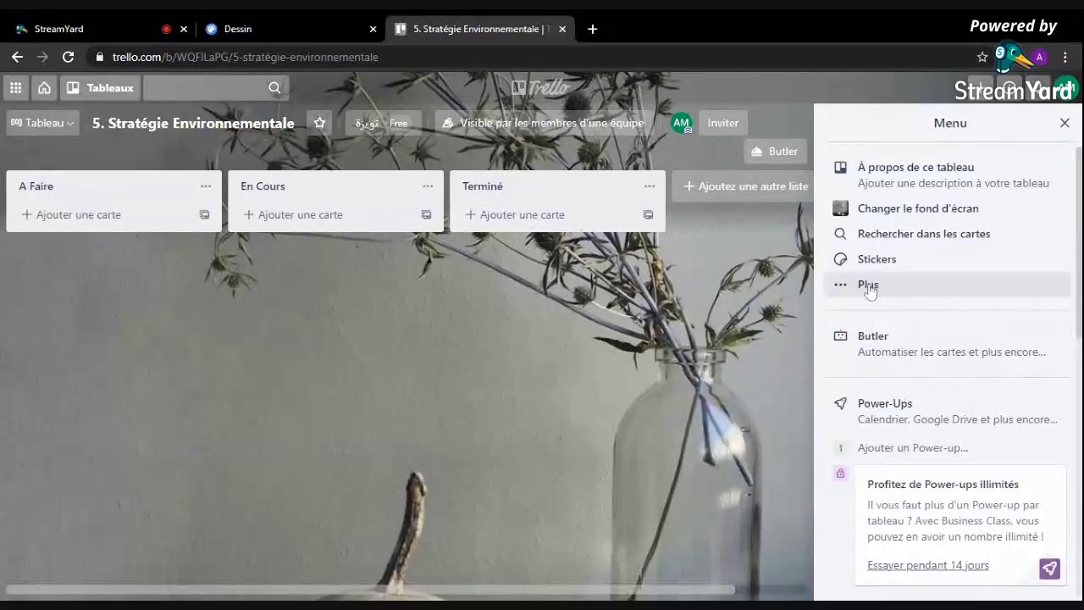
left_click(649, 186)
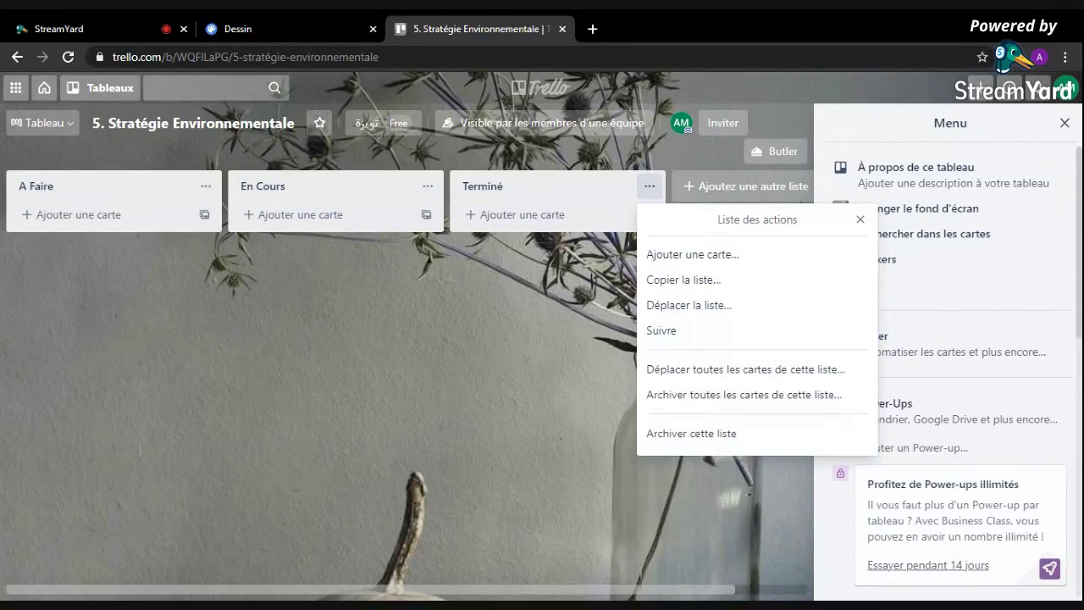
left_click(520, 311)
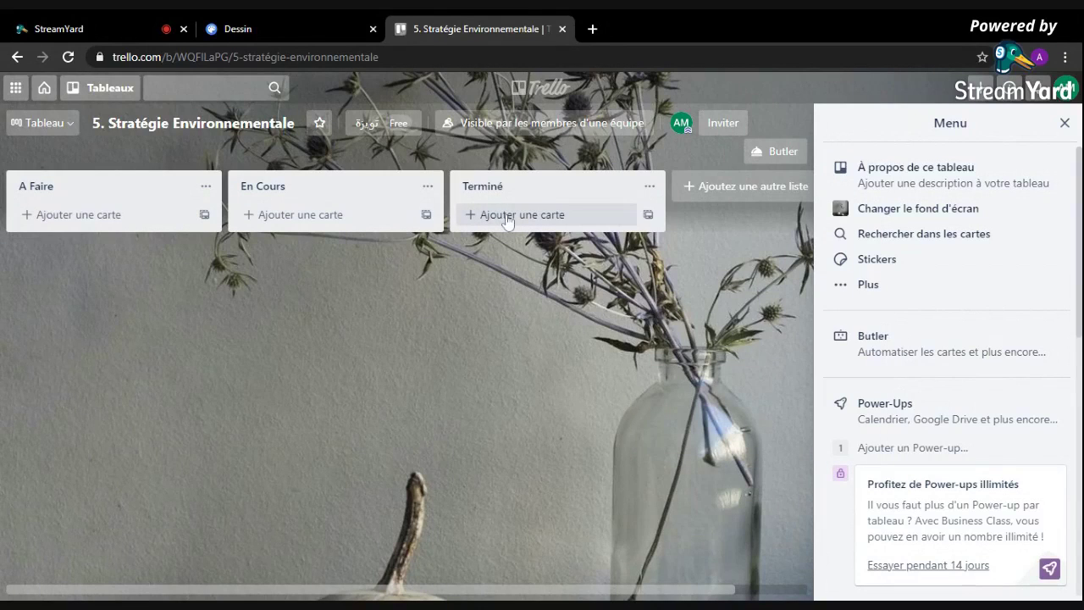
left_click(876, 288)
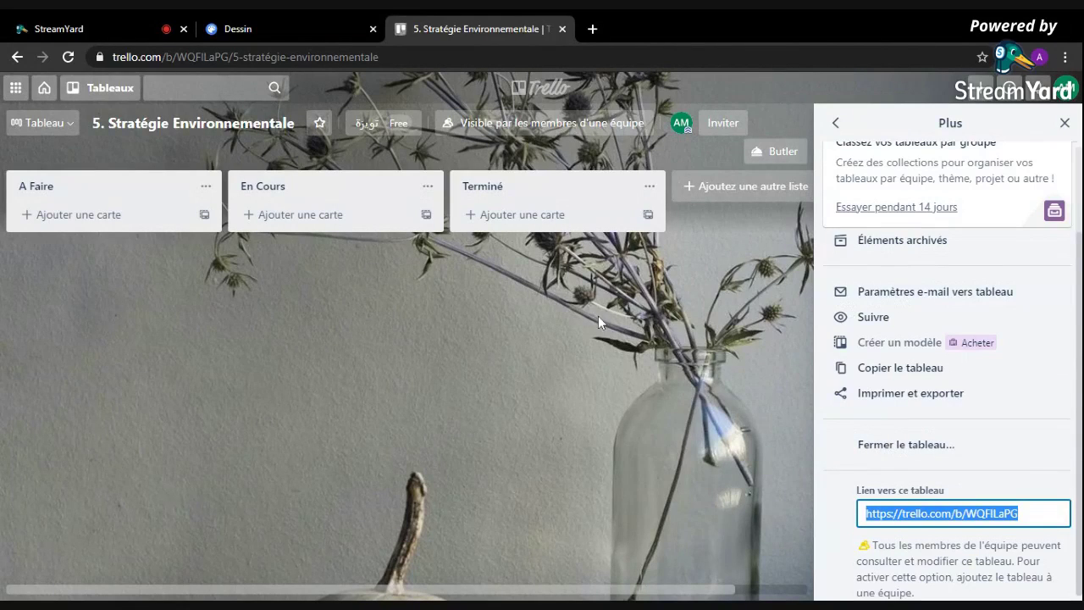
scroll(903, 243, "right", 2)
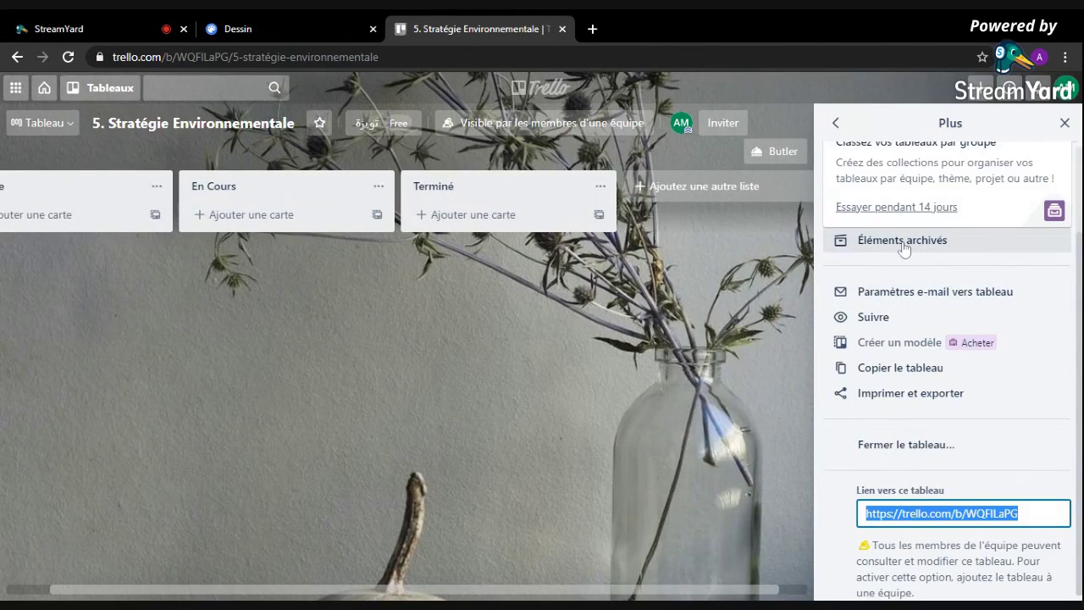
left_click(598, 190)
key("Escape")
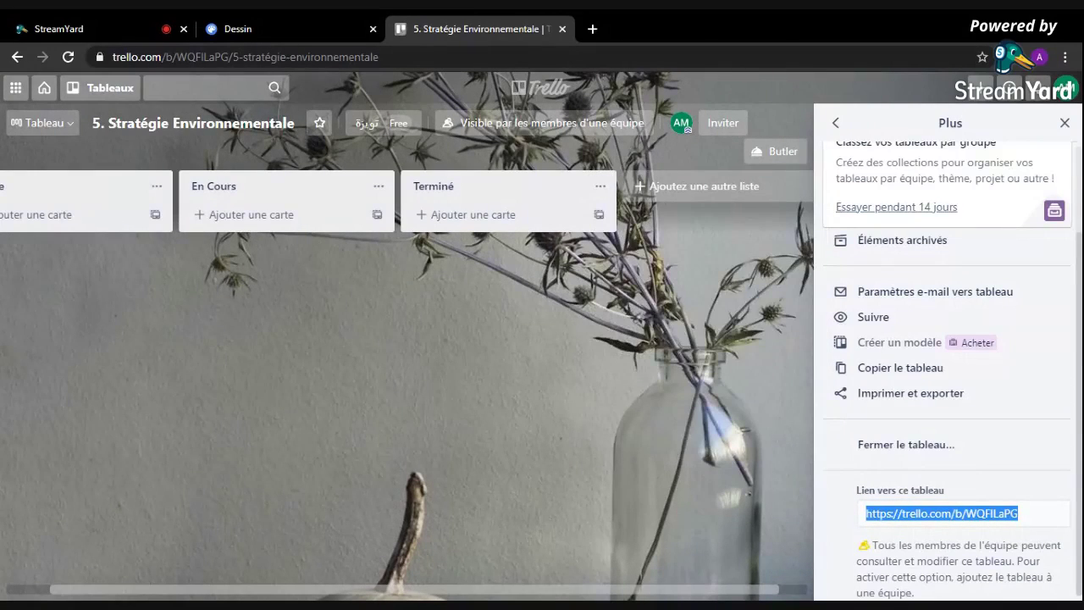
left_click(1064, 124)
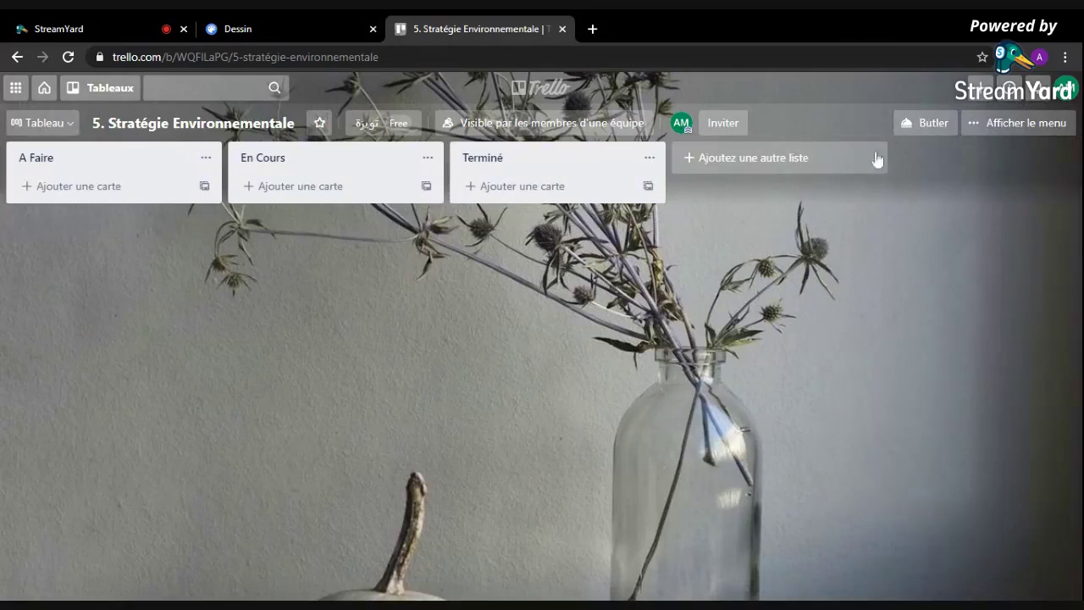
Step: Restore the archived card "تنظيف حديقة الحي" to the board and move it from "Terminé" to "A Faire"
left_click(1005, 123)
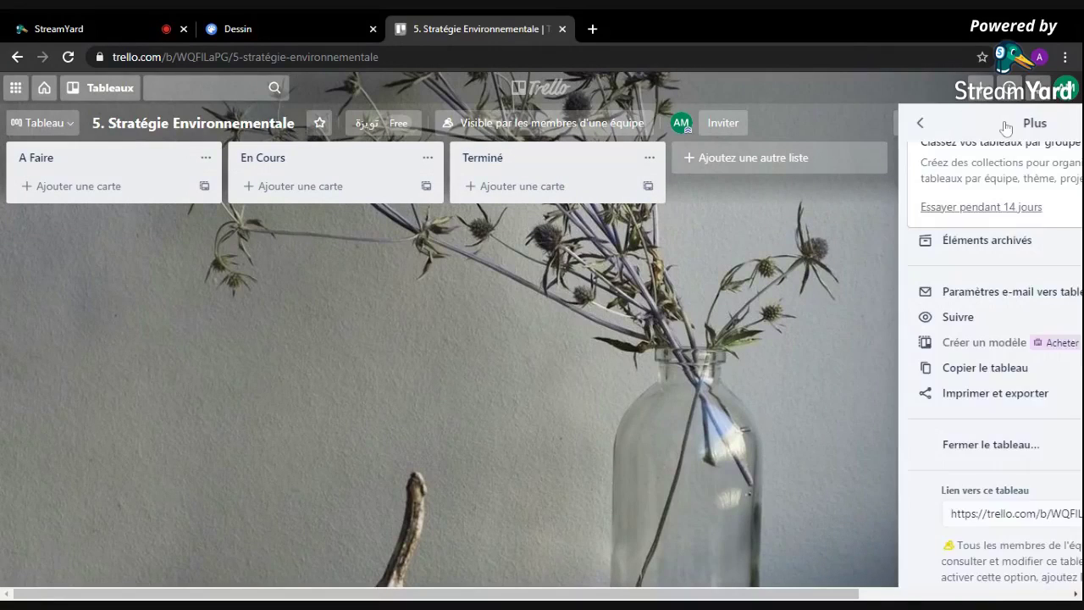
left_click(885, 244)
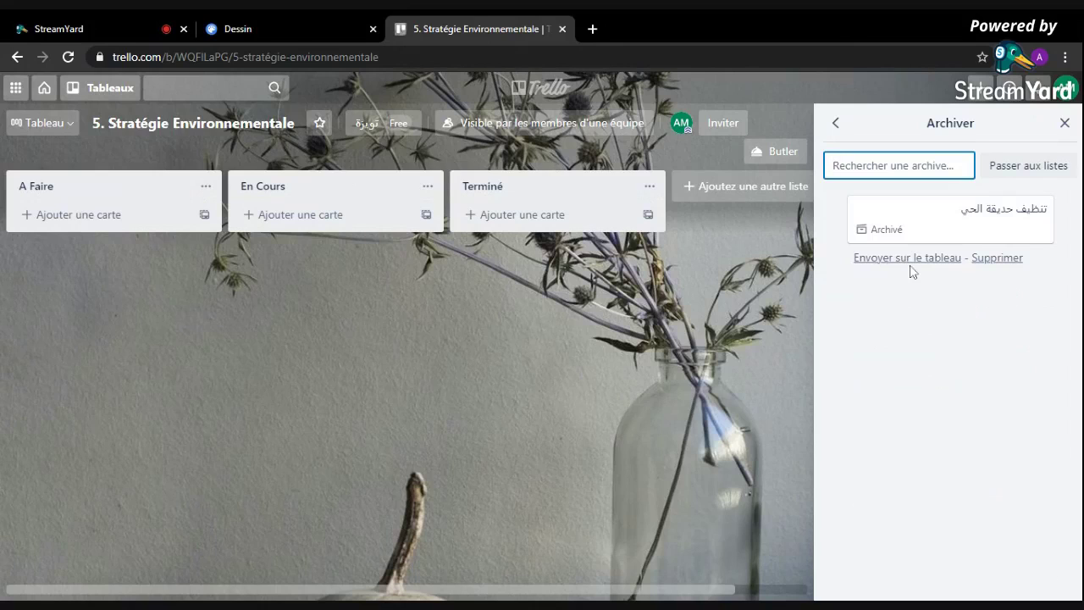
left_click(911, 264)
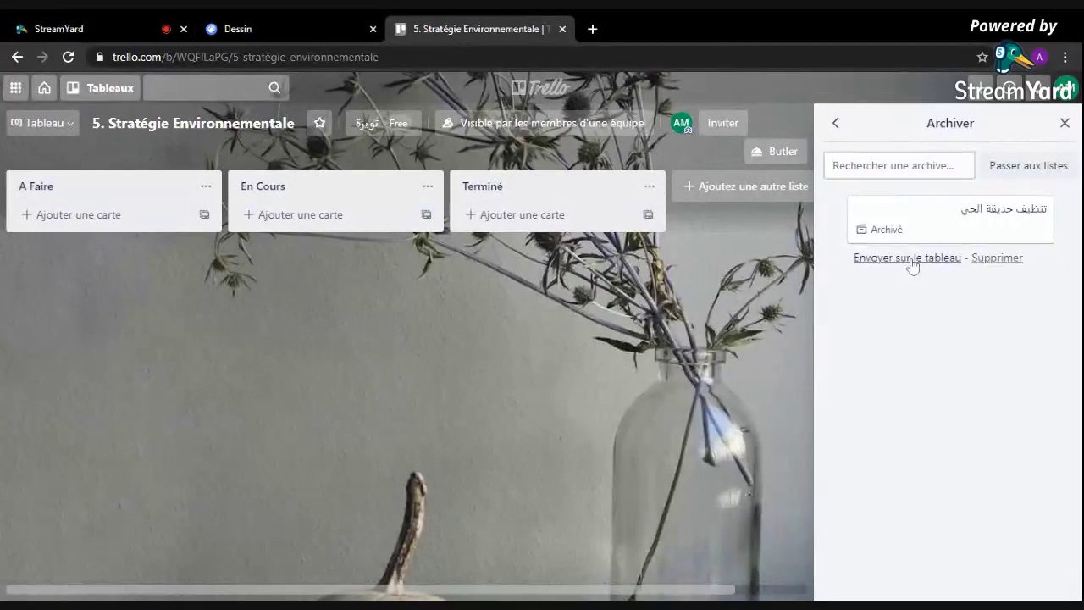
left_click(1064, 123)
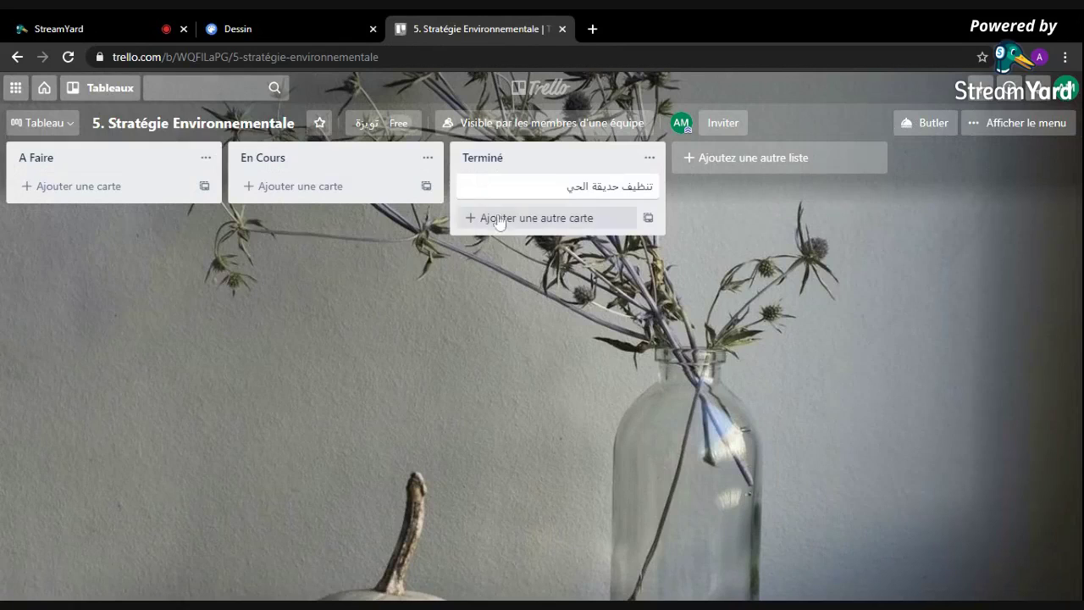
left_click_drag(525, 198, 100, 203)
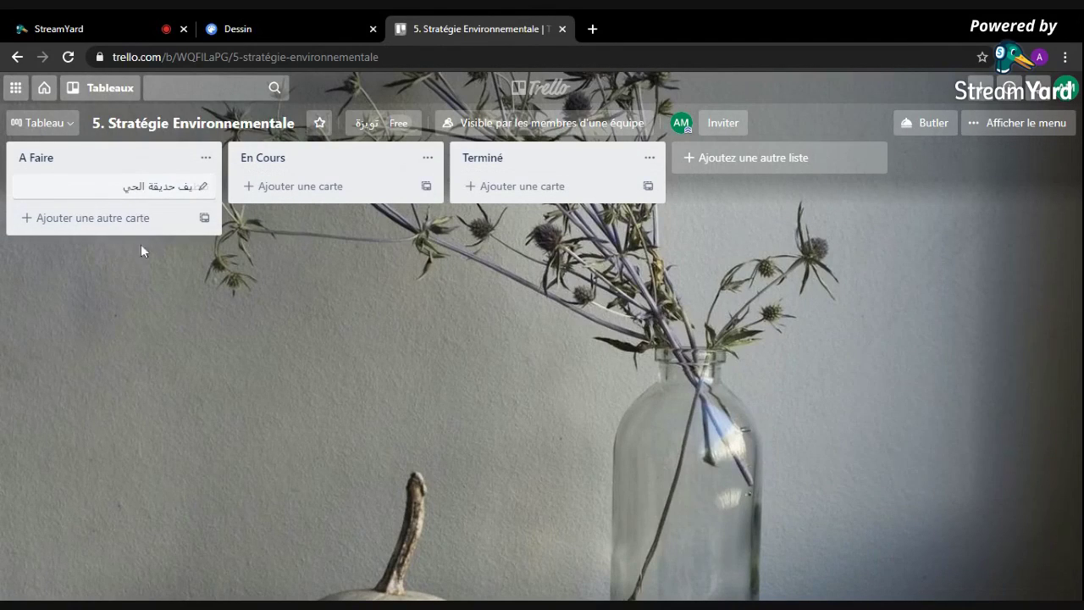
Step: Open the "تنظيف حديقة الحي" card and start its description with the right-to-left line "عملية تنظيف حديقة الحي"
left_click(155, 190)
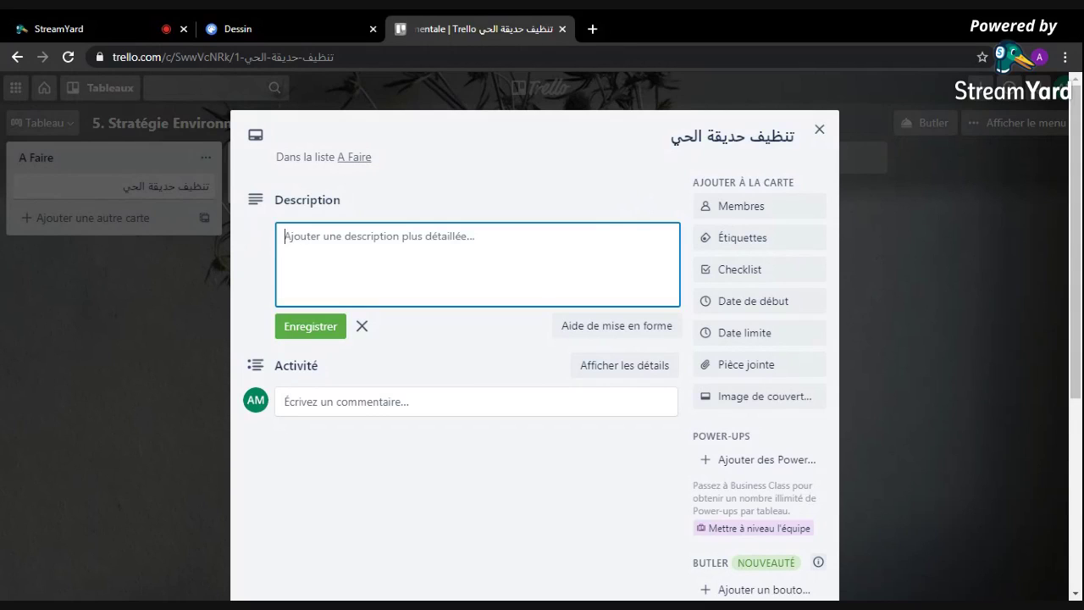
type("عملية")
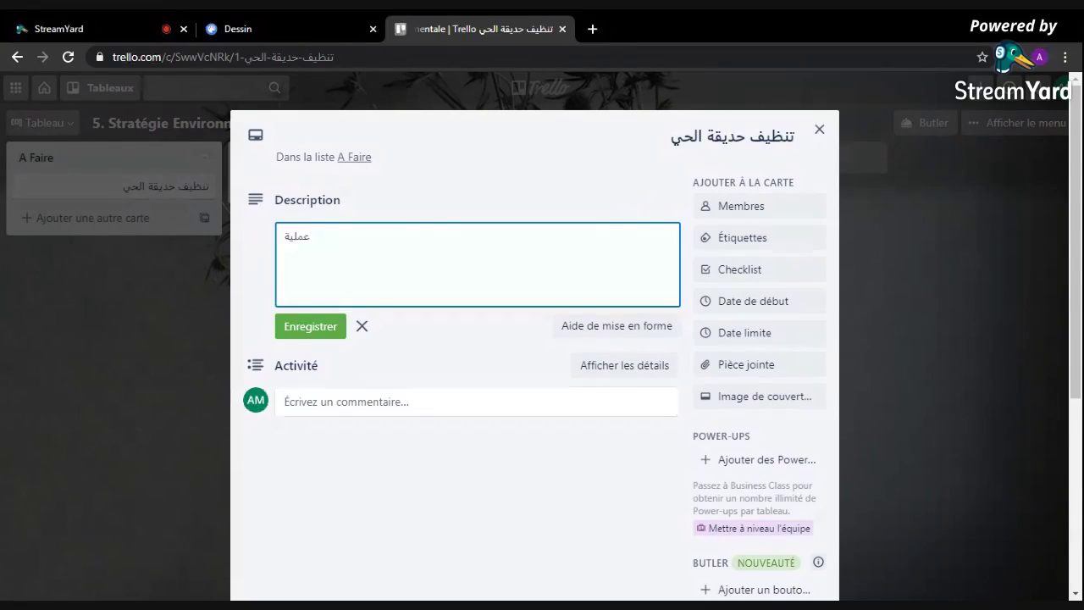
type(" تنظيف حدقة الحي")
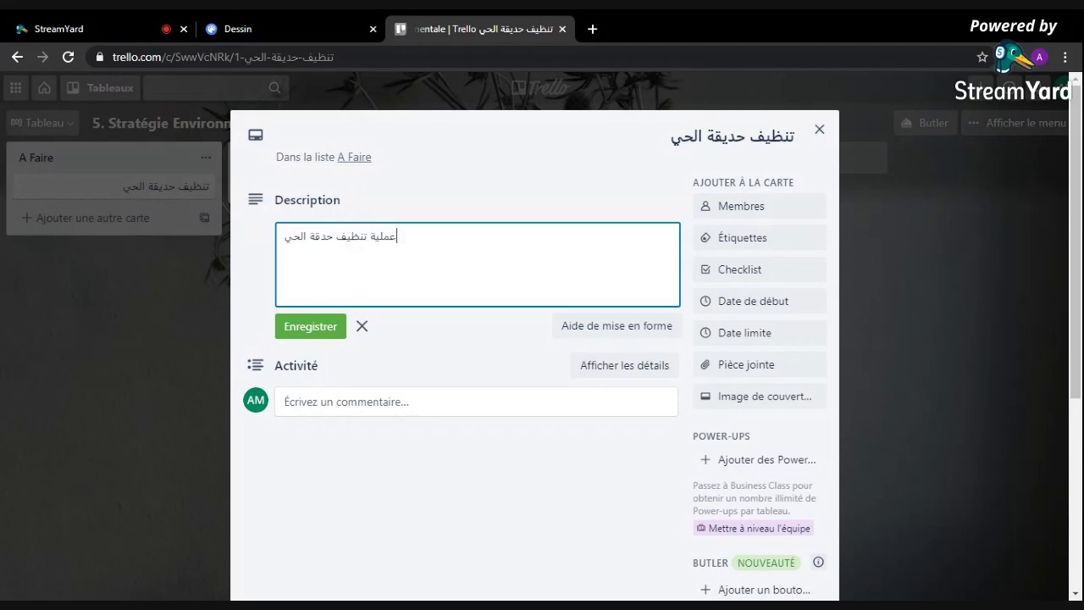
key("ctrl+shift")
key("Right")
key("Right")
key("Right")
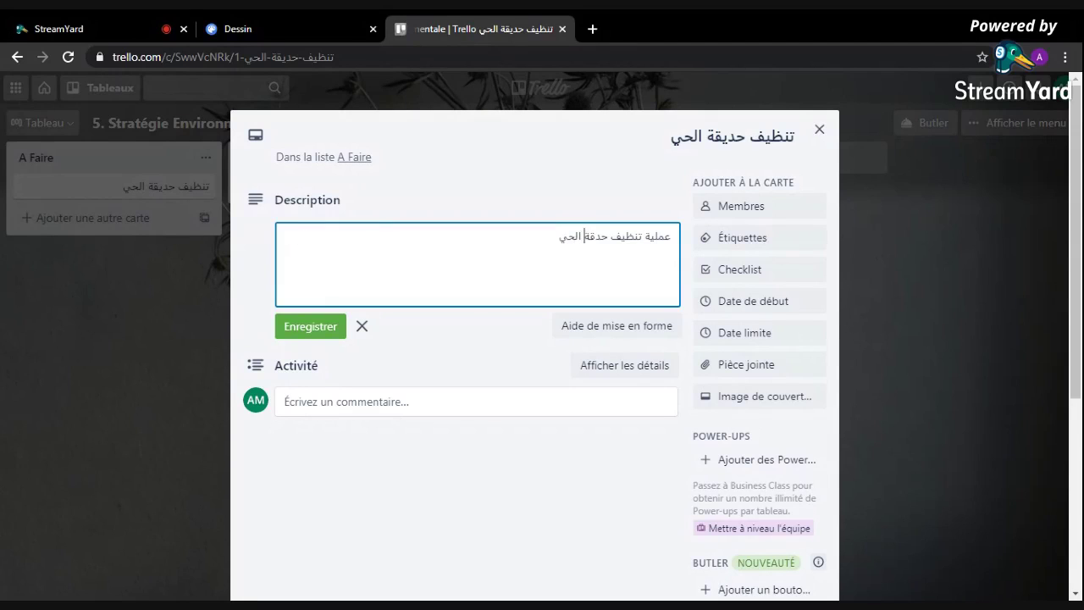
key("Right")
type("ي")
Step: Add the date line "متى: يوم الجمعة 22 ديسمبر 2020" to the card's description
key("Return")
type("متى: يوم الجمعة 10")
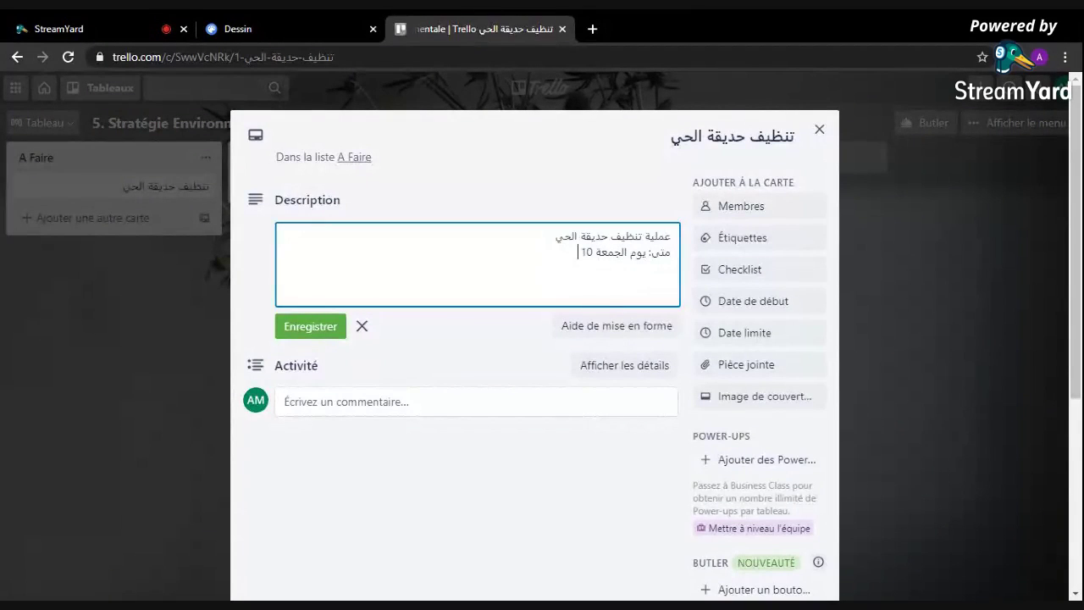
key("BackSpace")
key("BackSpace")
key("BackSpace")
type("22 ديمبر")
key("BackSpace")
key("BackSpace")
key("BackSpace")
type("سمبر 2020")
Step: Add the description lines "أين: الحديقة" for the place and "من يشارك: فريق التنظيف" for the participants
key("Return")
type("أين: الحديقة")
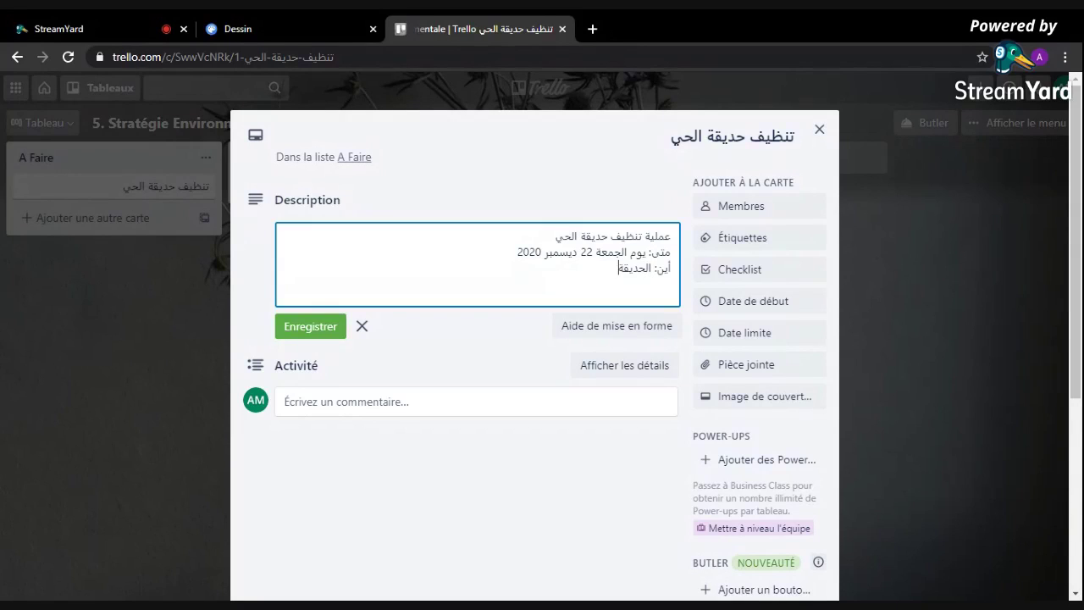
key("Return")
type("من يشارك: فريق التنظيف")
Step: Add the lines "ماذا يلزم: الأكياس..." and "الوقت: على الساعة الثالثة" to the description and save it
key("Return")
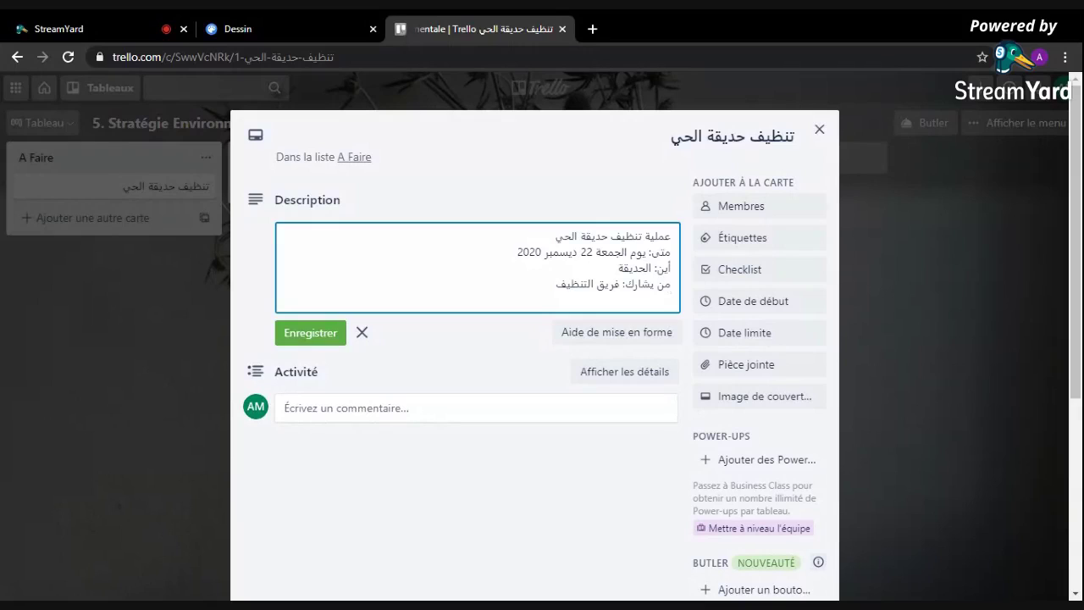
type("ماذا يلزم")
type(": الأكياس...")
key("Return")
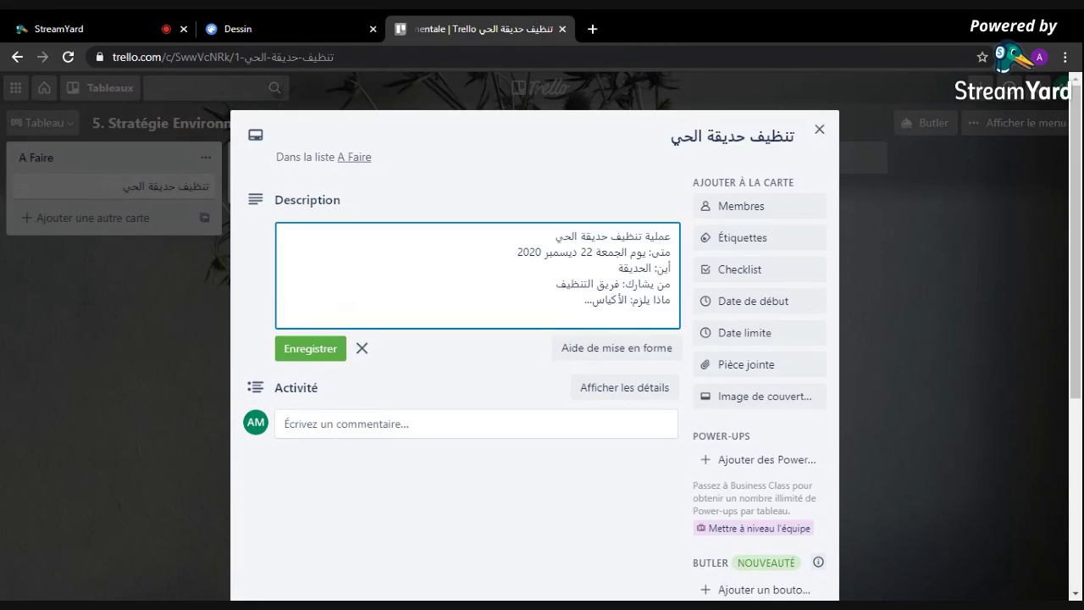
type("الوقت")
type("/")
type(": على الساع")
type("ة")
type(" الت")
type("الثة")
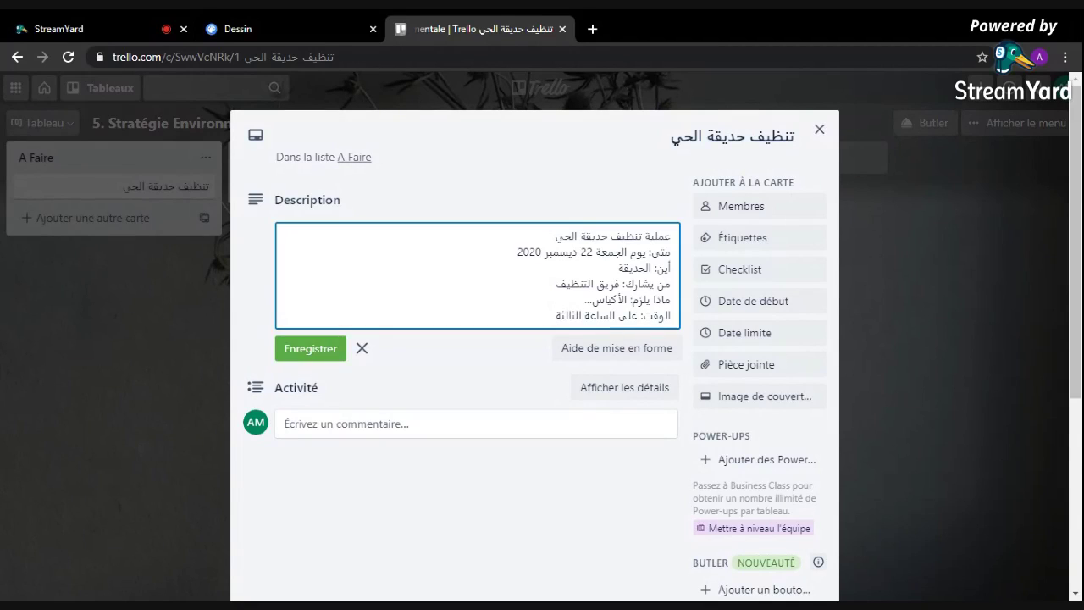
left_click(303, 357)
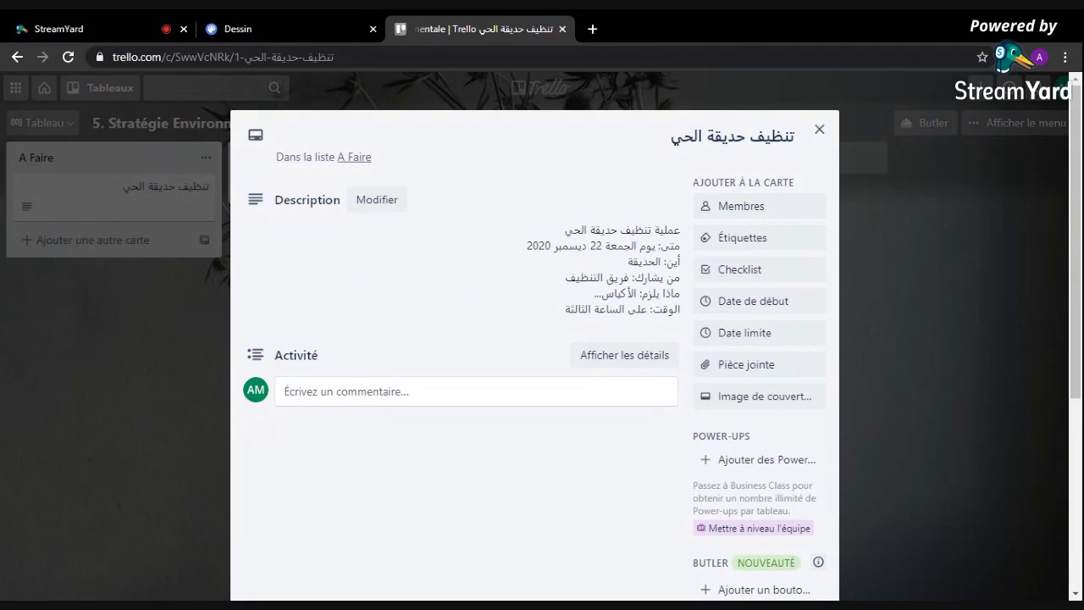
Step: Create a sky-blue label named "Université" and apply it to the card
left_click(739, 240)
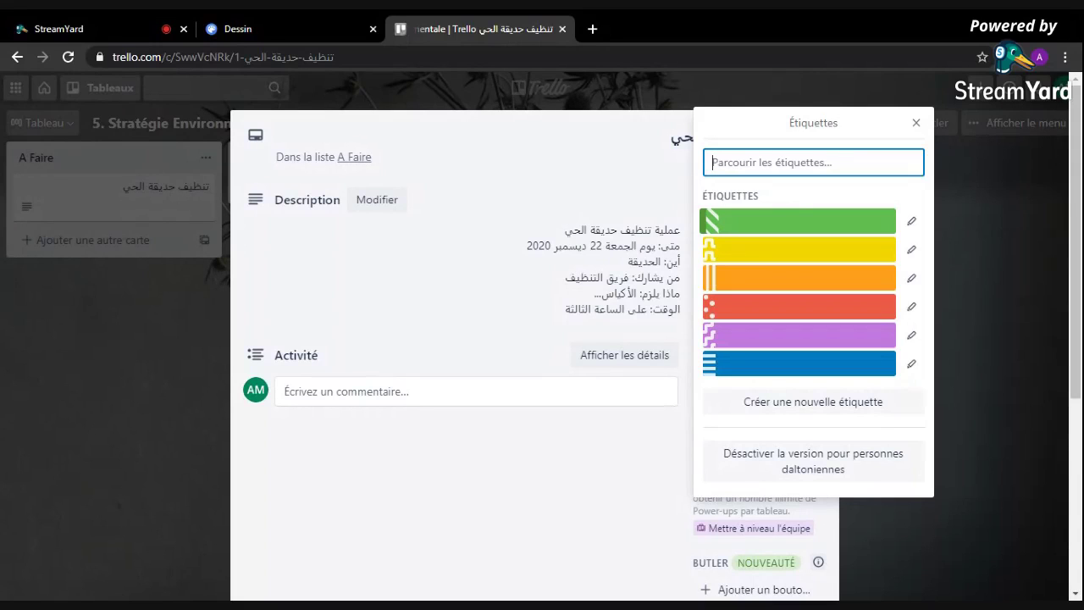
type("ئ")
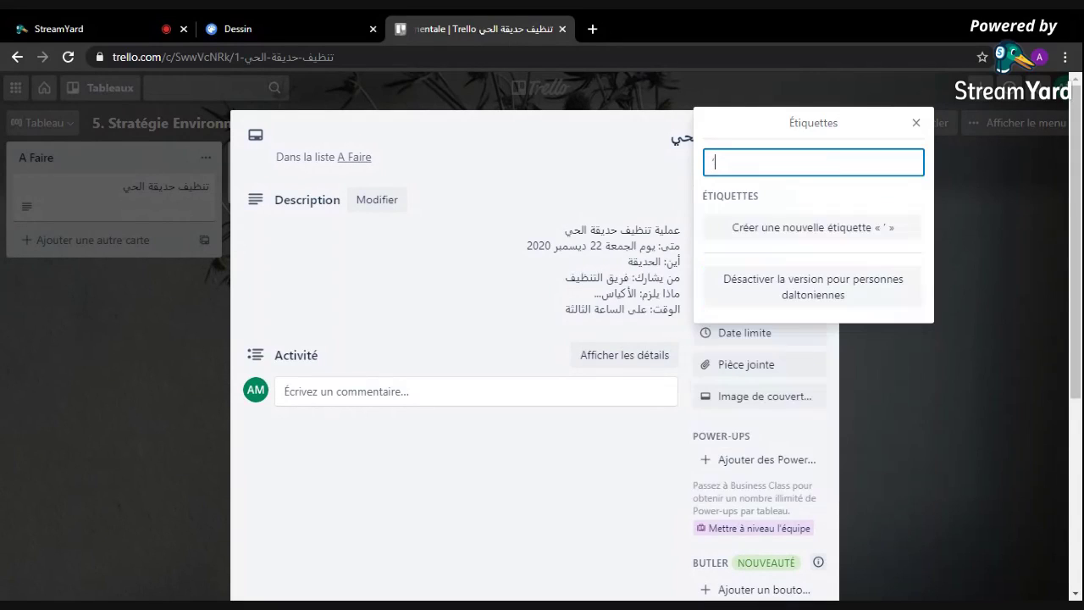
key("BackSpace")
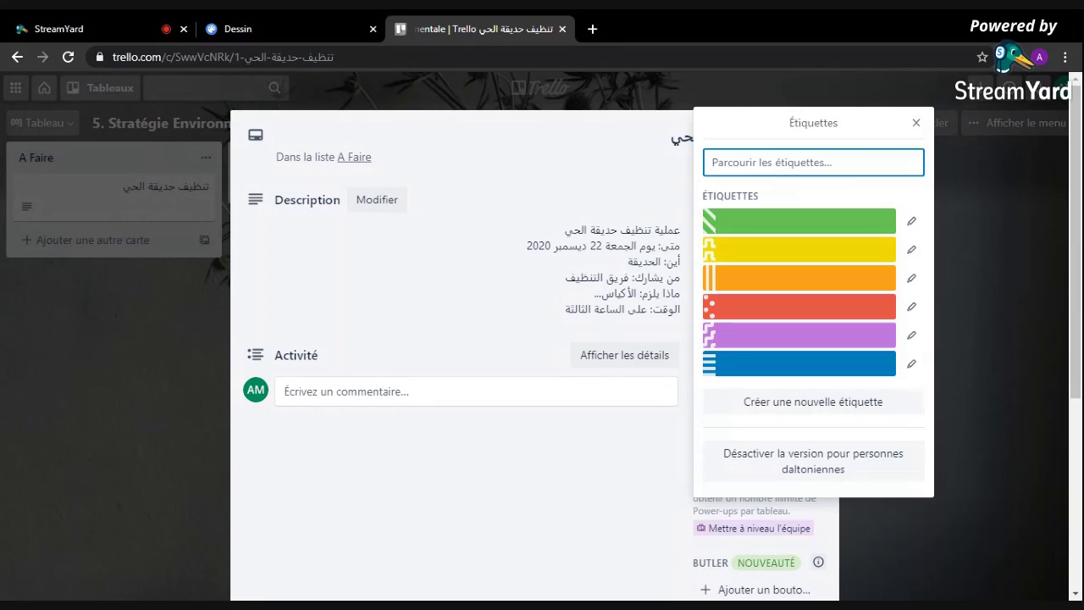
type("Université")
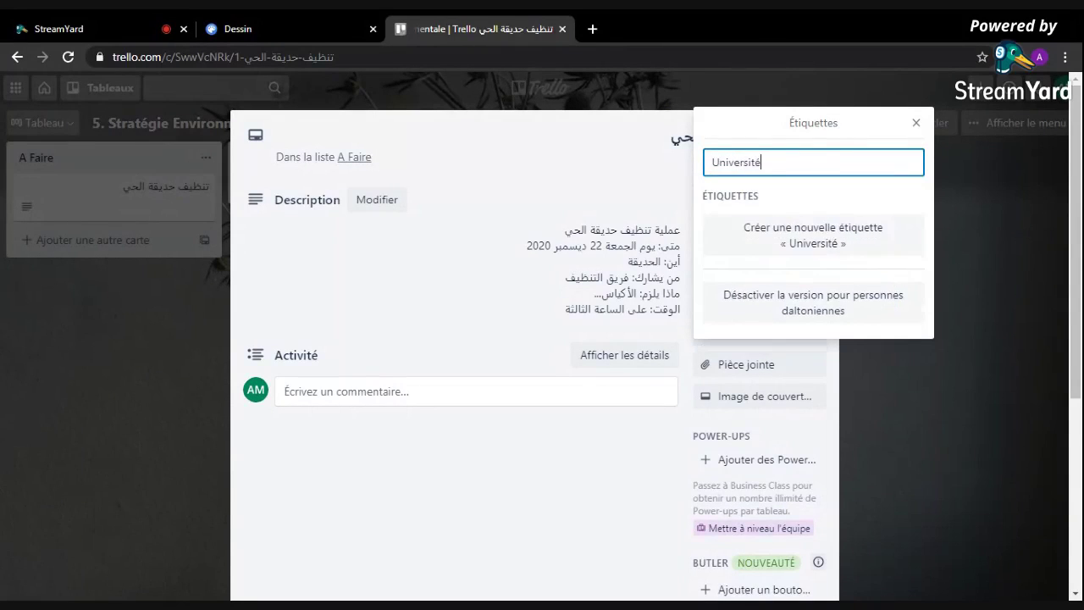
key("Return")
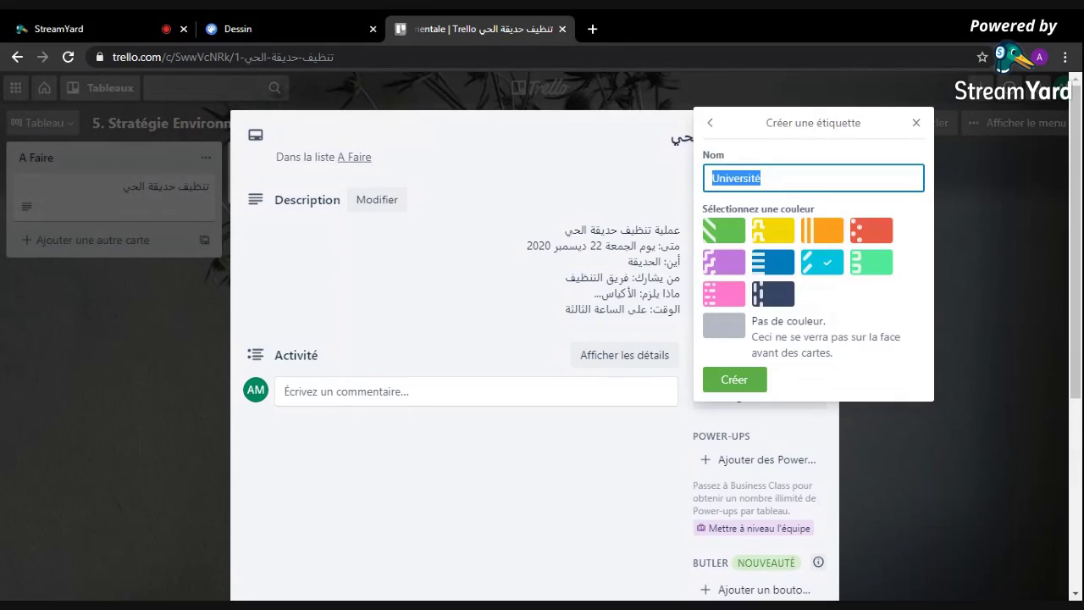
left_click(722, 383)
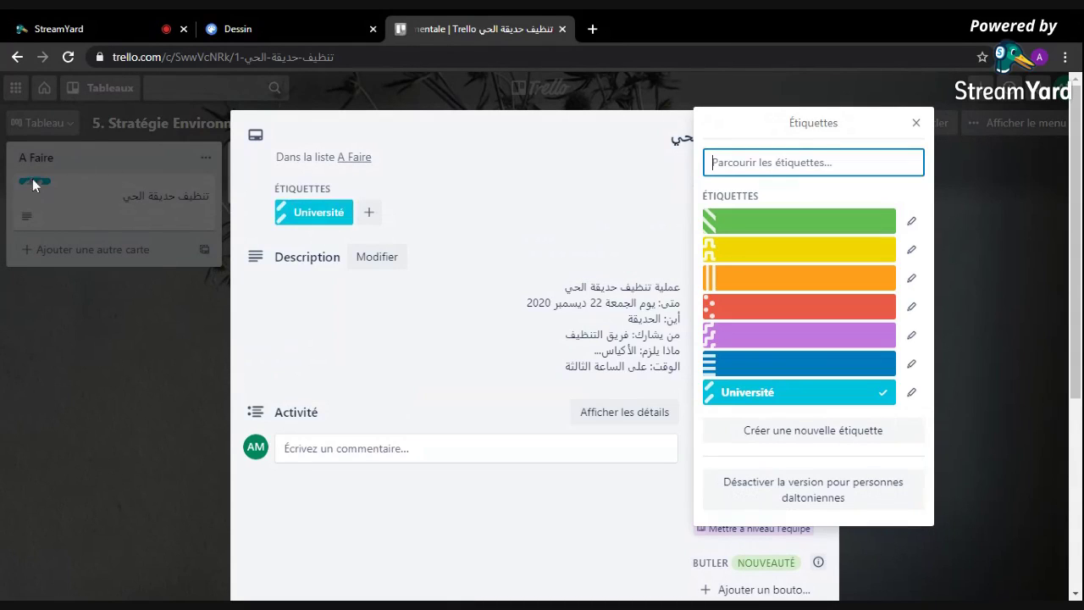
left_click(917, 125)
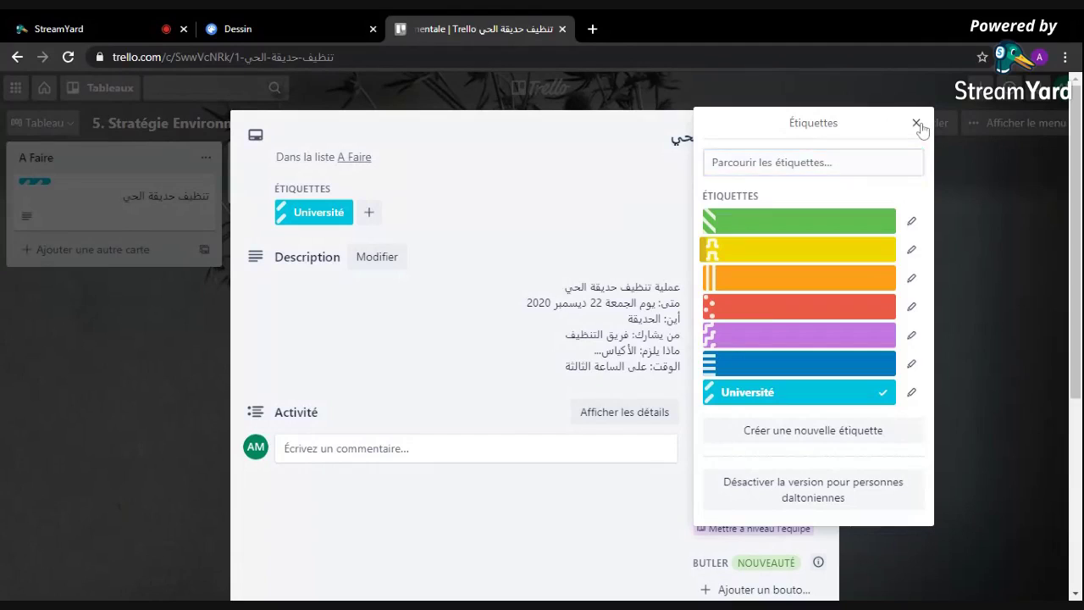
left_click(917, 125)
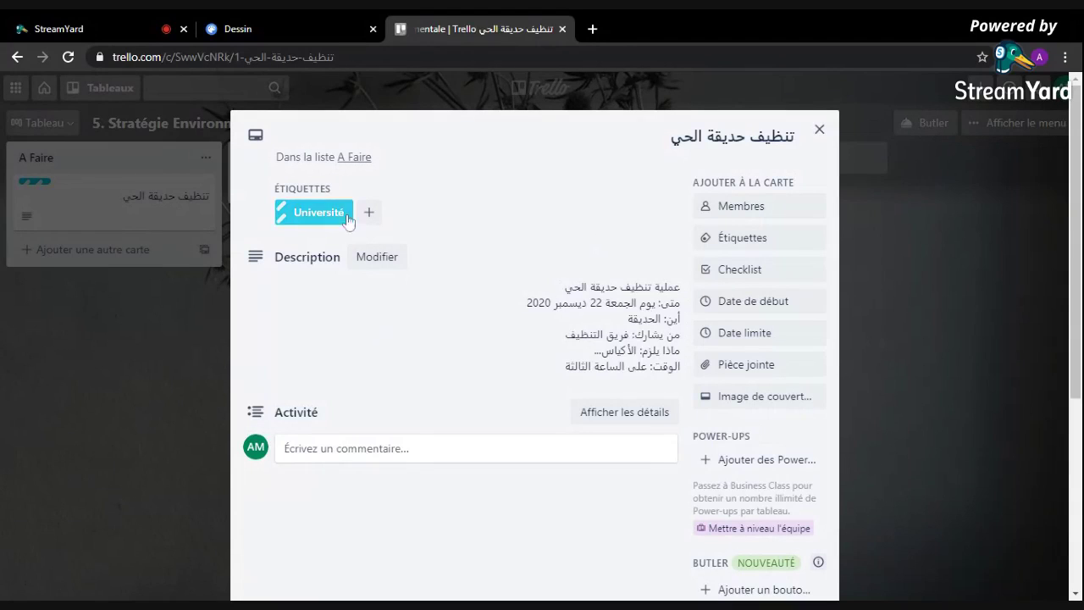
Step: Check which members can be assigned and add a checklist titled "Checklist" to the card
left_click(739, 208)
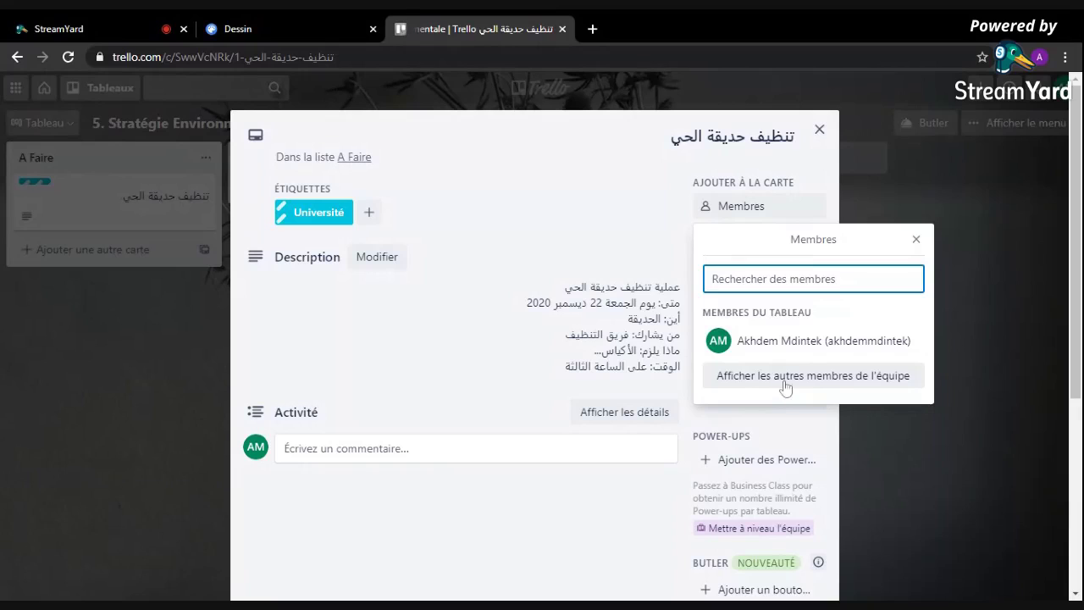
key("Escape")
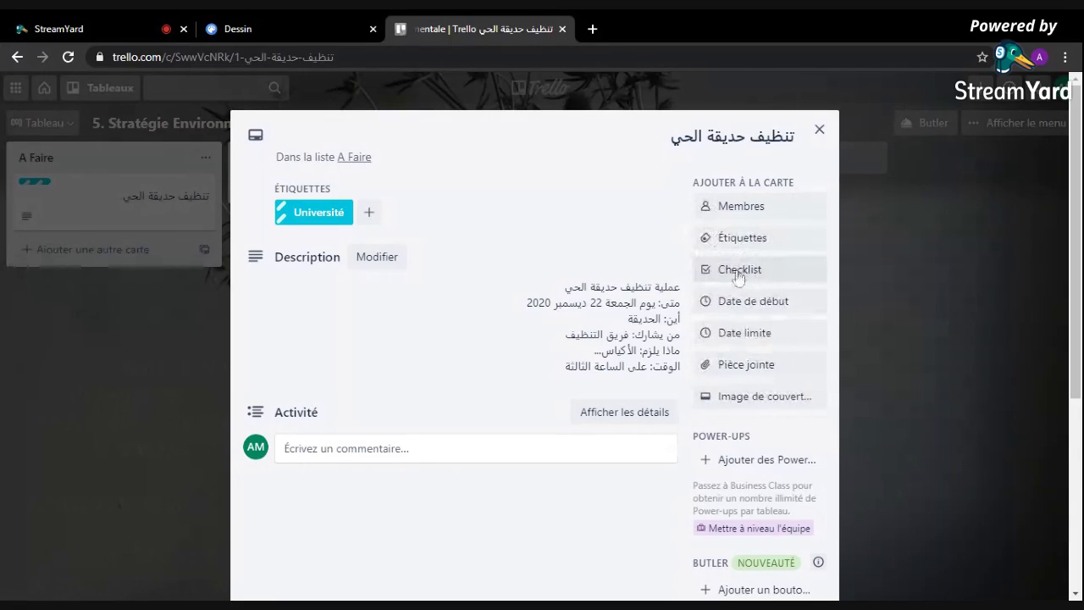
left_click(739, 271)
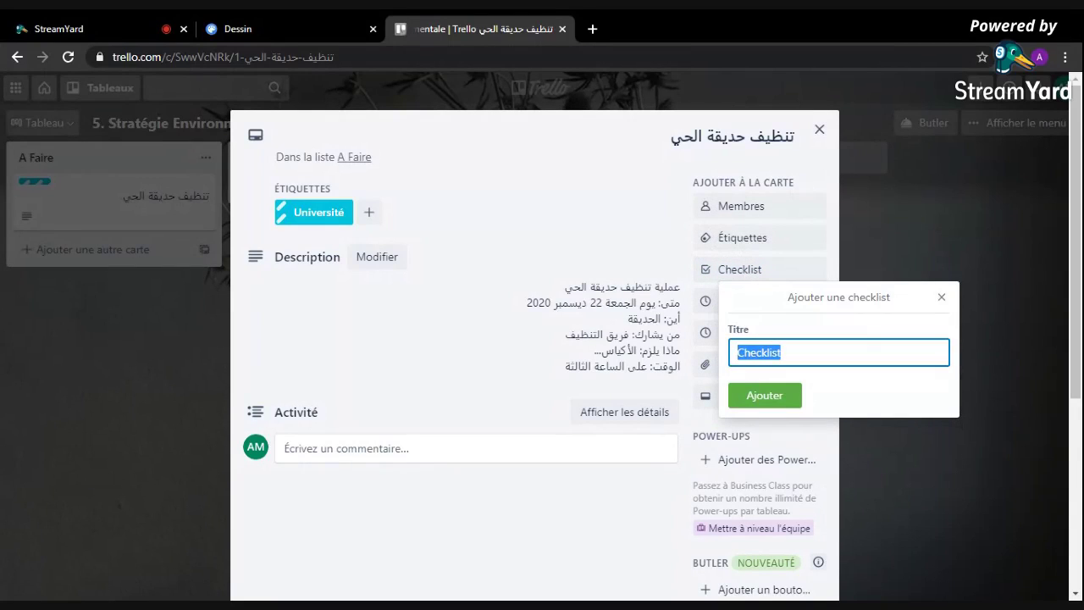
left_click(765, 395)
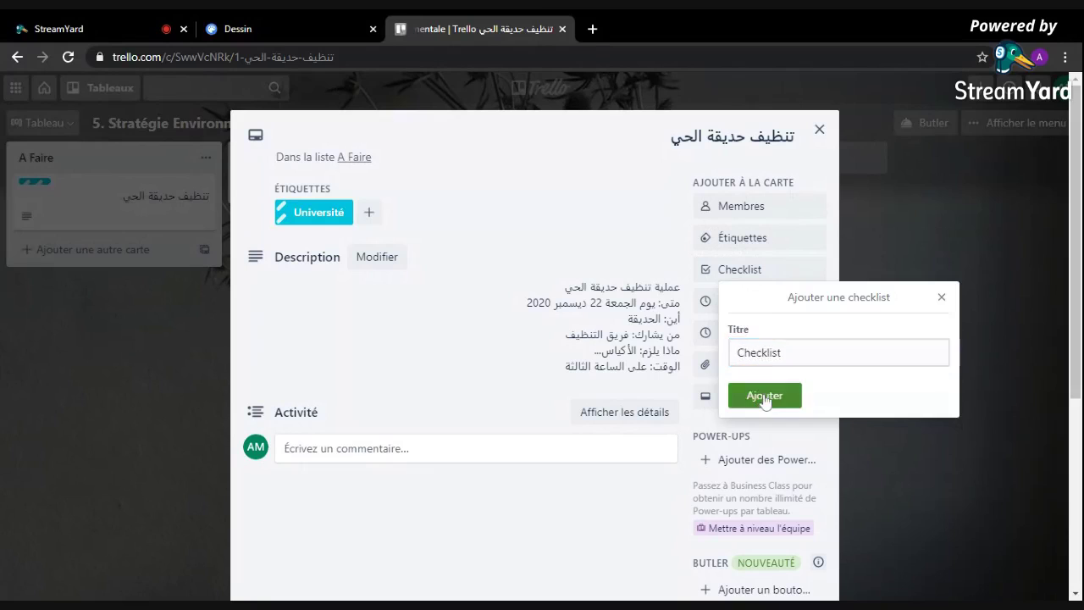
scroll(415, 424, "down", 4)
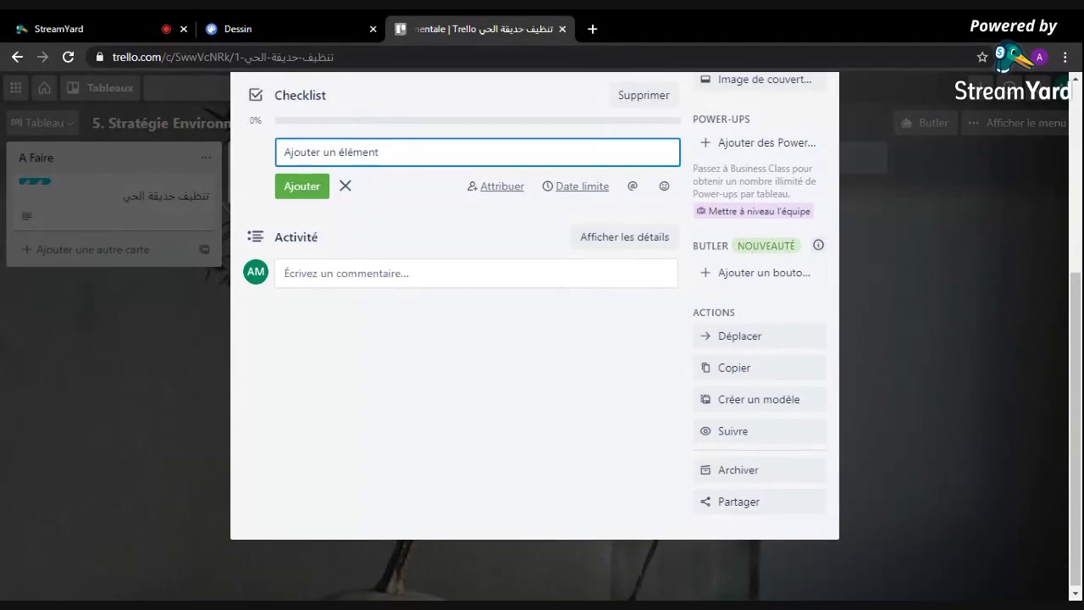
Step: Add the checklist items "1. Acheter des sacs poubelle", "2. Ramasser les détritus" and "3. Transporter les sacs"
type("1. Acheter des")
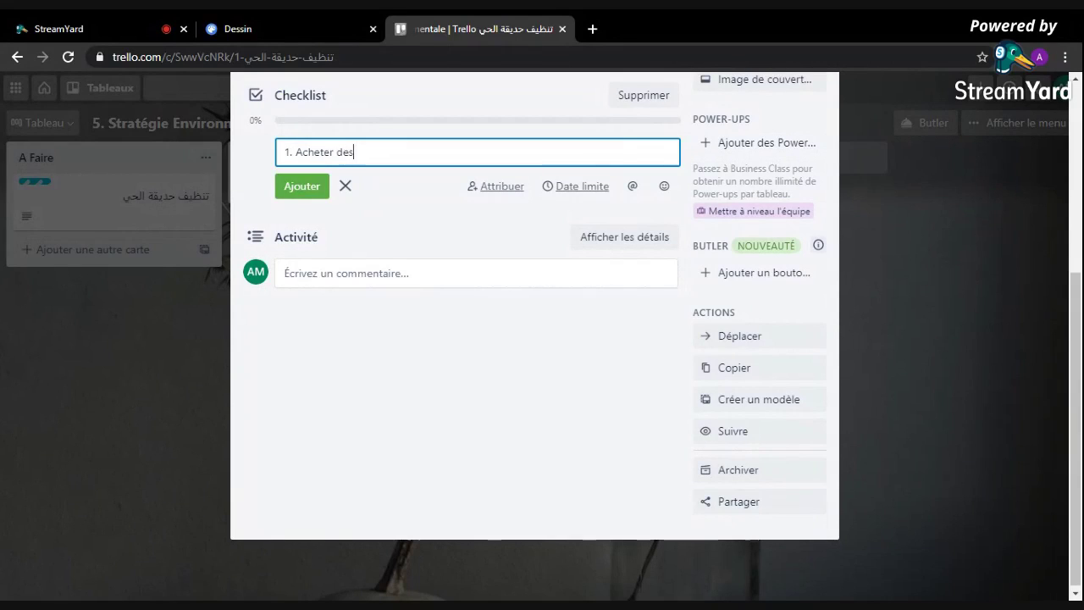
type(" sacs poubelle")
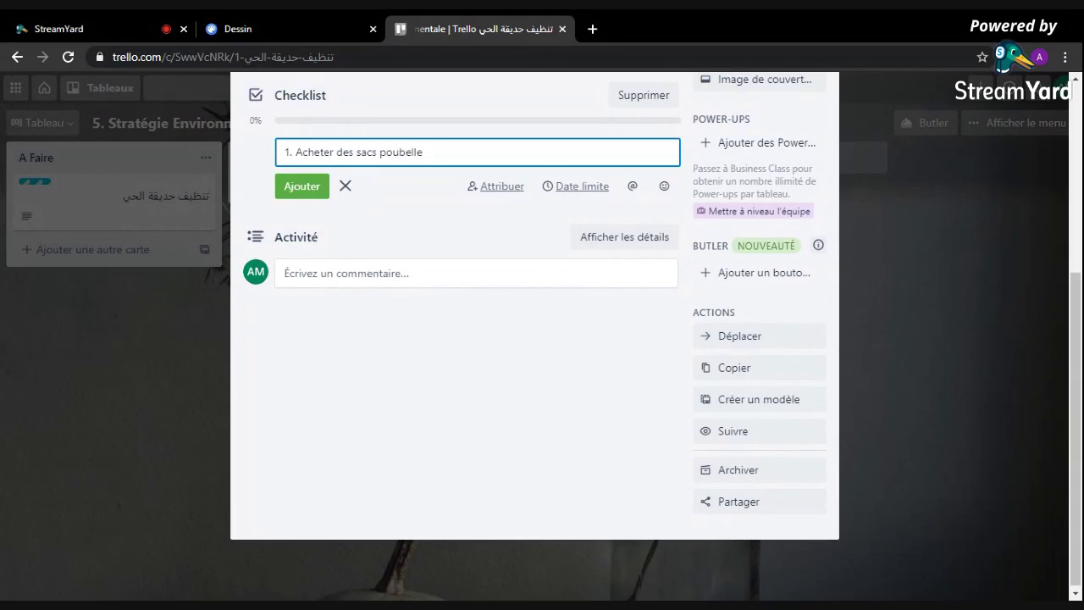
key("Return")
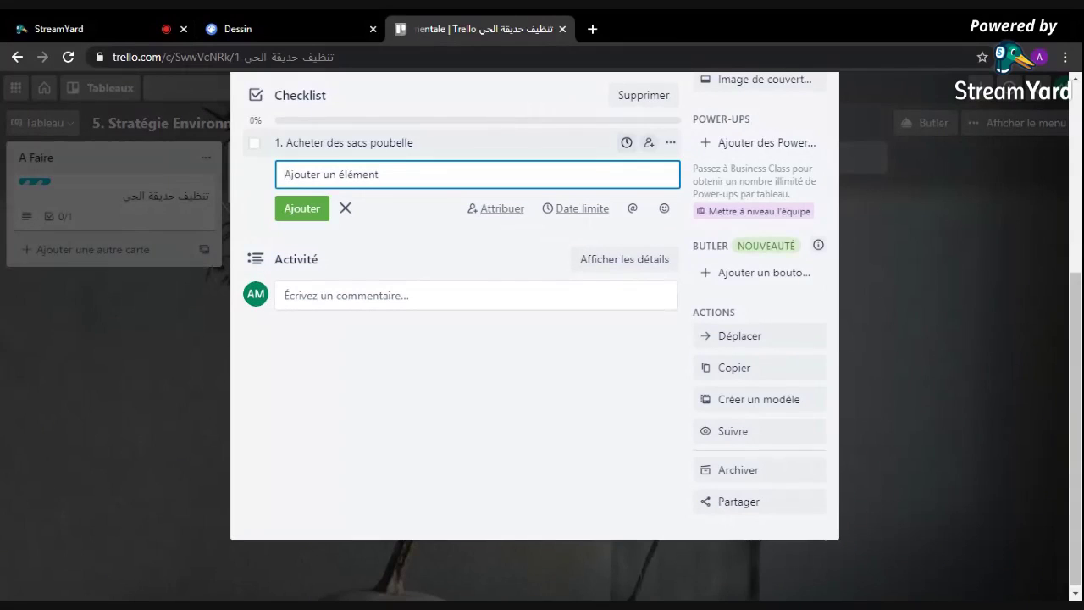
type("2. Ramasser les détritus")
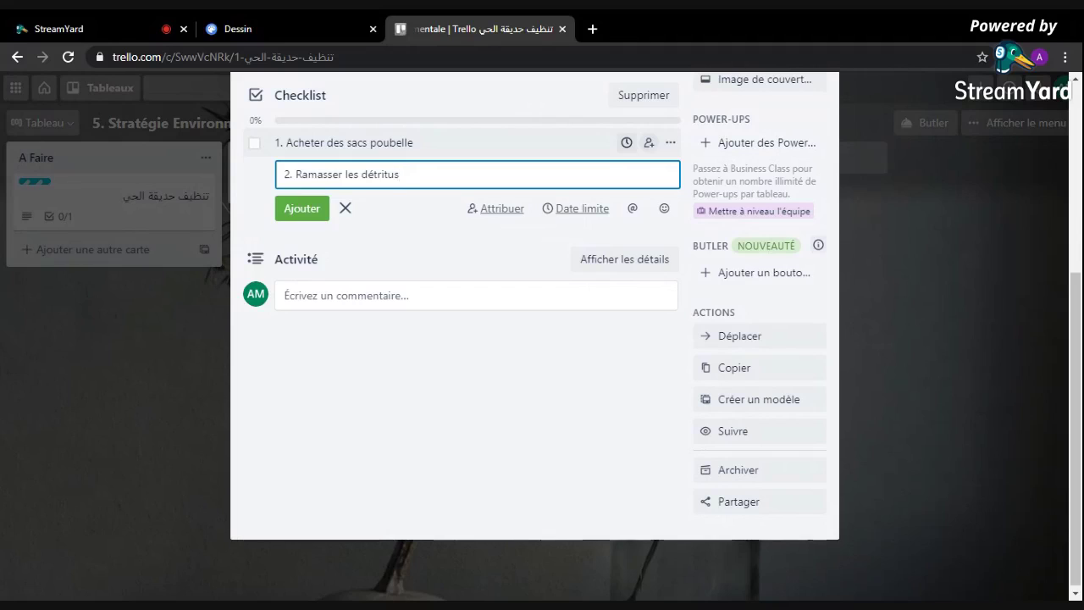
key("Return")
type("3.")
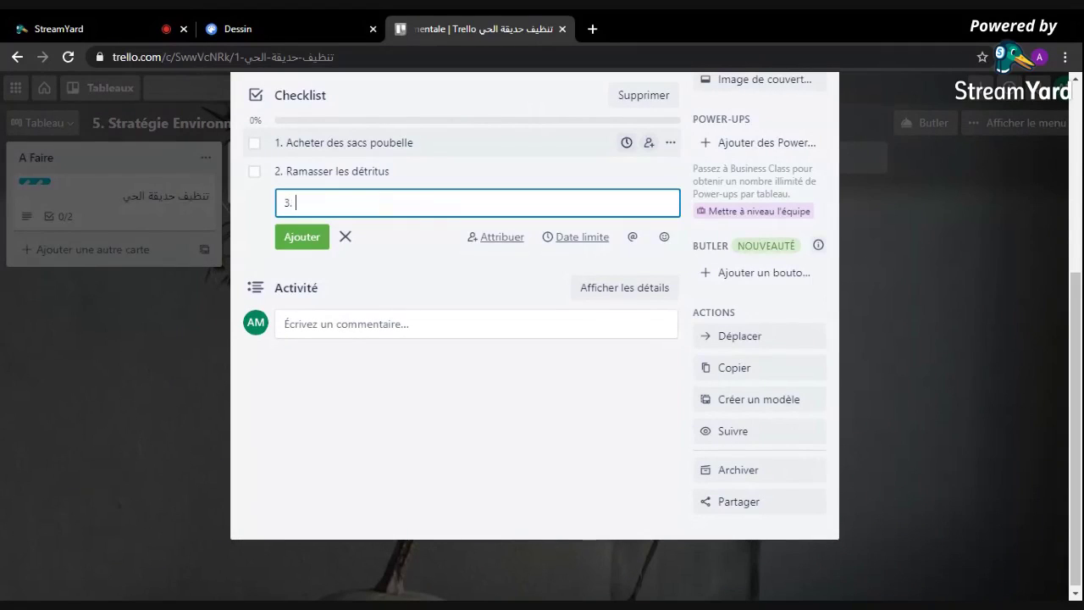
type(" Transporter les sacs")
key("Return")
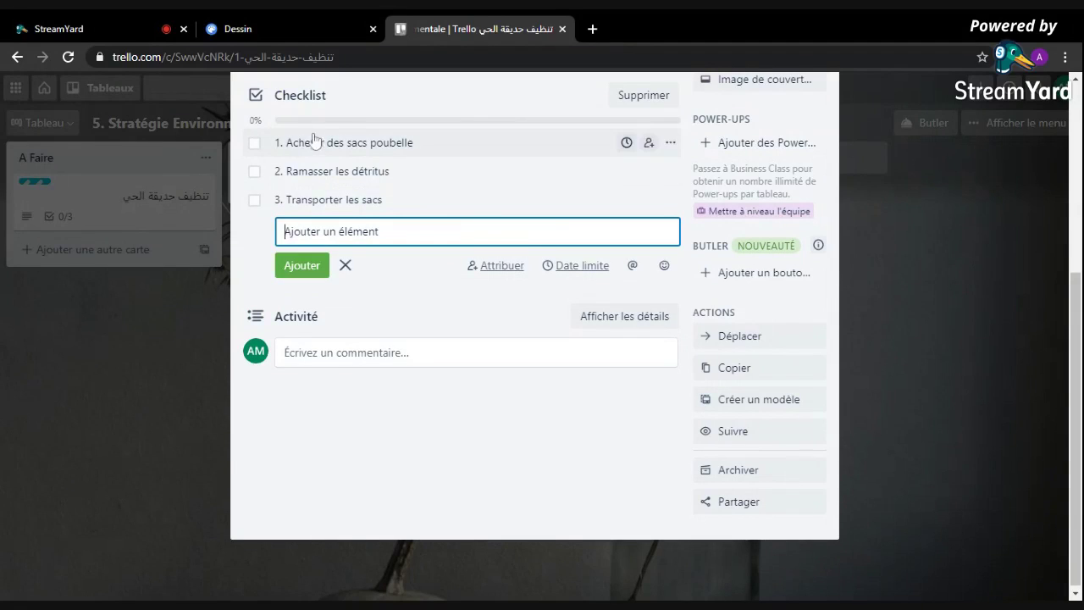
Step: Mark all three checklist items as completed, checking the first item's member assignment option along the way
left_click(257, 148)
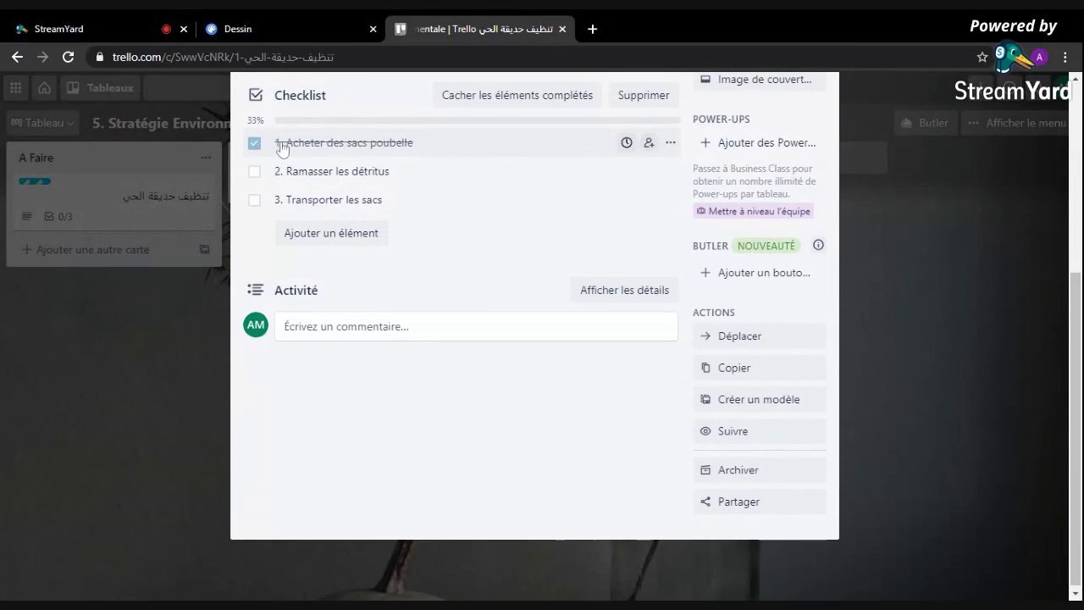
scroll(402, 226, "up", 1)
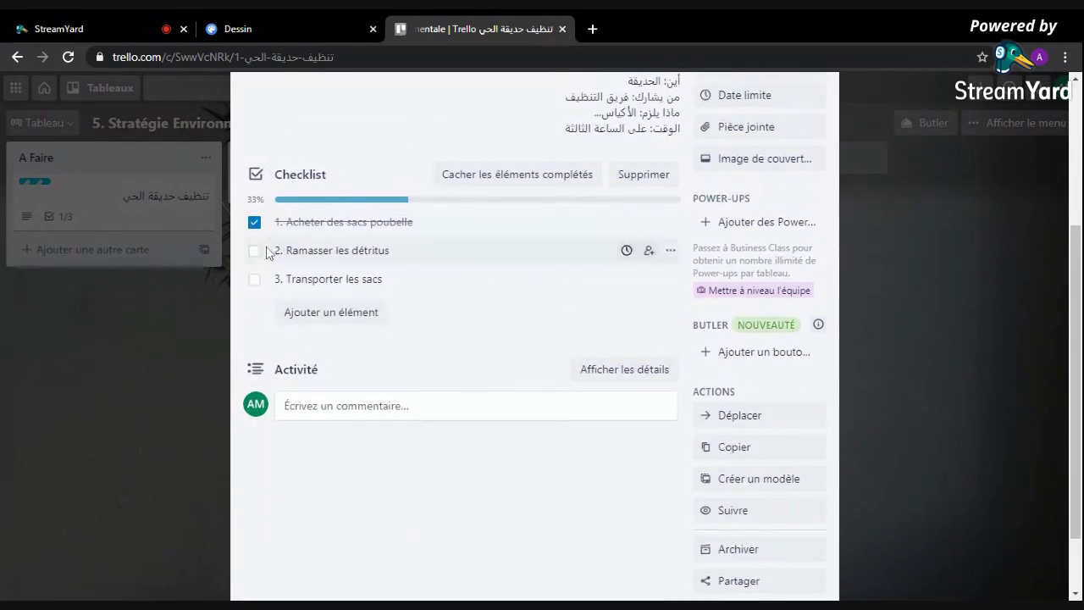
left_click(647, 222)
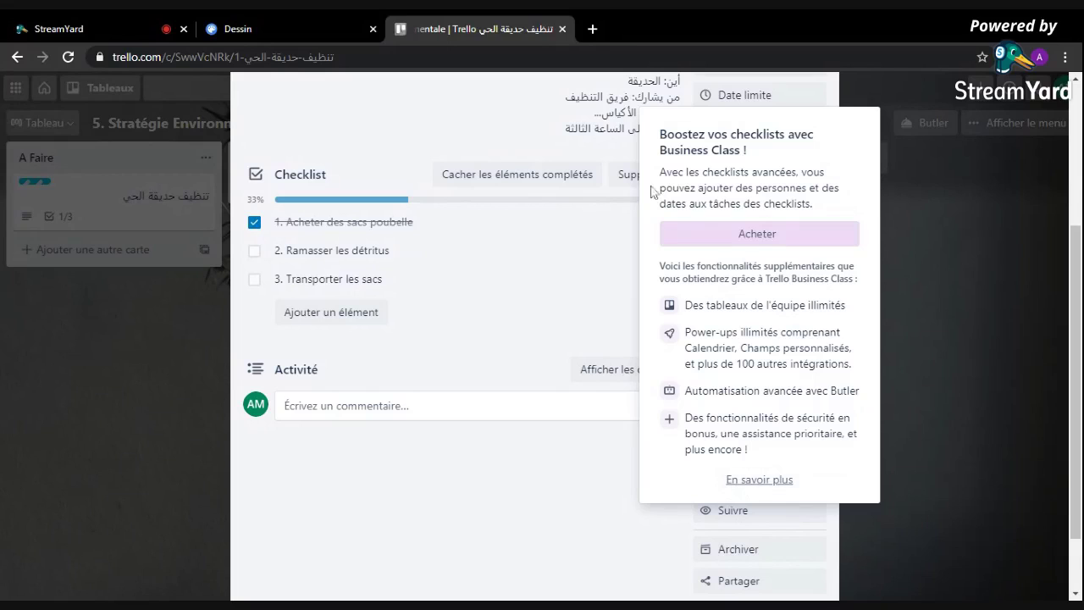
left_click(467, 463)
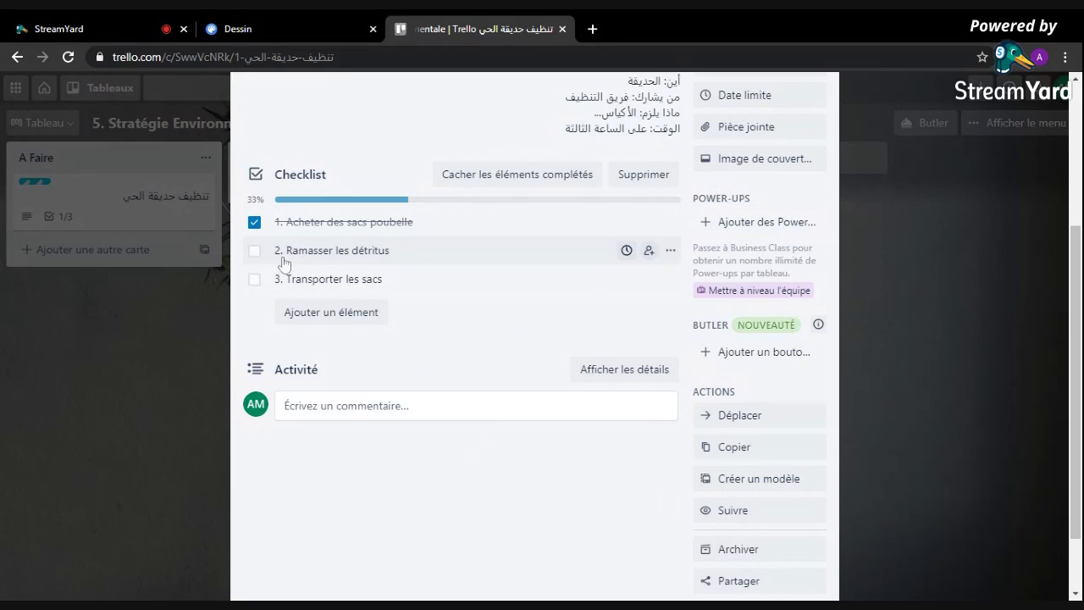
left_click(254, 252)
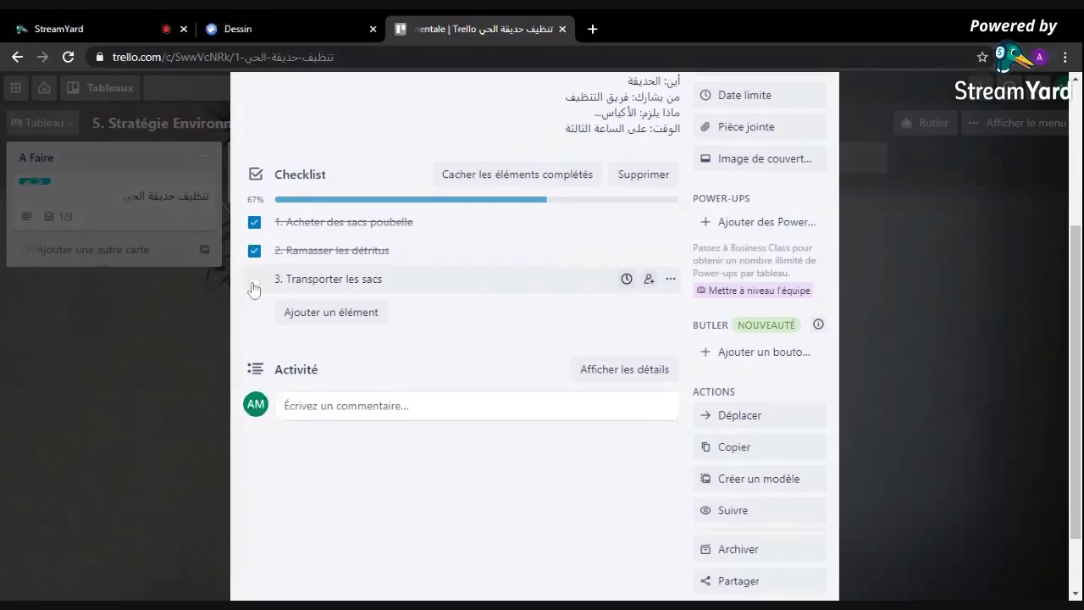
left_click(254, 279)
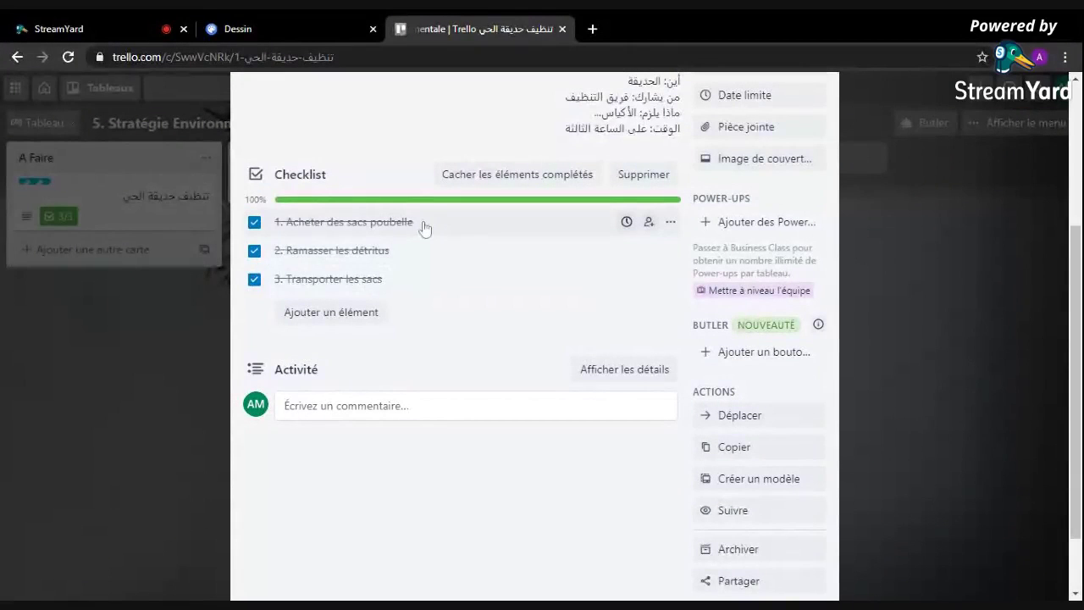
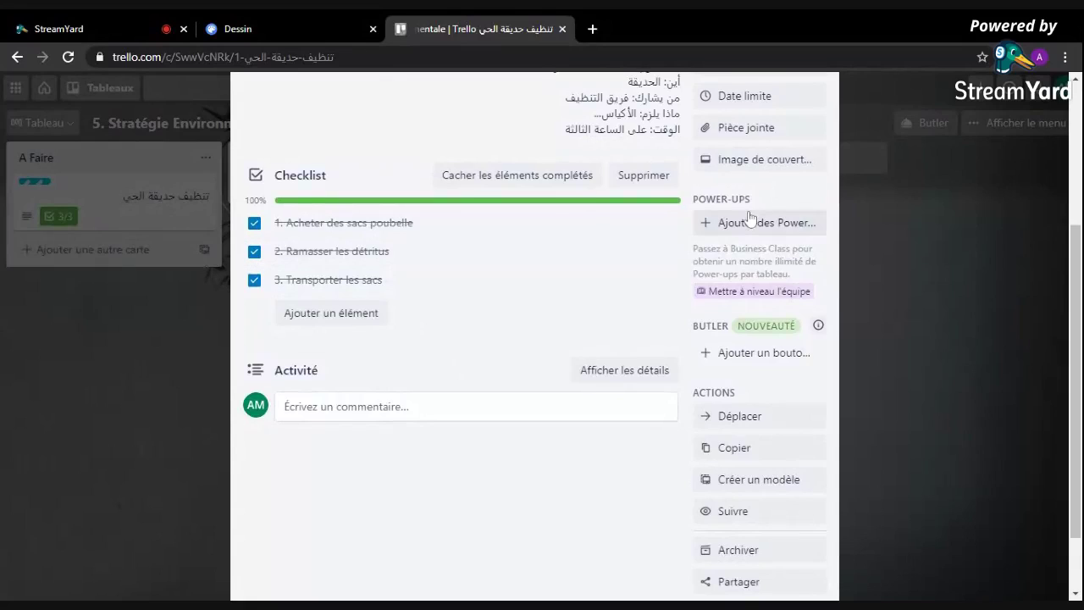
Step: Set the card's start date to 25 December 2020 and its due date to 26/12/2020 at 00:17 with a reminder one day before
scroll(749, 219, "up", 2)
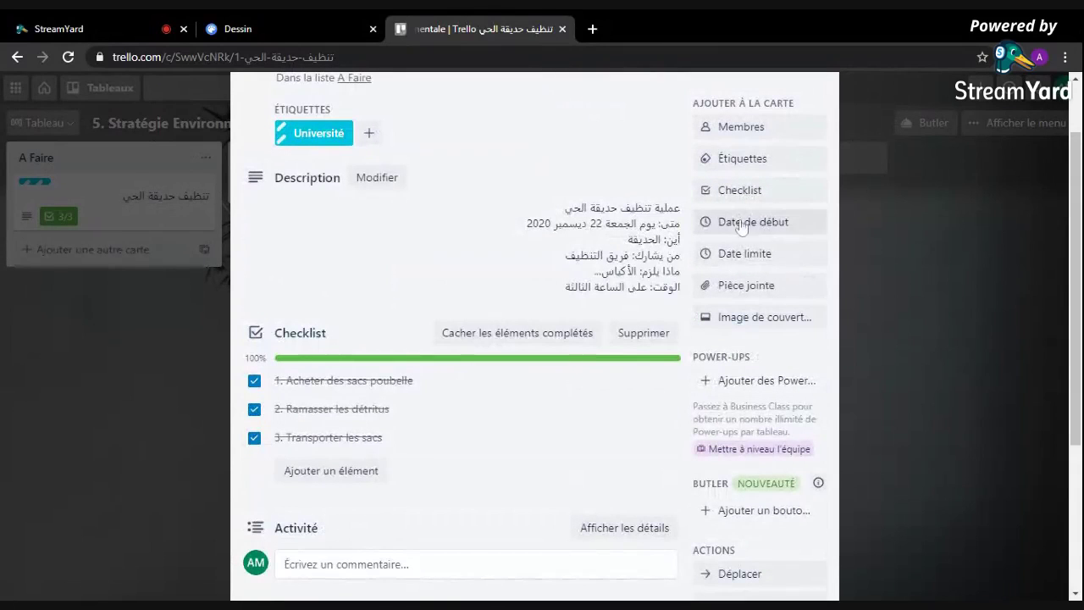
left_click(755, 225)
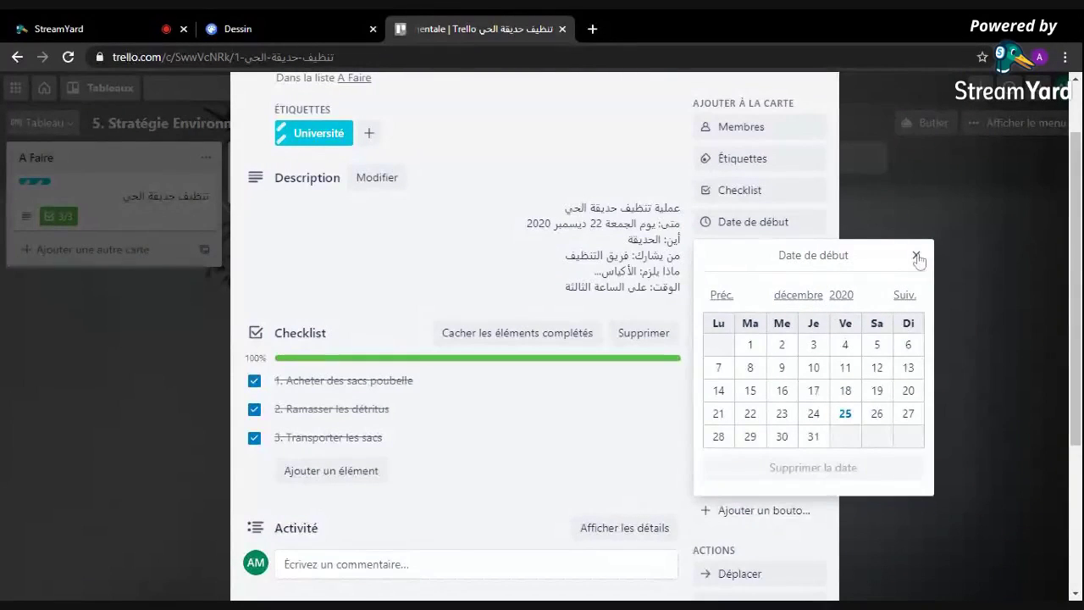
left_click(845, 415)
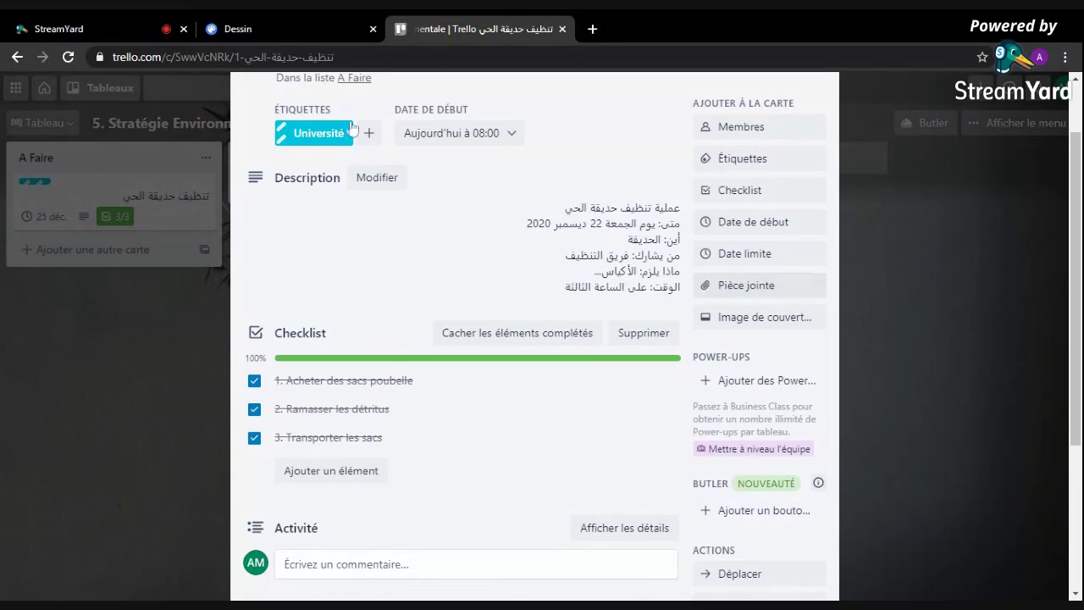
left_click(761, 253)
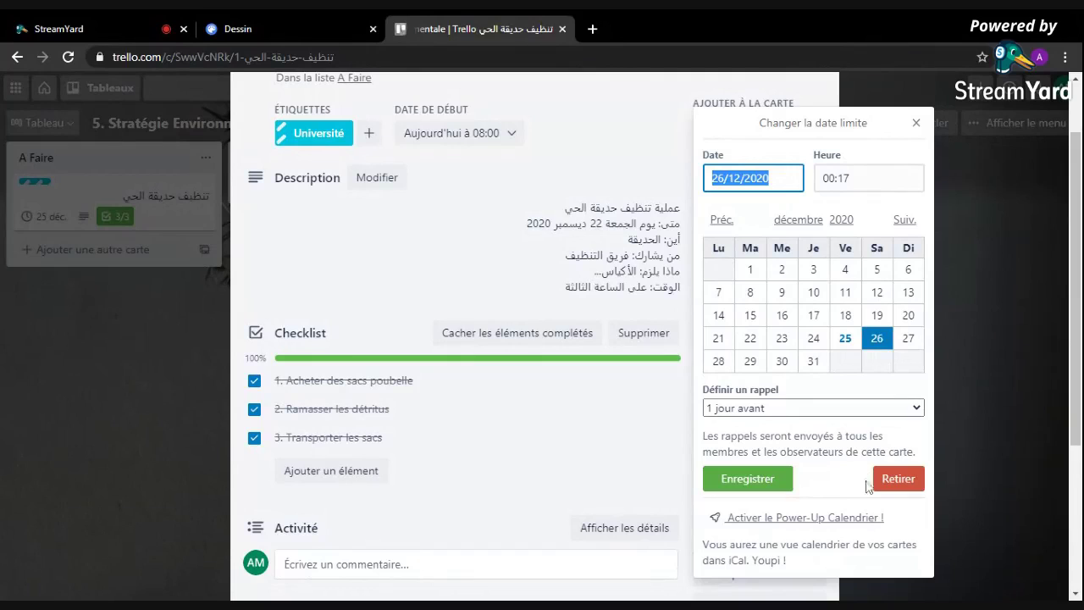
left_click(734, 478)
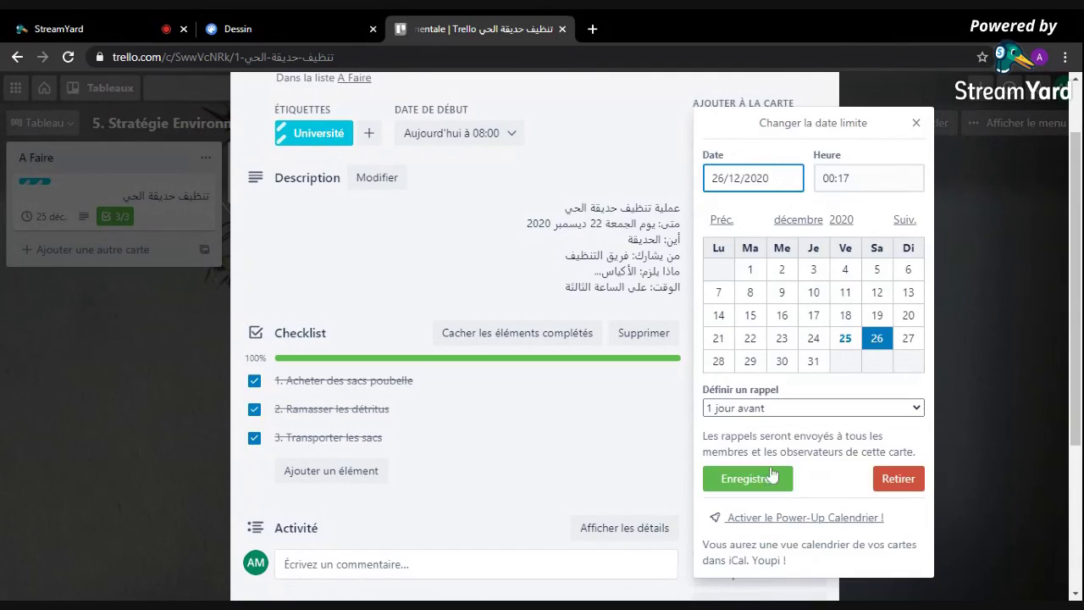
left_click(772, 475)
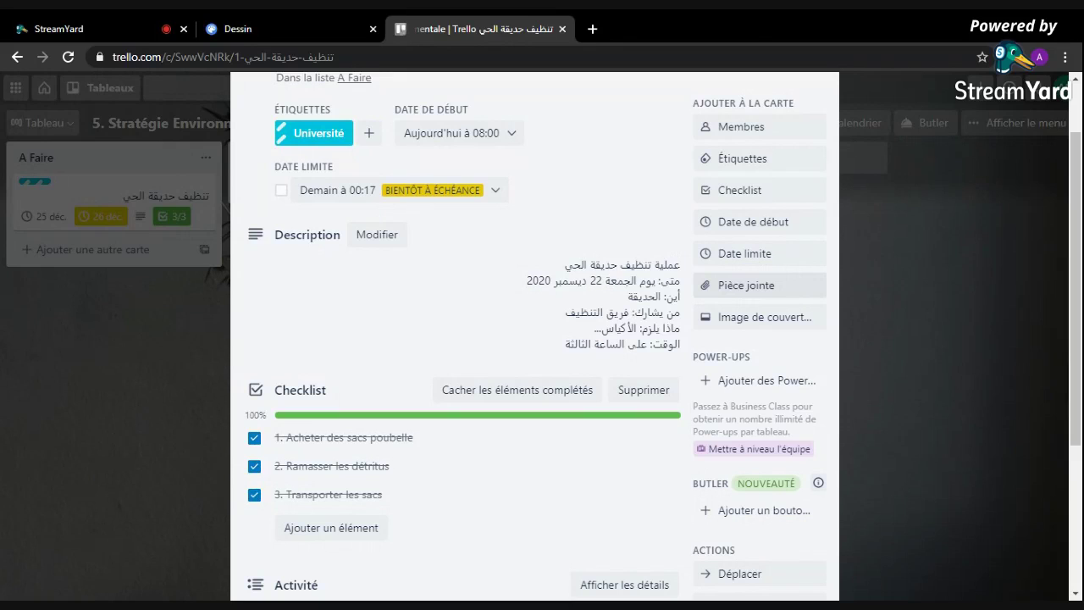
Step: Attach Mechmoul-FR-V0-DOC-pdf.pdf from the PESTEL folder in Google Drive to the card
left_click(750, 286)
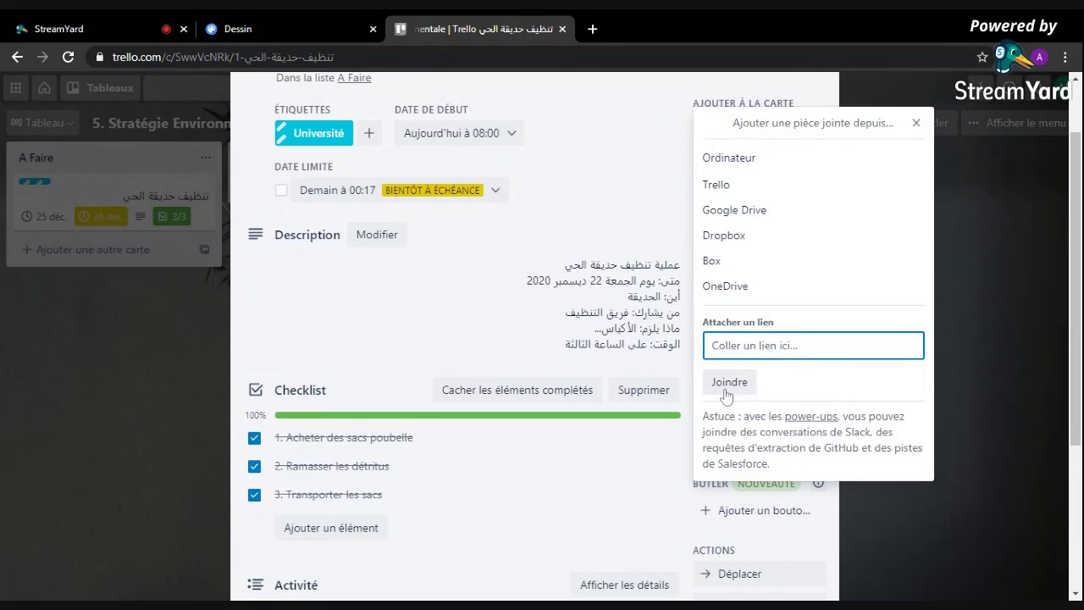
left_click(755, 215)
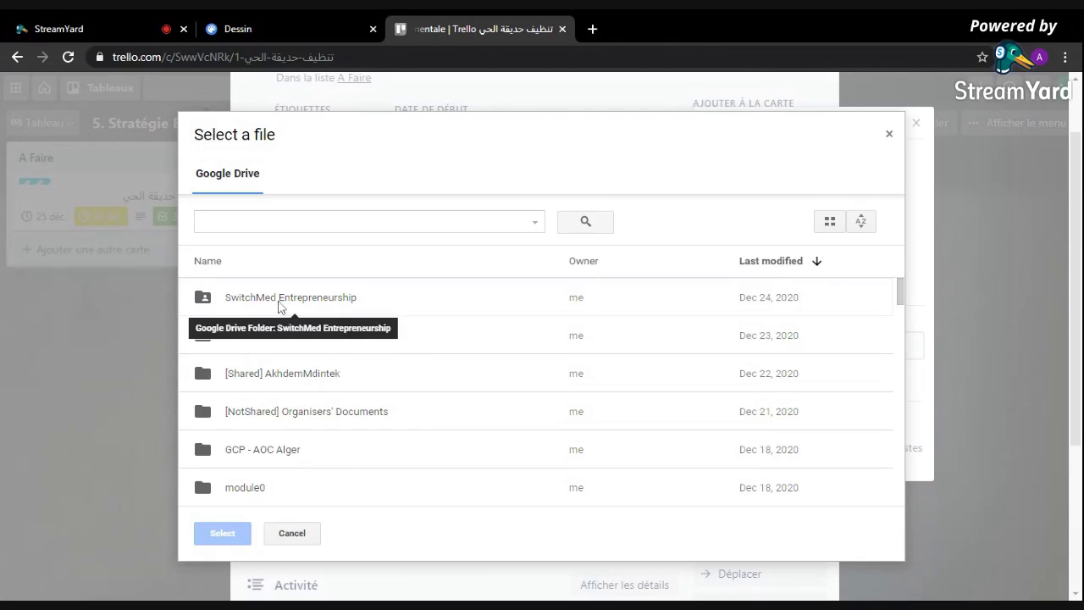
scroll(295, 470, "down", 2)
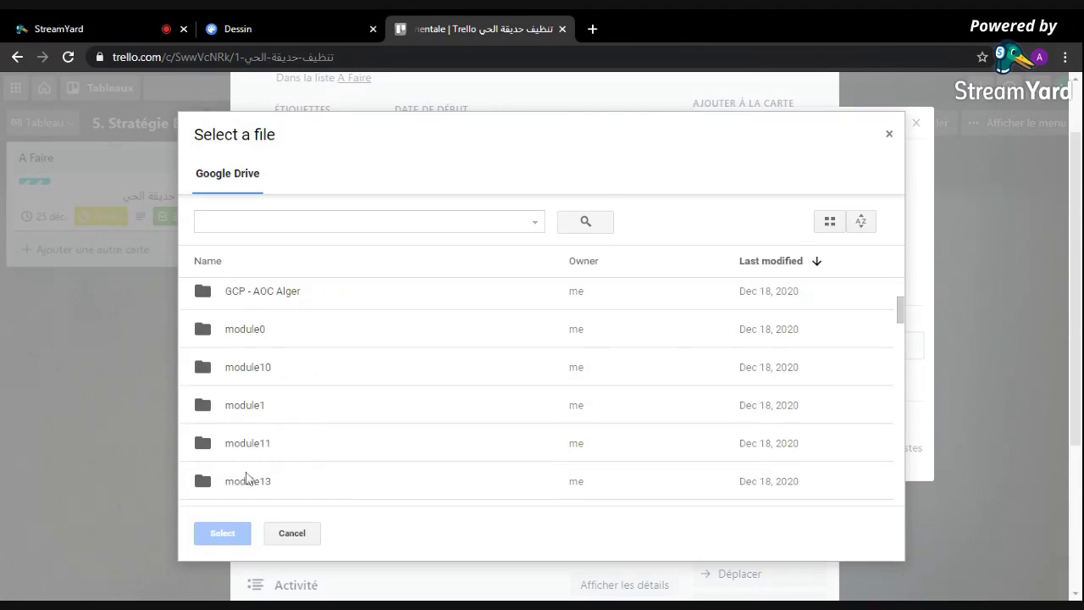
scroll(330, 398, "up", 2)
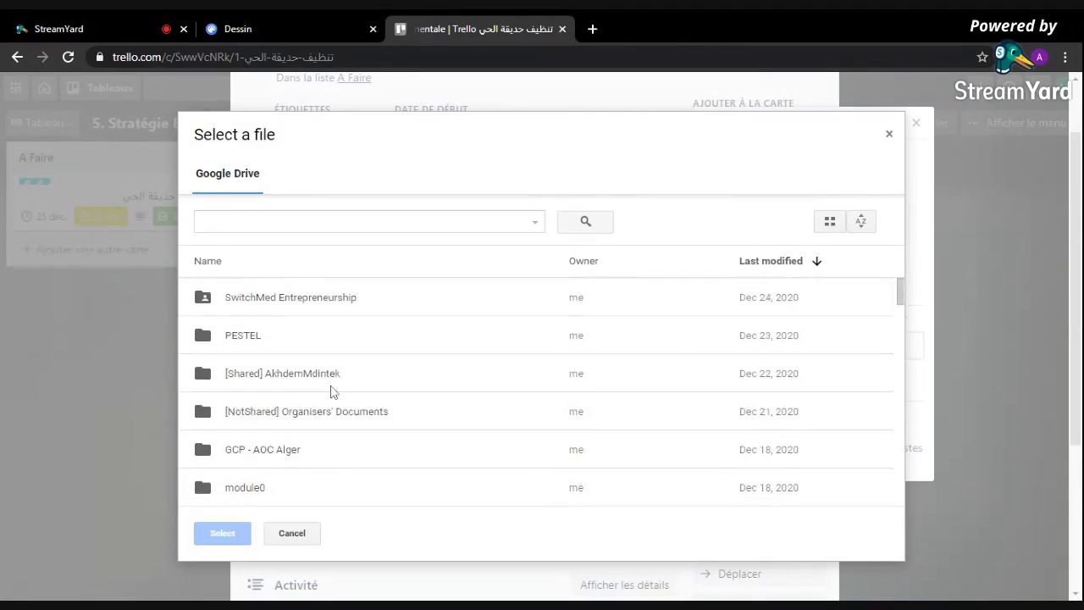
double_click(244, 339)
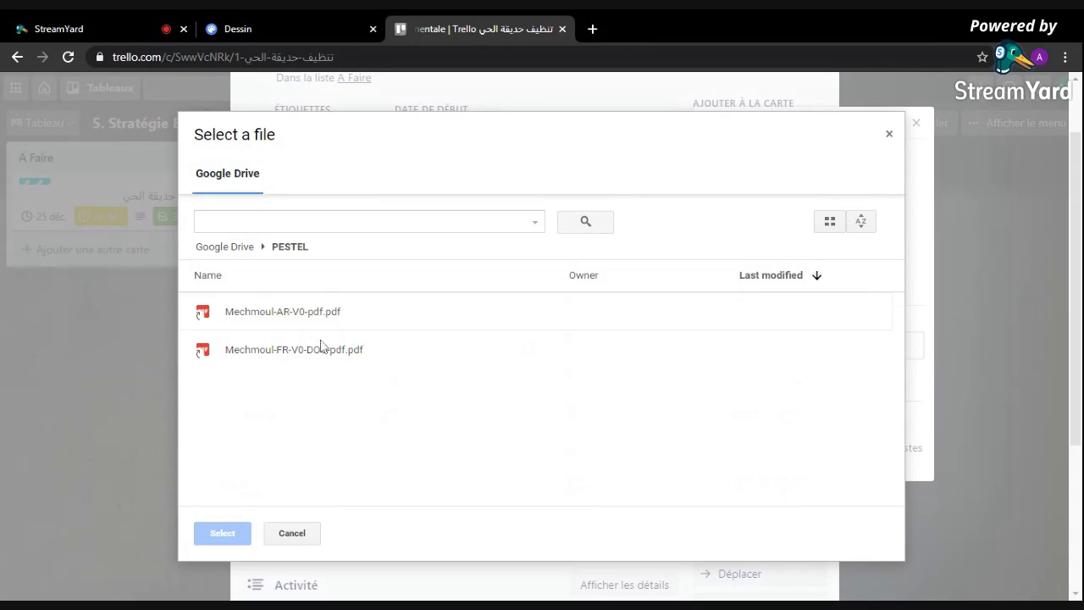
left_click(324, 352)
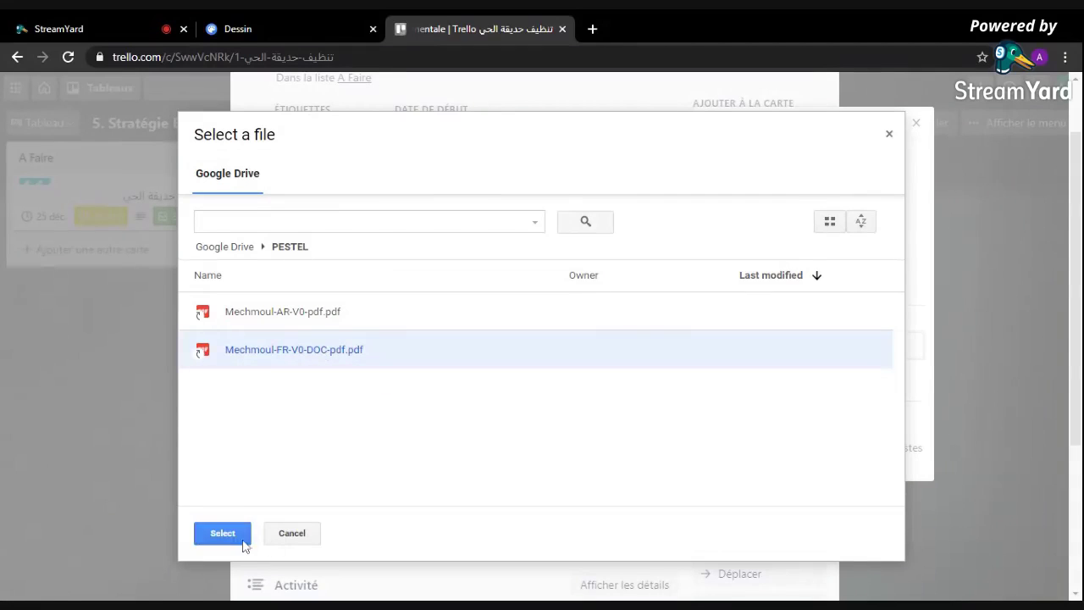
left_click(239, 539)
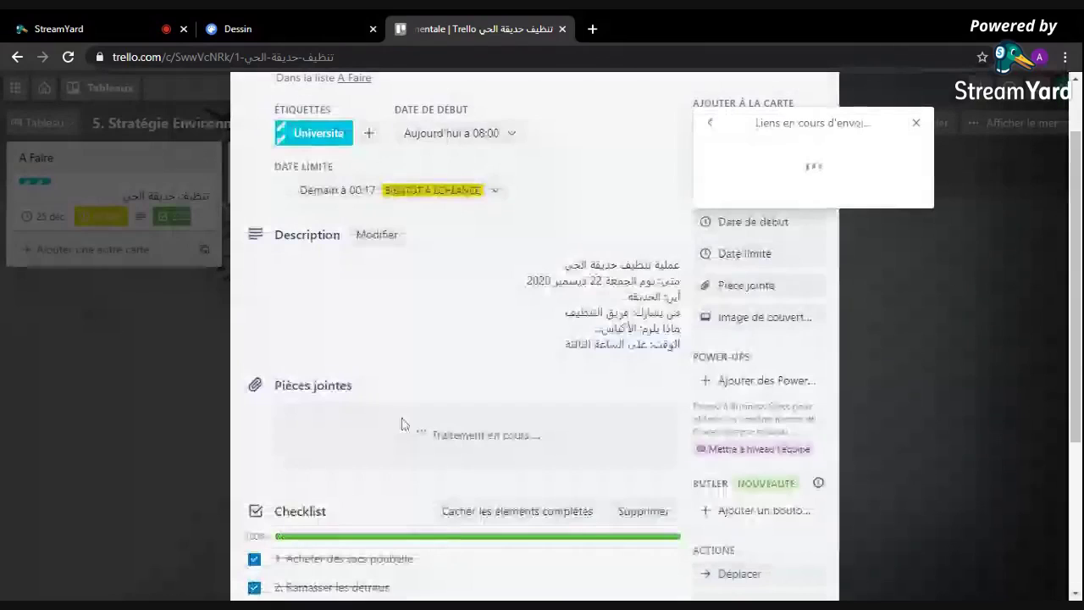
scroll(370, 363, "down", 3)
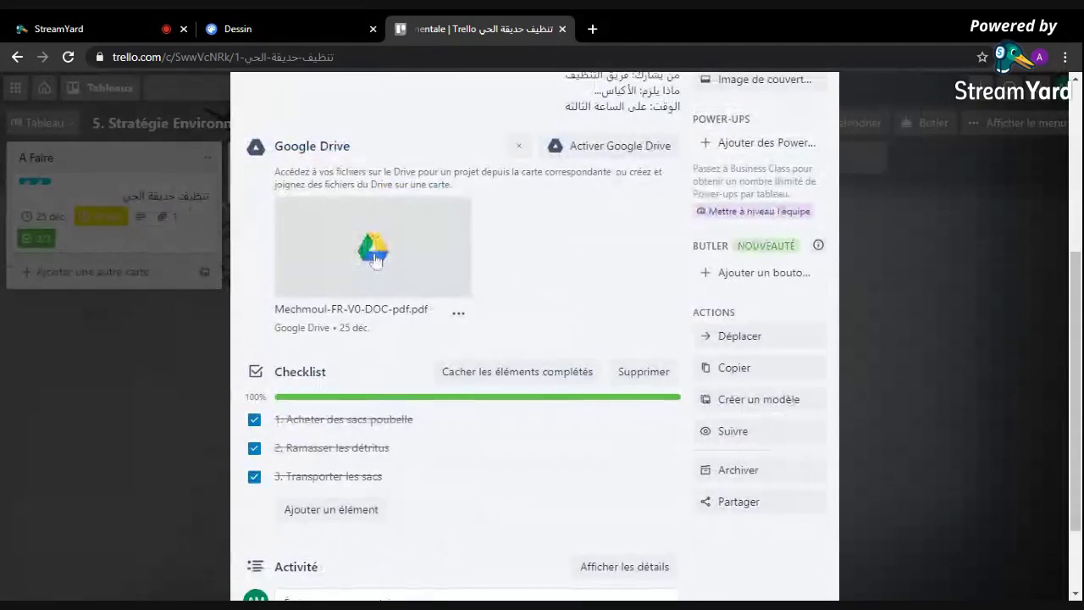
scroll(373, 305, "up", 1)
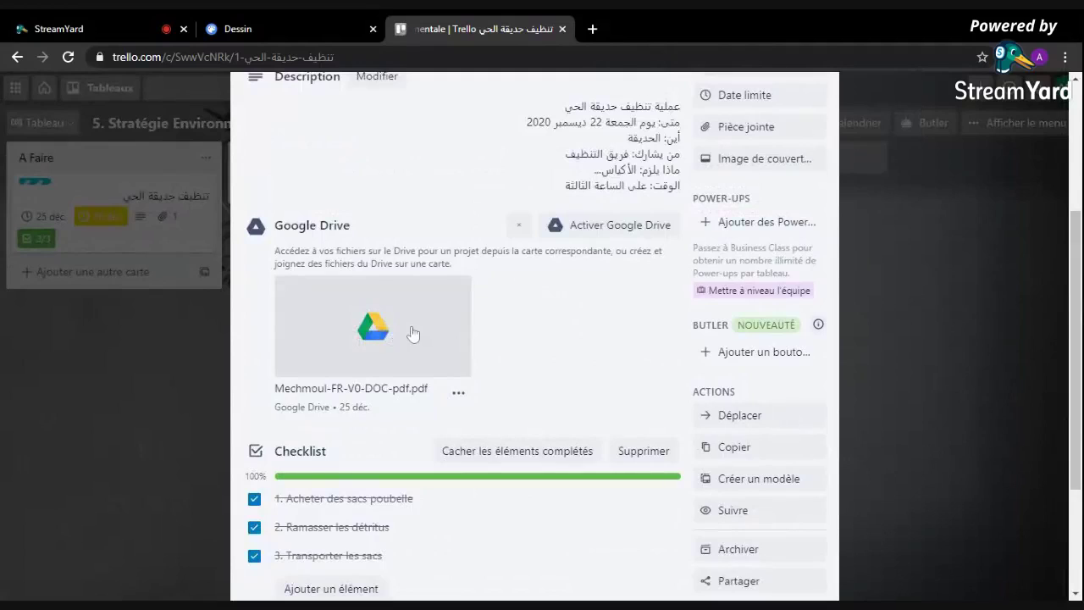
Step: Set the suggested Unsplash photo of rugged rocky mountains as the card's cover image
scroll(412, 332, "up", 2)
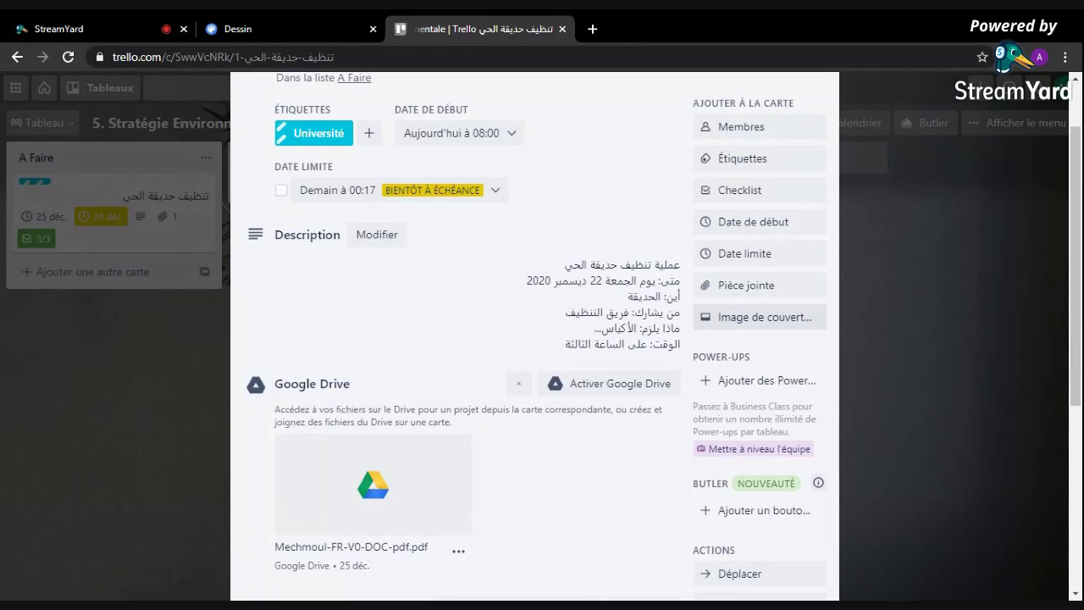
left_click(737, 319)
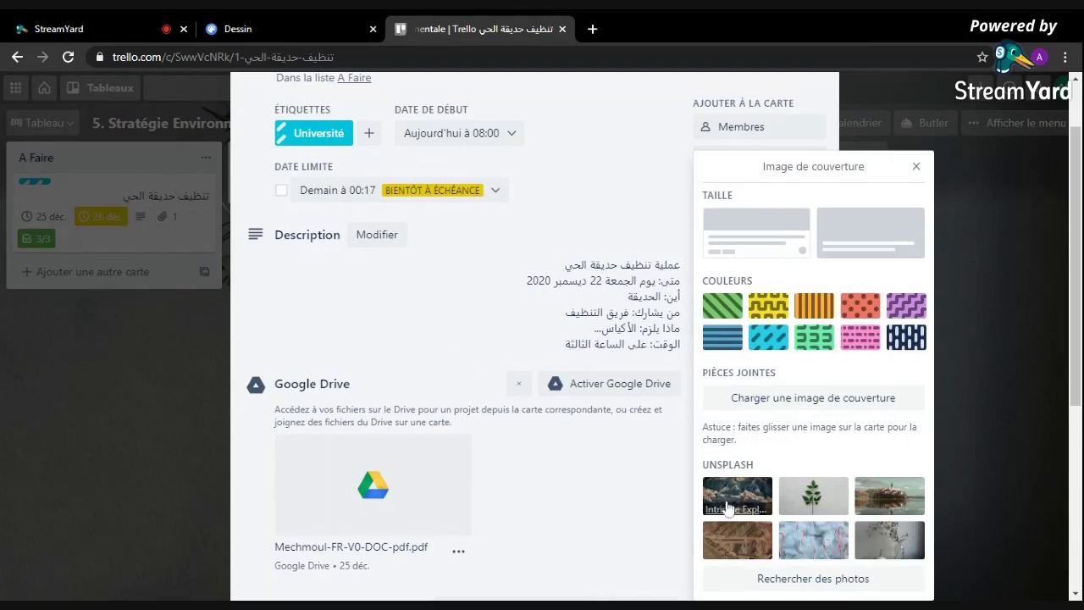
left_click(737, 498)
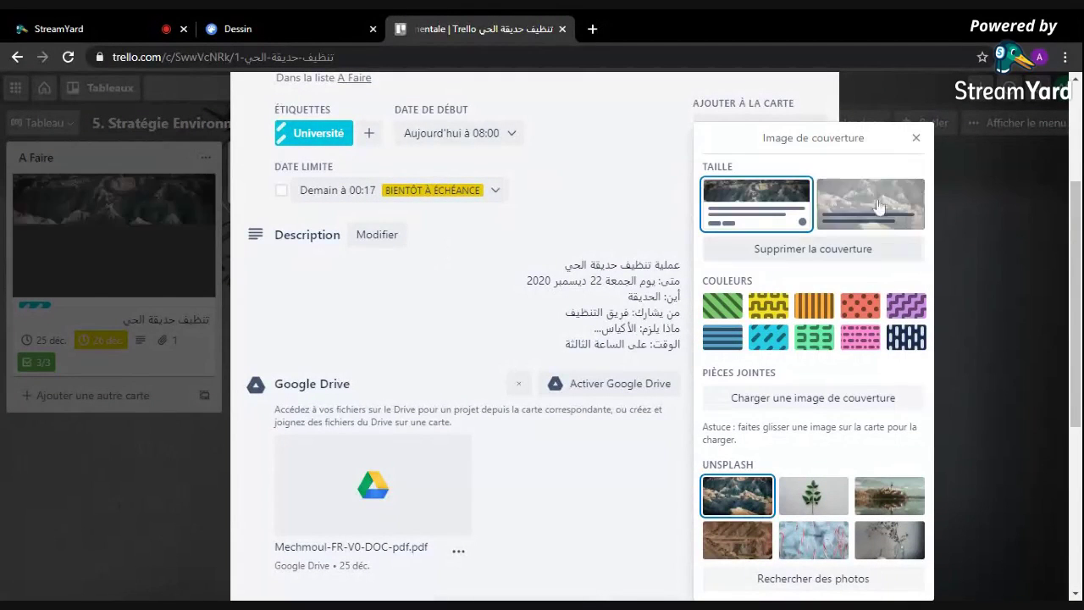
left_click(916, 138)
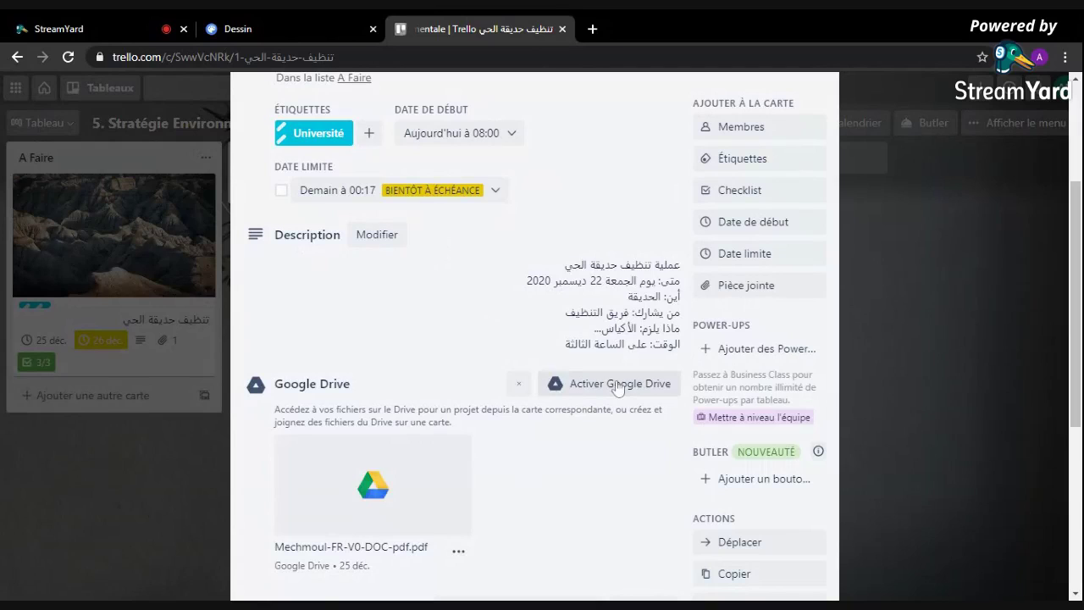
scroll(617, 387, "down", 3)
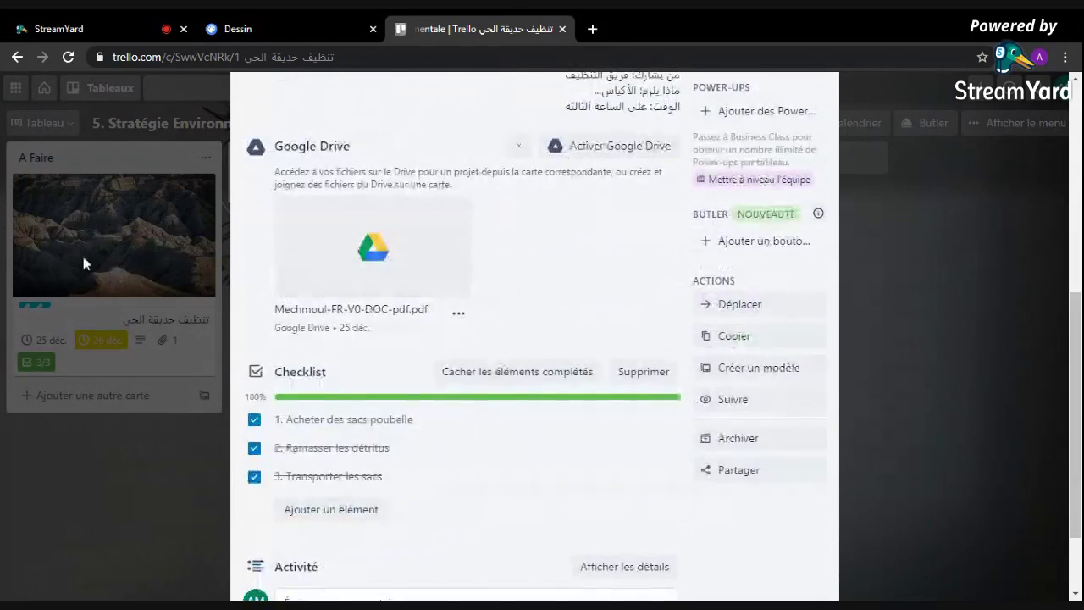
scroll(661, 288, "up", 1)
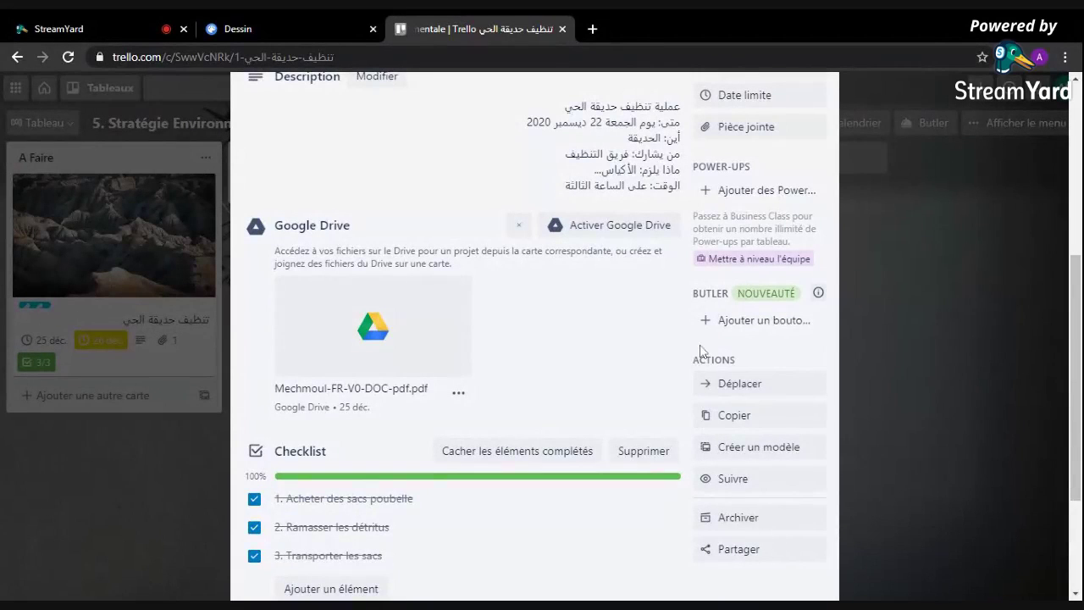
Step: Try out moving the card to the A Faire list of board "1. Stratégie Politico-Administrative", and cancel the move
scroll(736, 383, "down", 2)
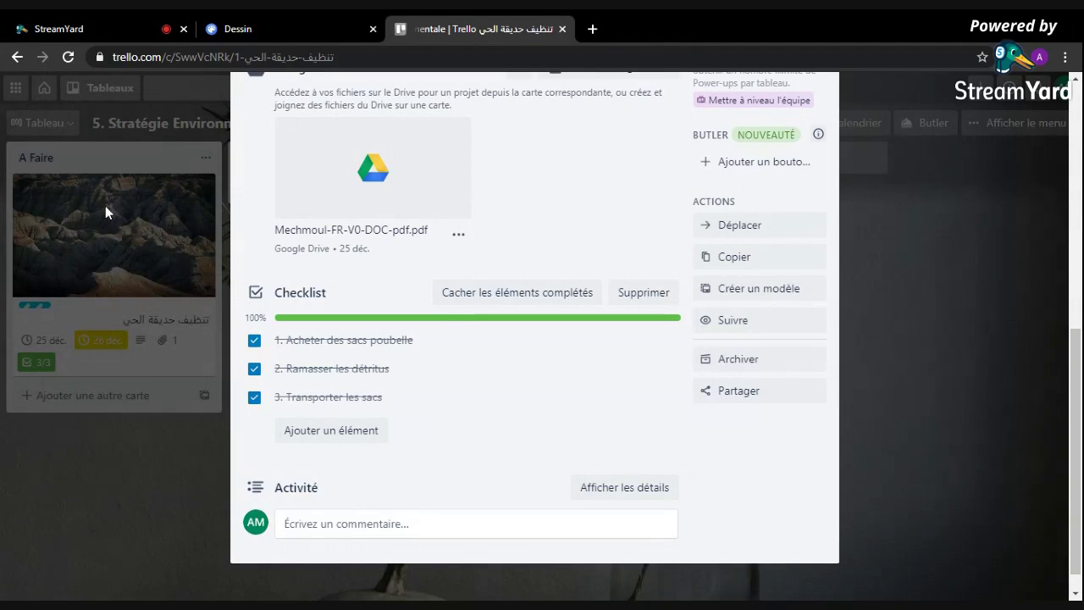
left_click(740, 227)
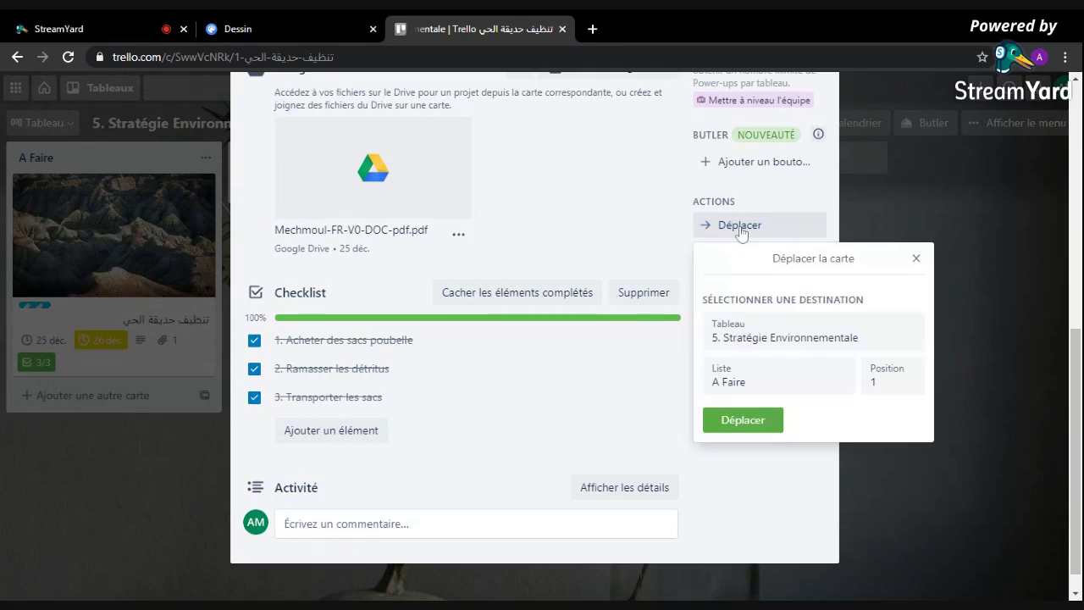
left_click(736, 366)
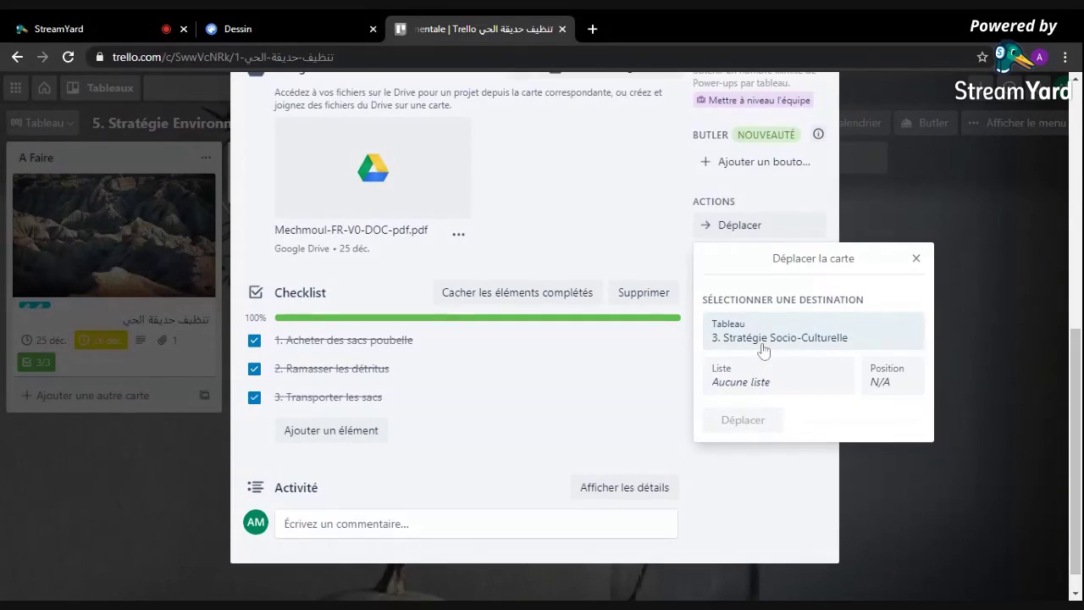
left_click(759, 493)
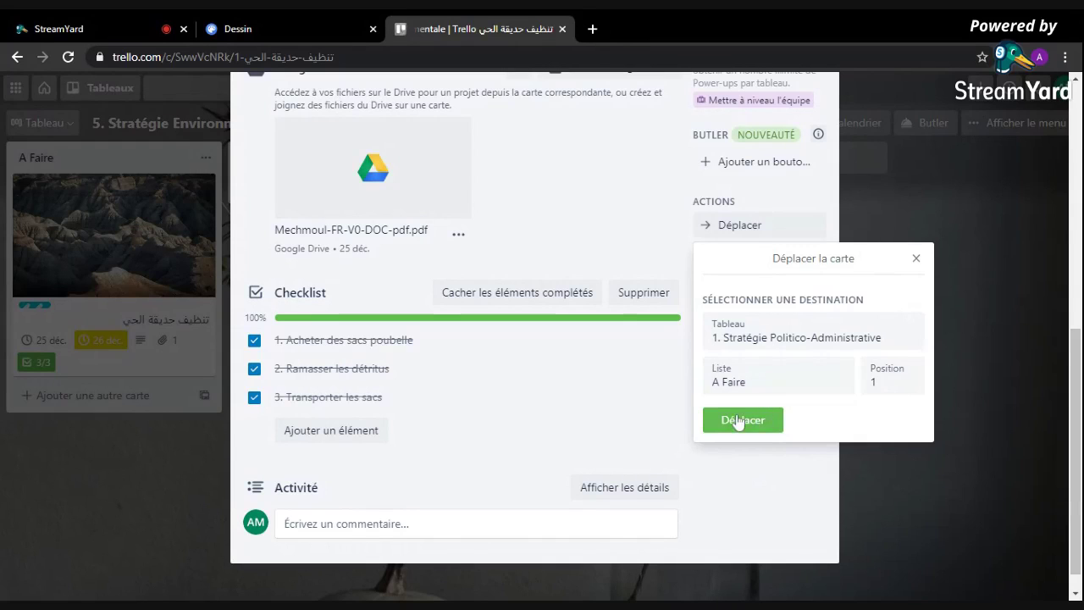
left_click(915, 258)
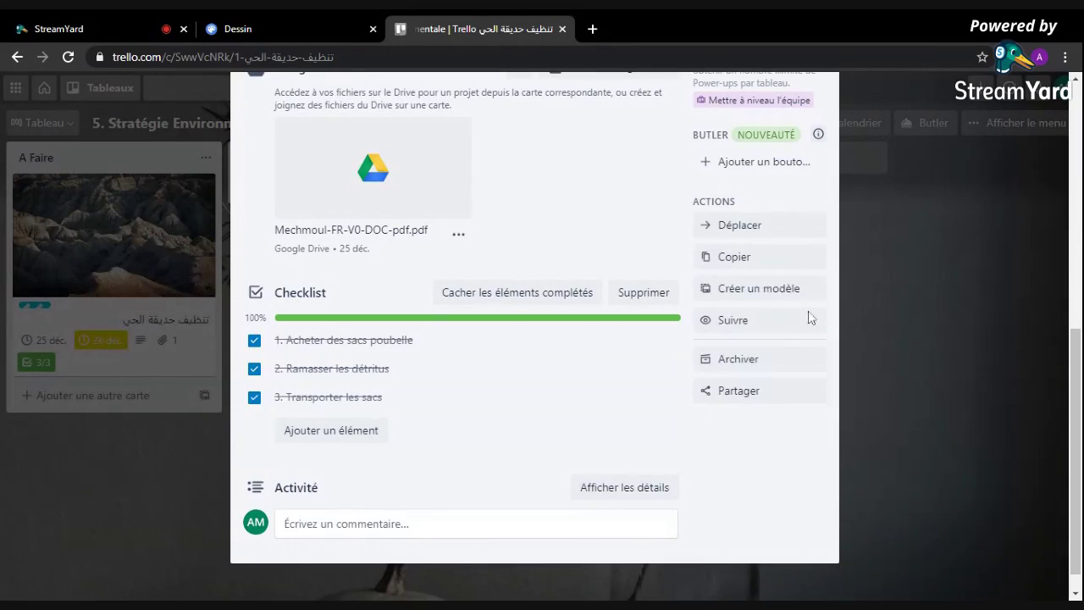
Step: Try out copying the card to board "2. Stratégie Economique" with its checklist, label and attachment kept, and cancel the copy
left_click(734, 261)
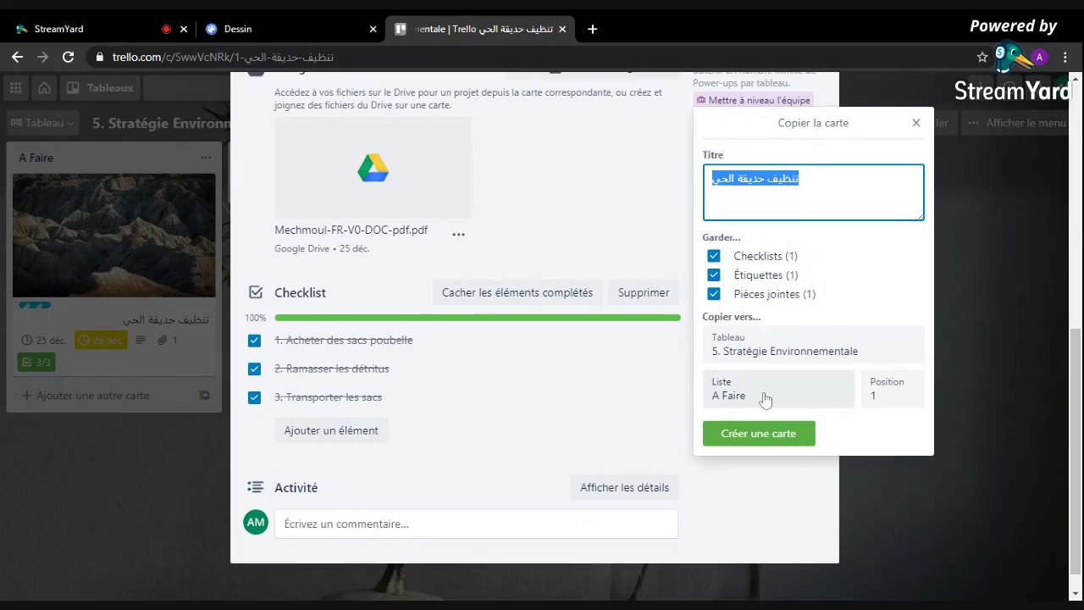
left_click(772, 354)
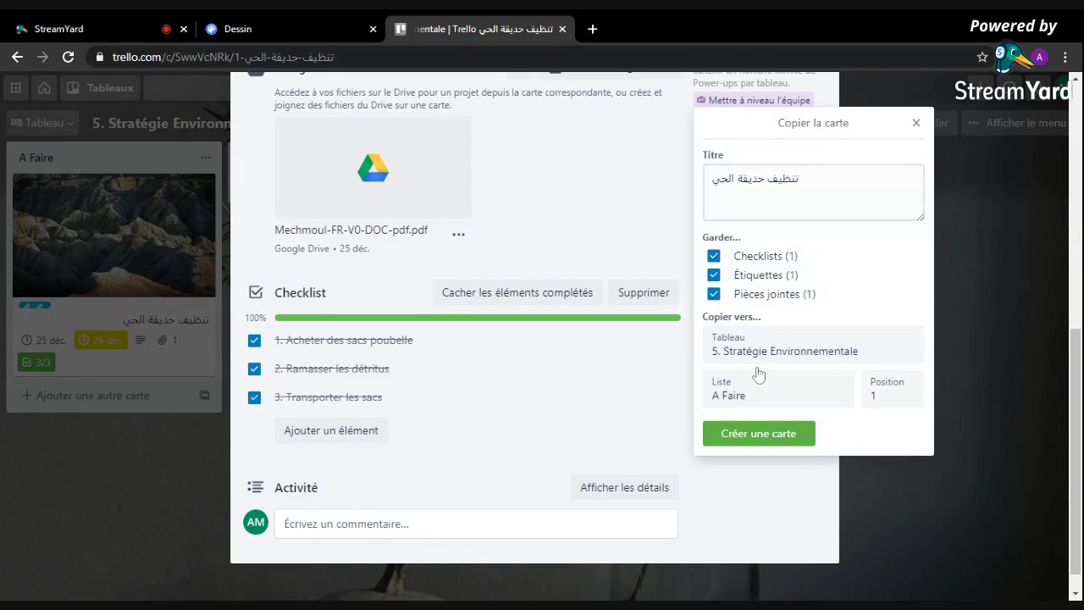
left_click(753, 511)
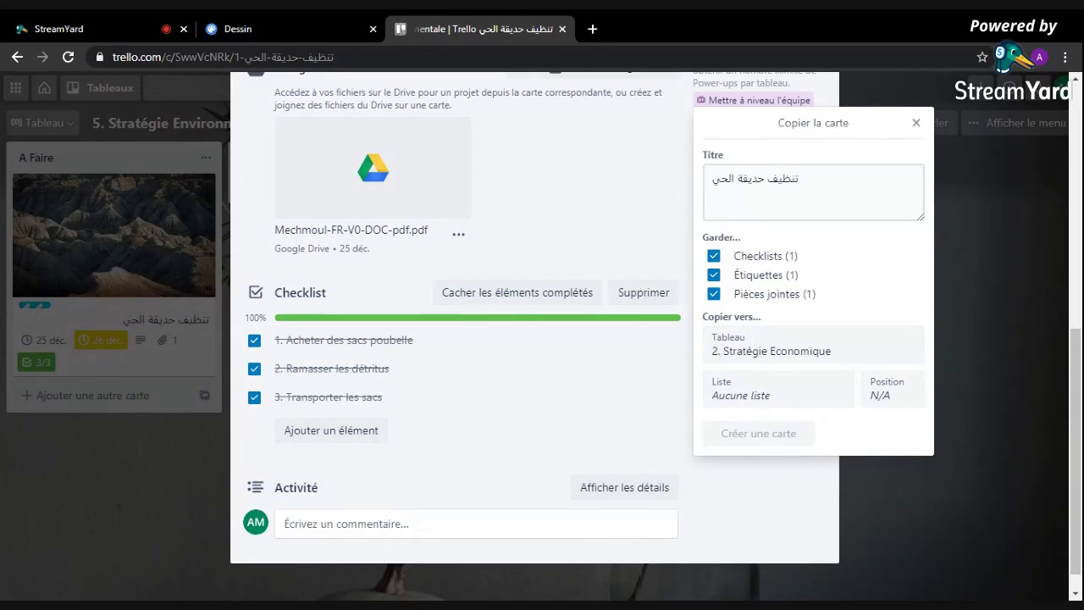
left_click(916, 124)
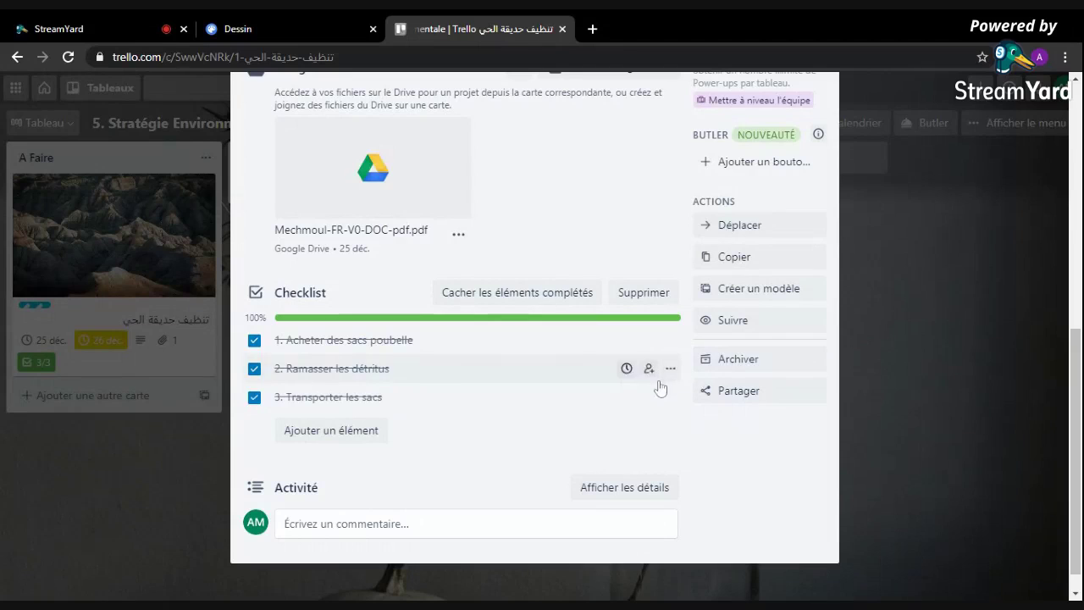
Step: Examine the card's sharing options, including printing, JSON export, card link and embed code
left_click(737, 392)
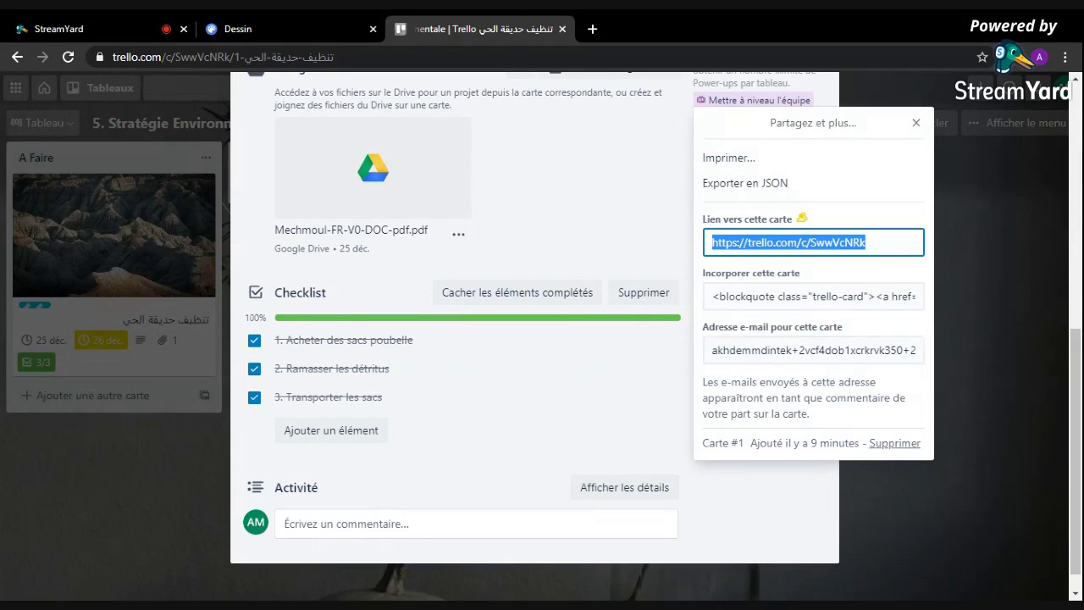
left_click(916, 125)
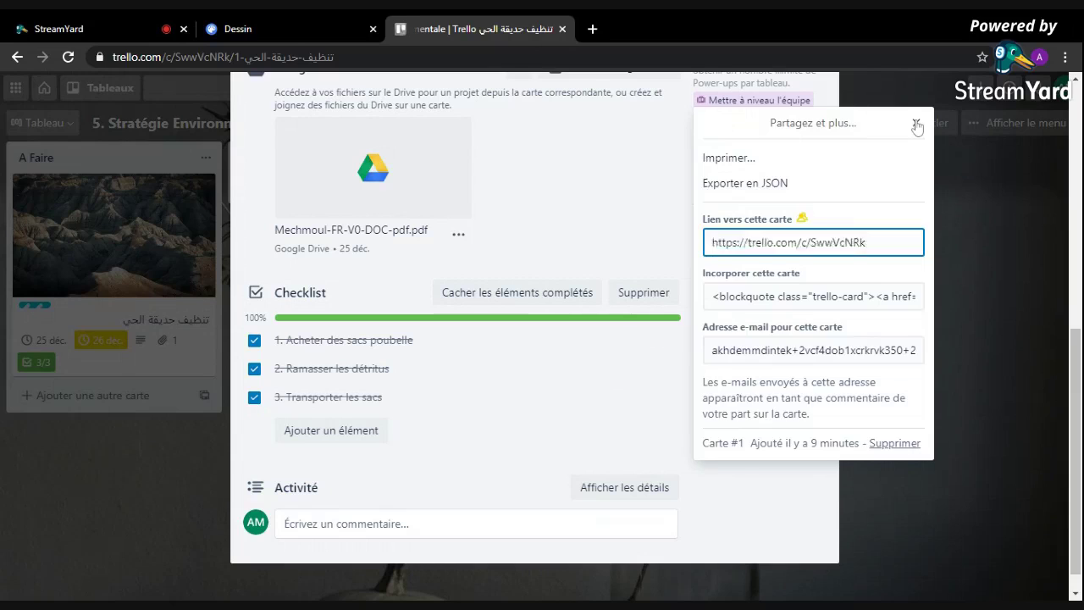
scroll(527, 376, "down", 1)
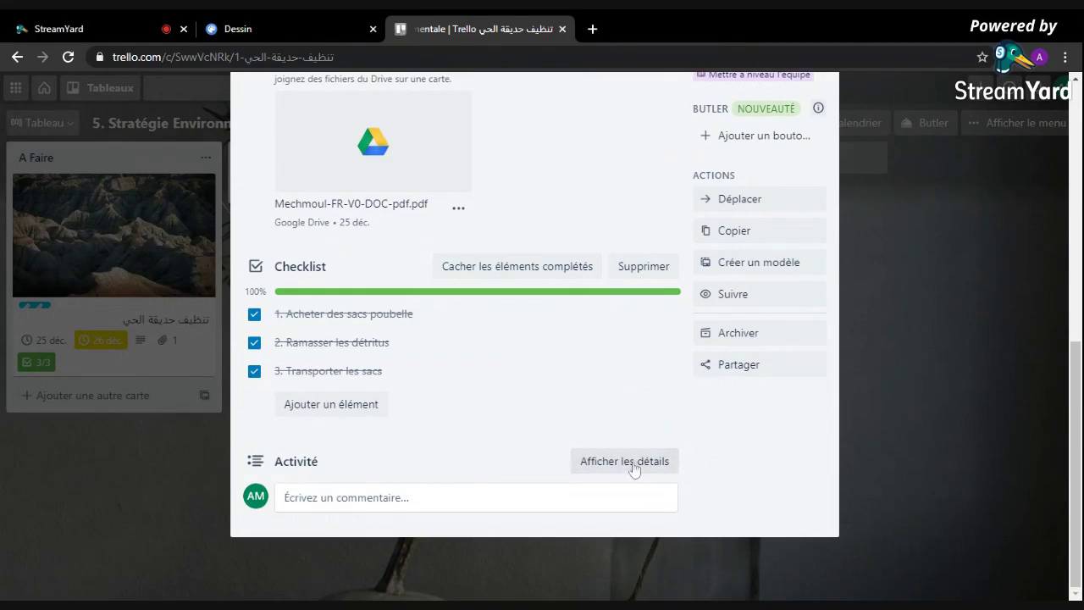
Step: Show the card's activity details and review the log of actions made on it
scroll(547, 180, "up", 1)
scroll(547, 179, "up", 6)
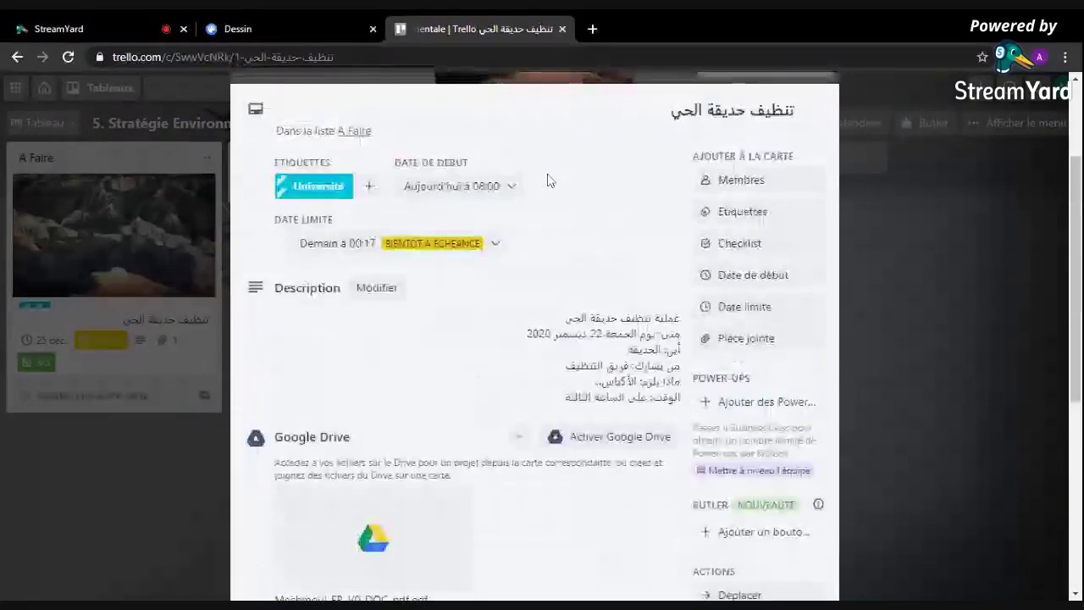
scroll(532, 194, "down", 6)
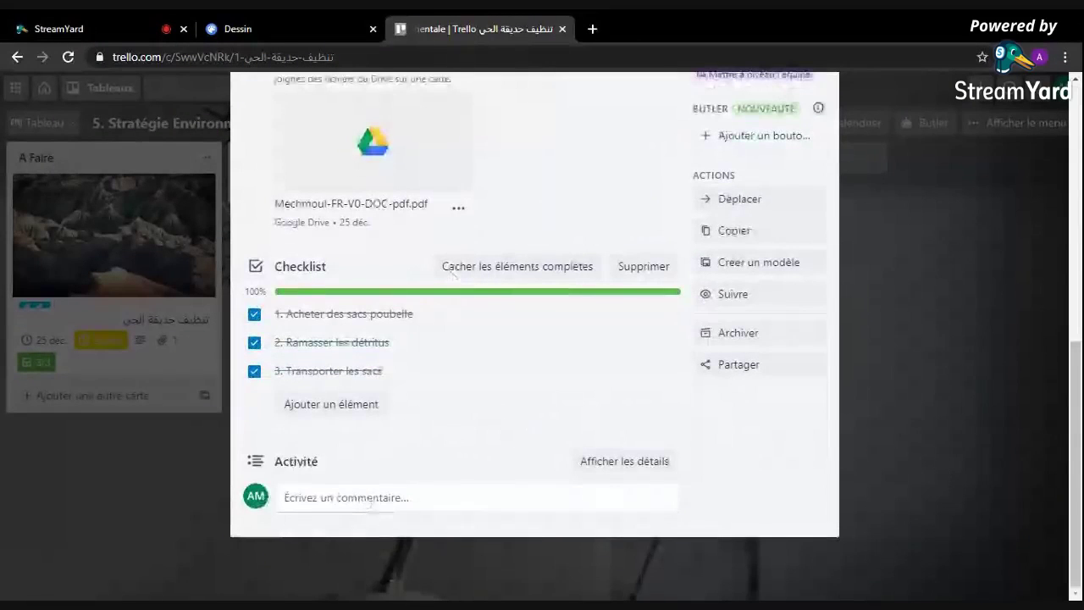
left_click(594, 467)
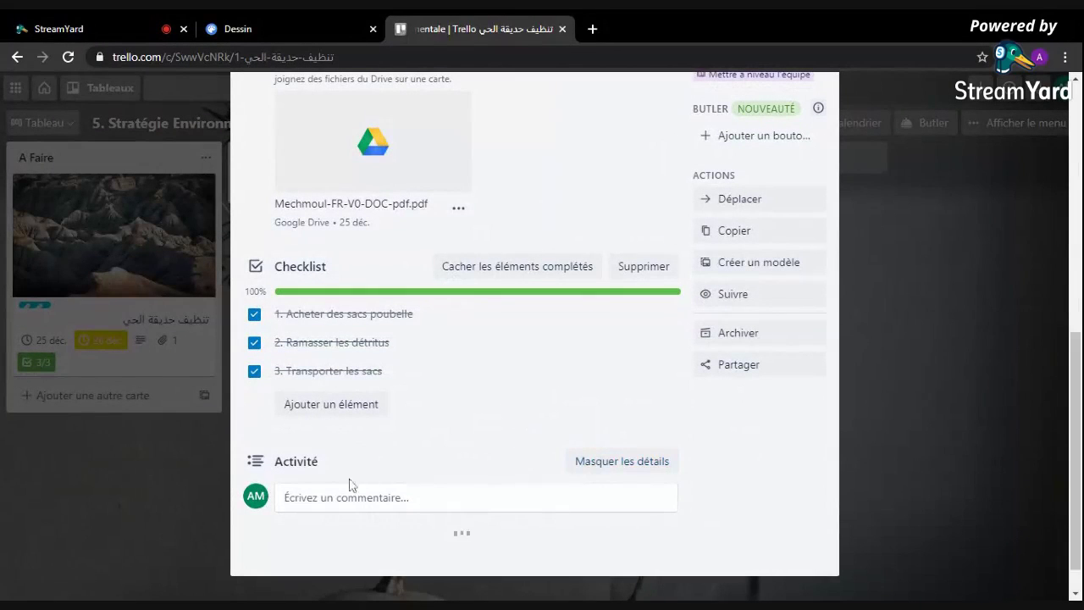
scroll(405, 497, "down", 1)
scroll(404, 492, "down", 5)
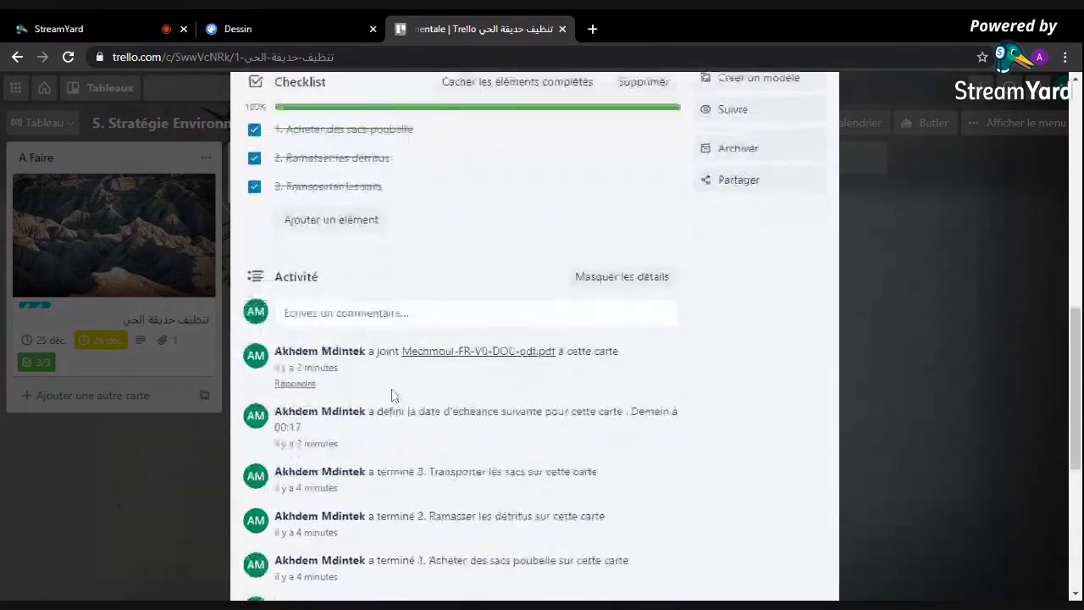
scroll(379, 322, "up", 5)
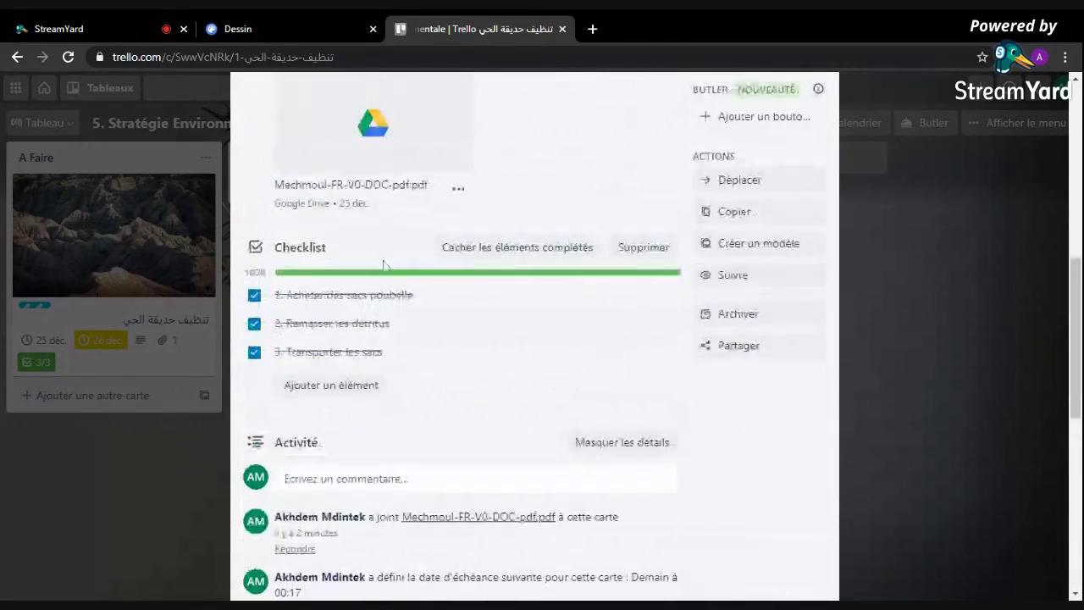
Step: Start a comment on the card with an @ mention, and close the card without saving the comment
left_click(345, 481)
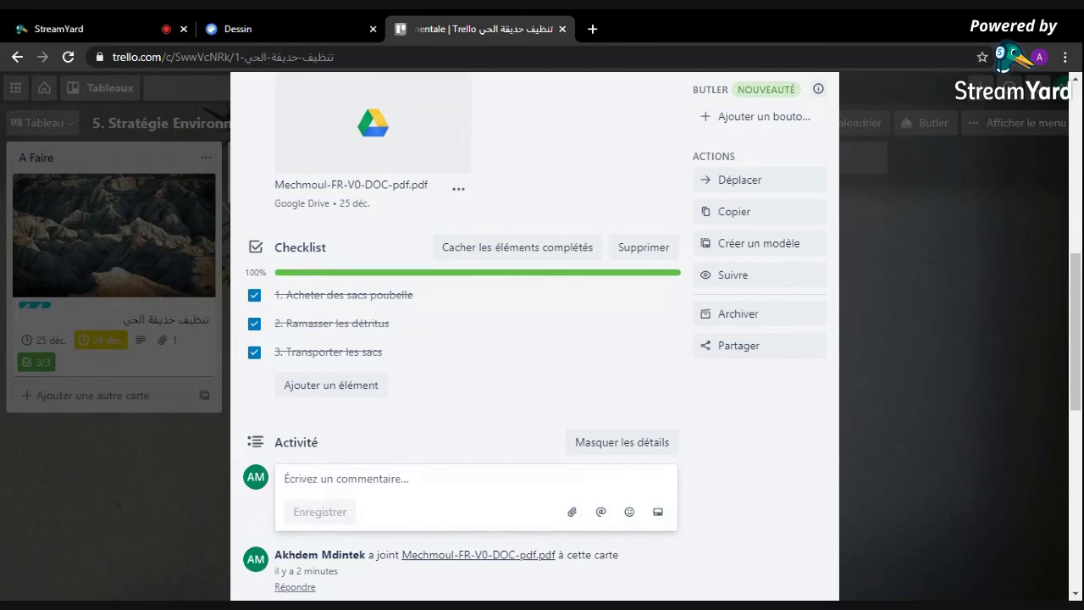
type("@")
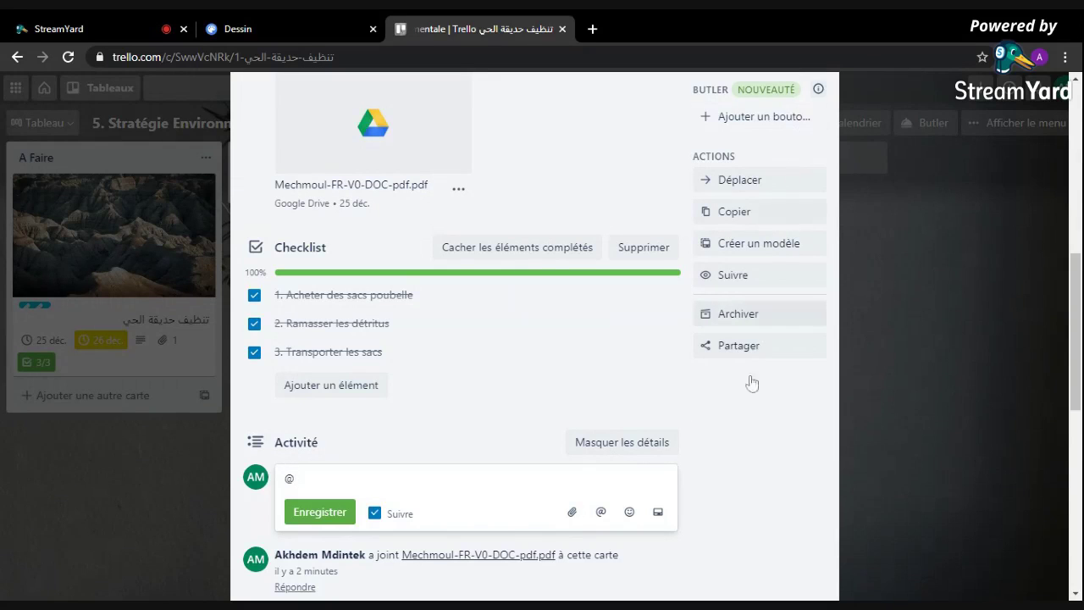
scroll(736, 404, "down", 4)
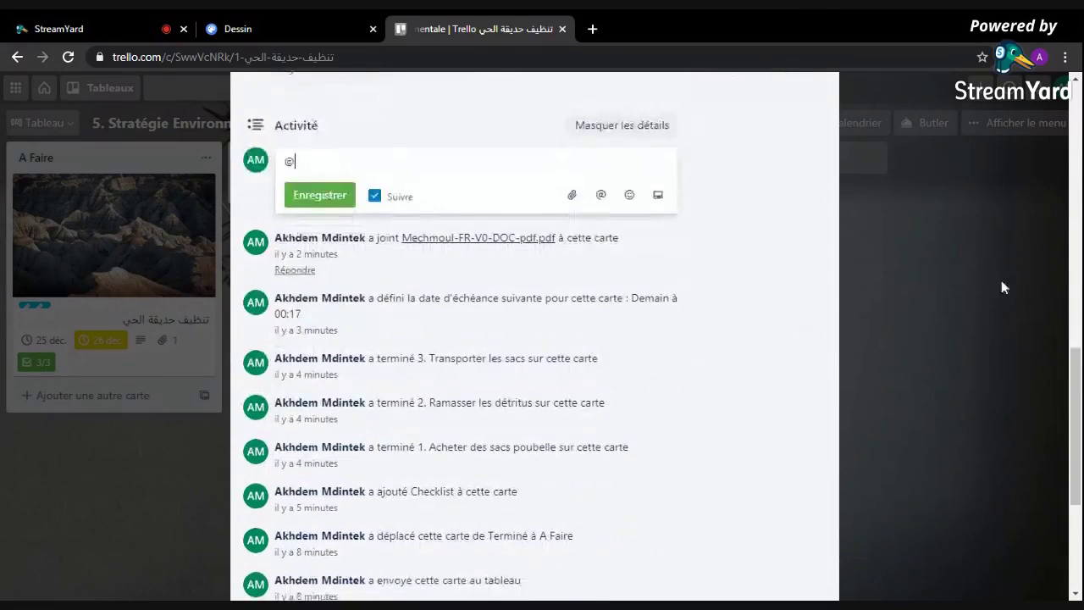
key("Escape")
Step: Switch to the Dessin canvas and open the drawing that outlines the trello.com steps
left_click(308, 29)
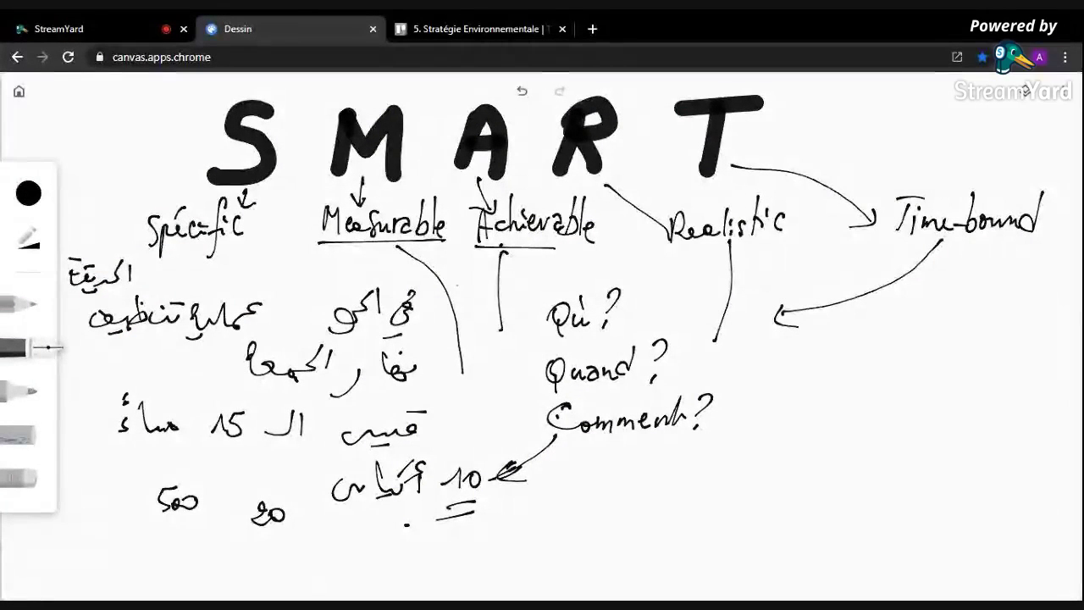
left_click(20, 92)
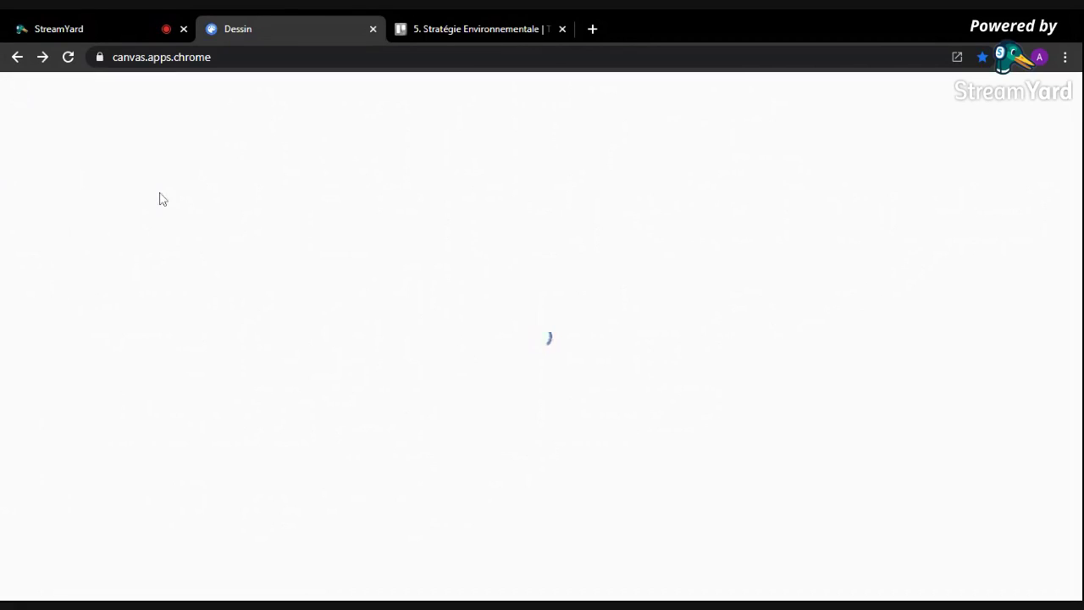
left_click(272, 200)
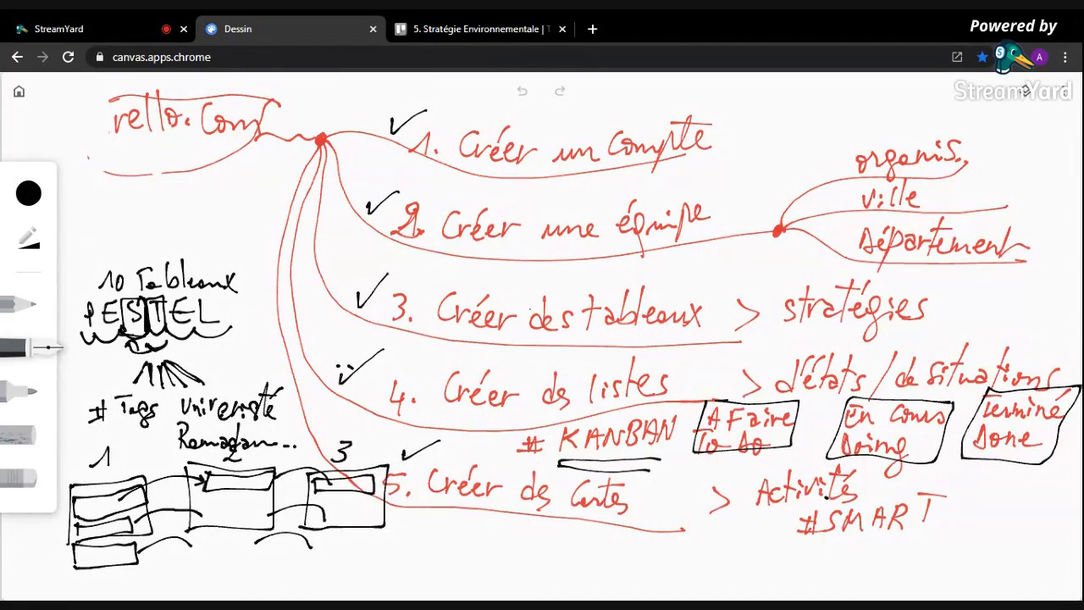
Step: In Trello, open the تويزة team's page to review its settings, members and boards, and return to the Trello home page
left_click(447, 30)
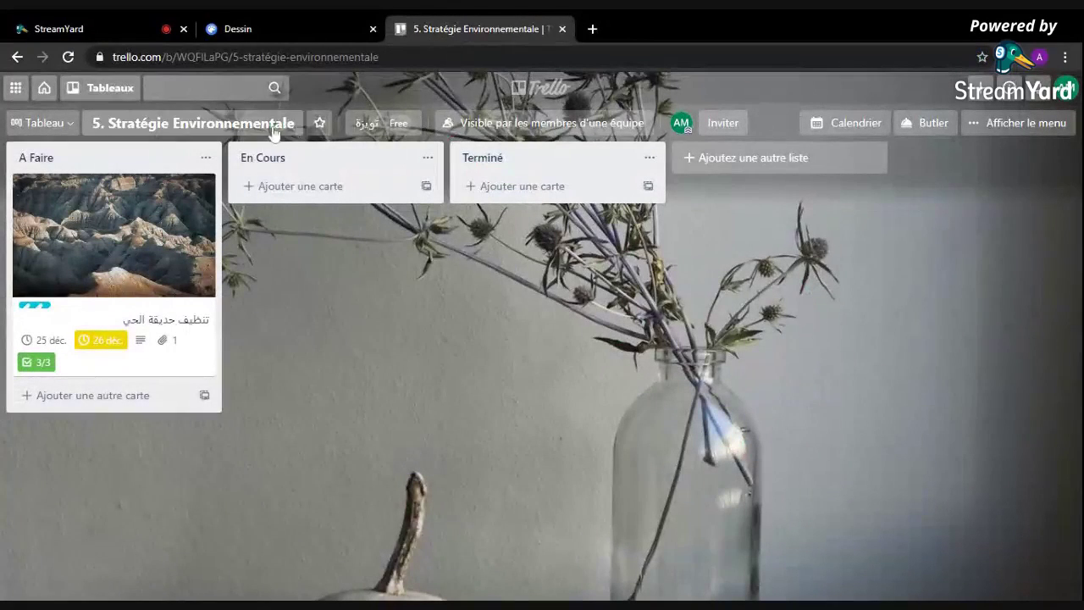
left_click(390, 126)
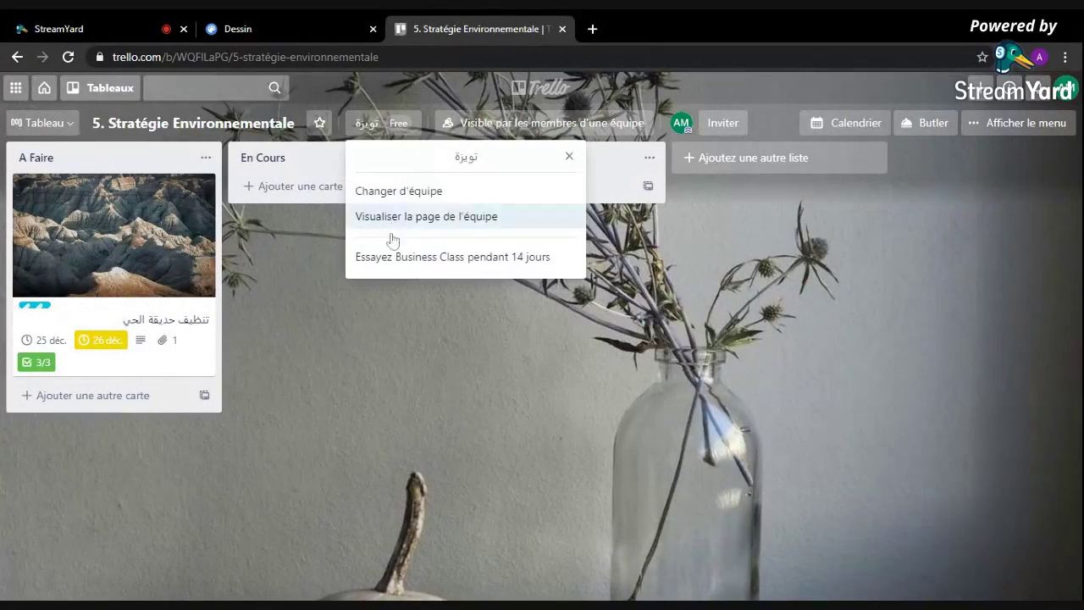
left_click(388, 222)
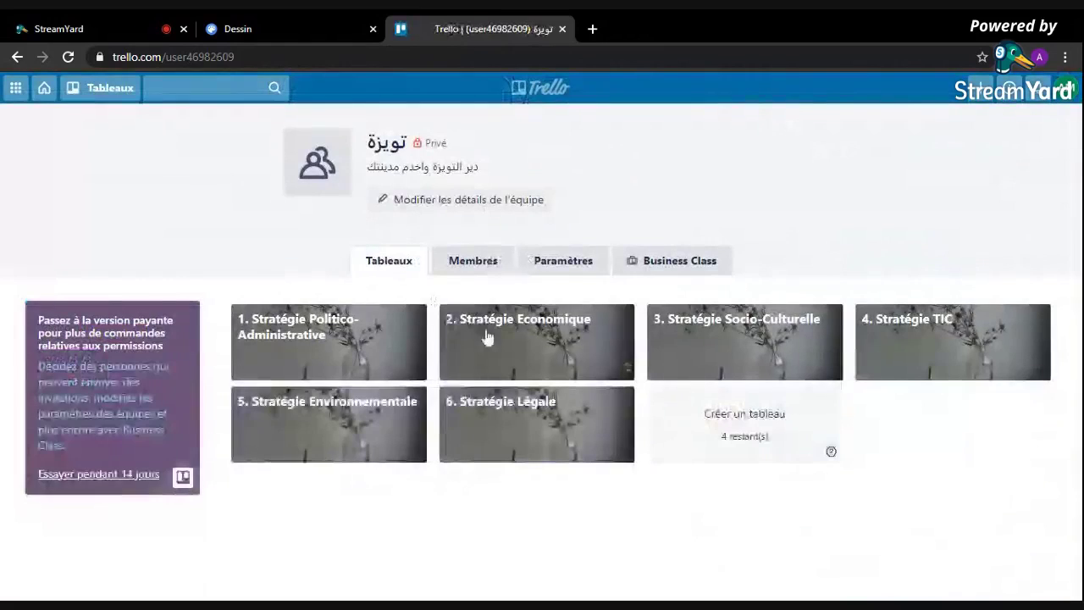
left_click(526, 266)
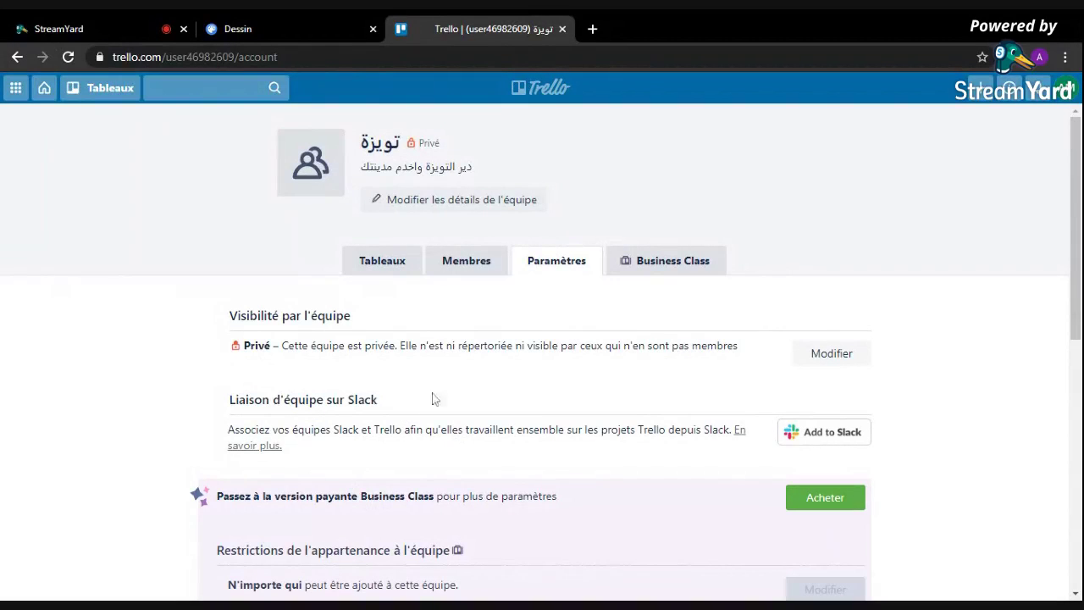
left_click(466, 265)
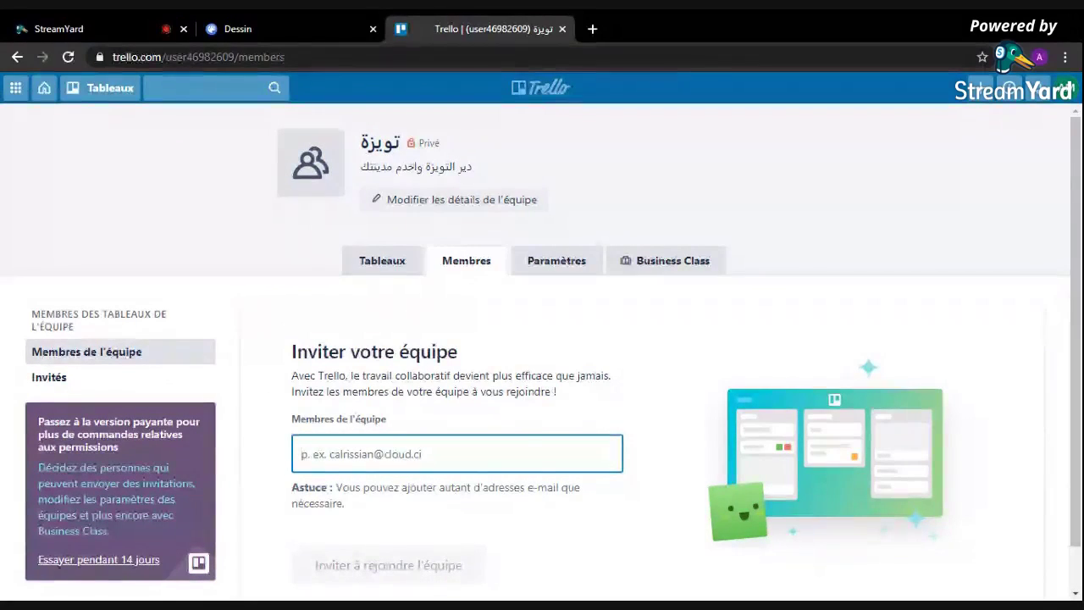
left_click(392, 261)
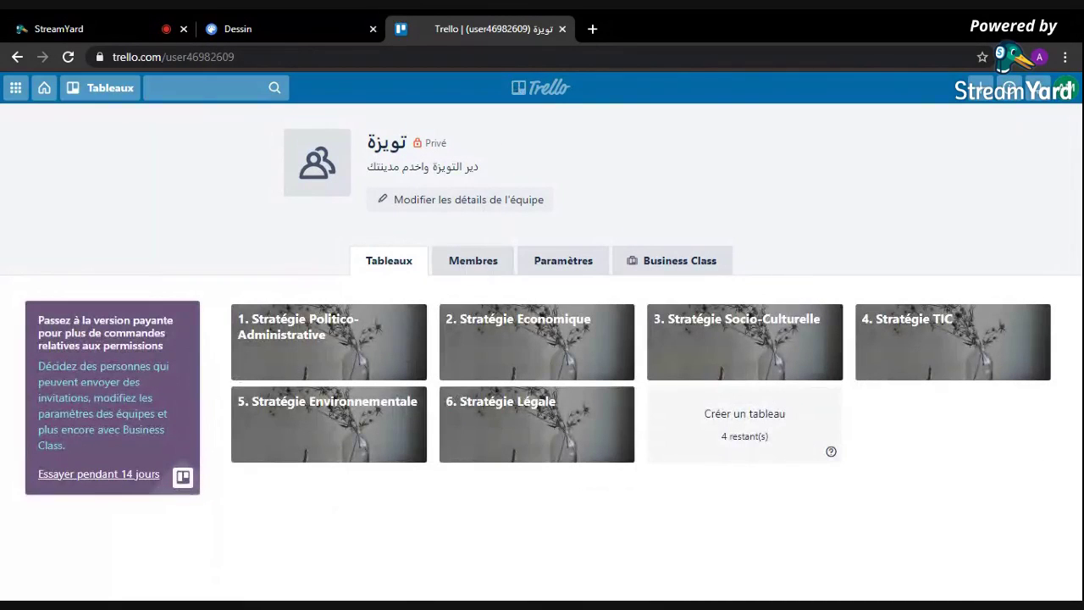
left_click(547, 92)
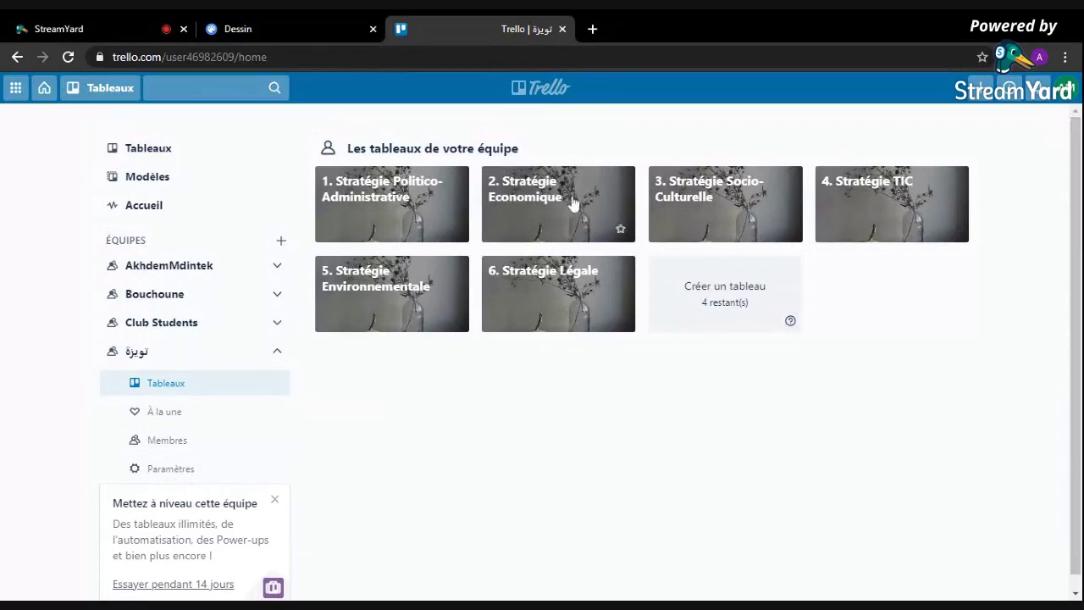
Step: Revisit the trello.com steps drawing in Dessin and switch to the StreamYard broadcast studio
left_click(281, 30)
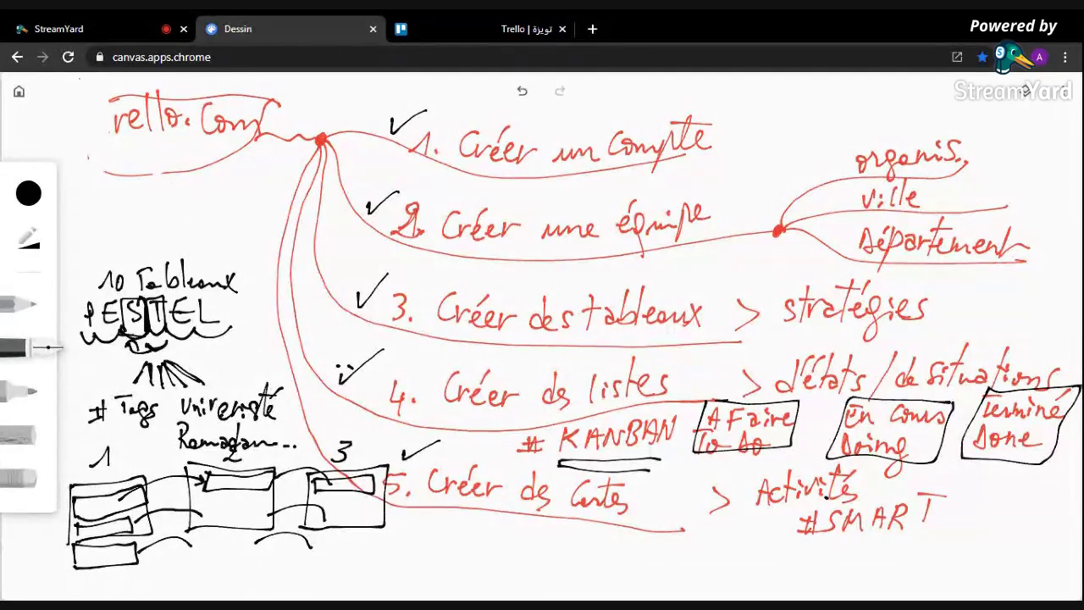
left_click(104, 29)
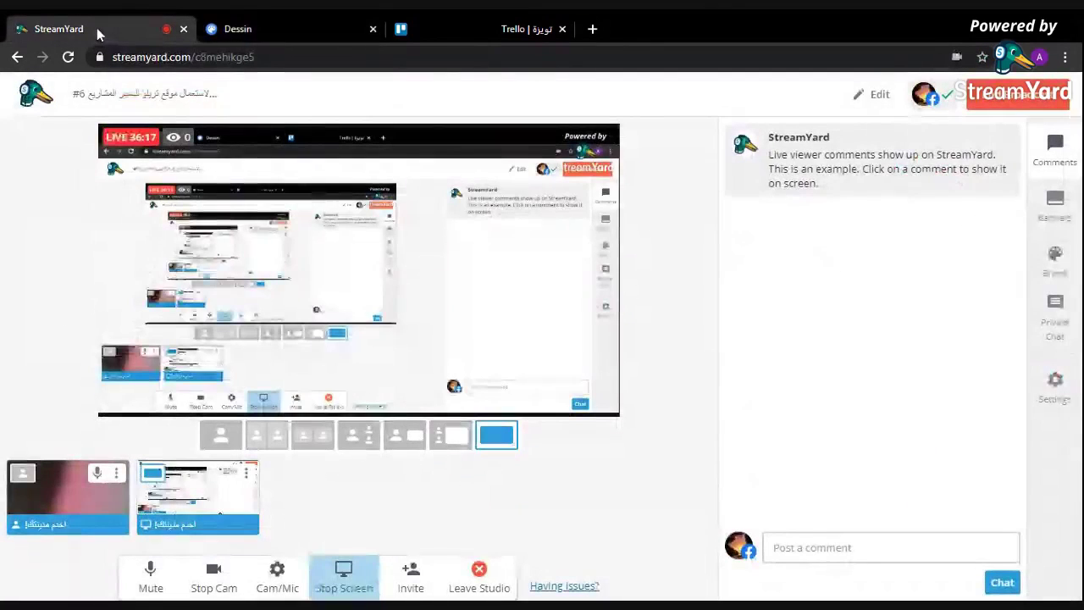